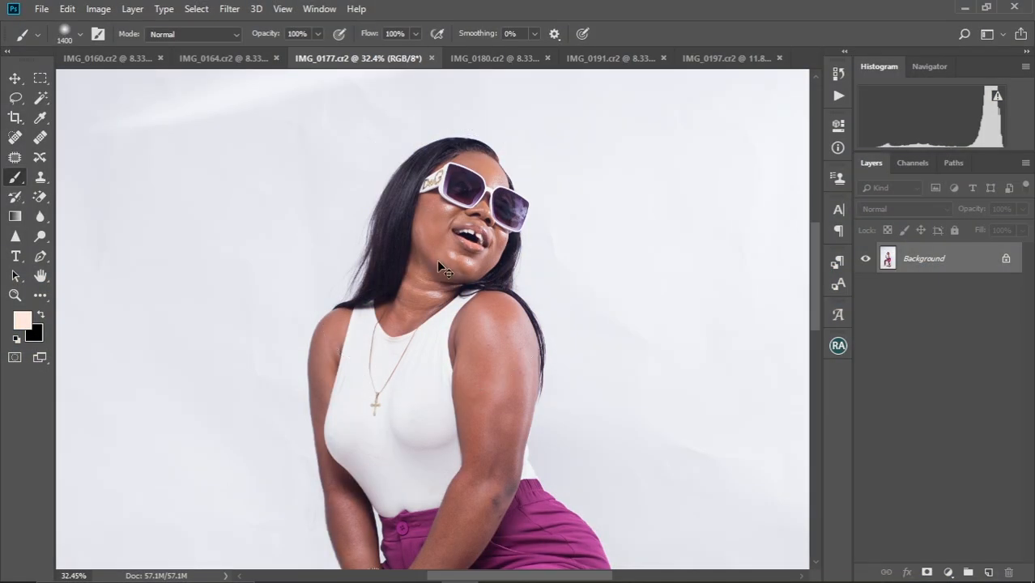
Step: Reduce the brush size to 50 for close work on the woman's face
key("ctrl+0")
scroll(439, 263, "up", 5)
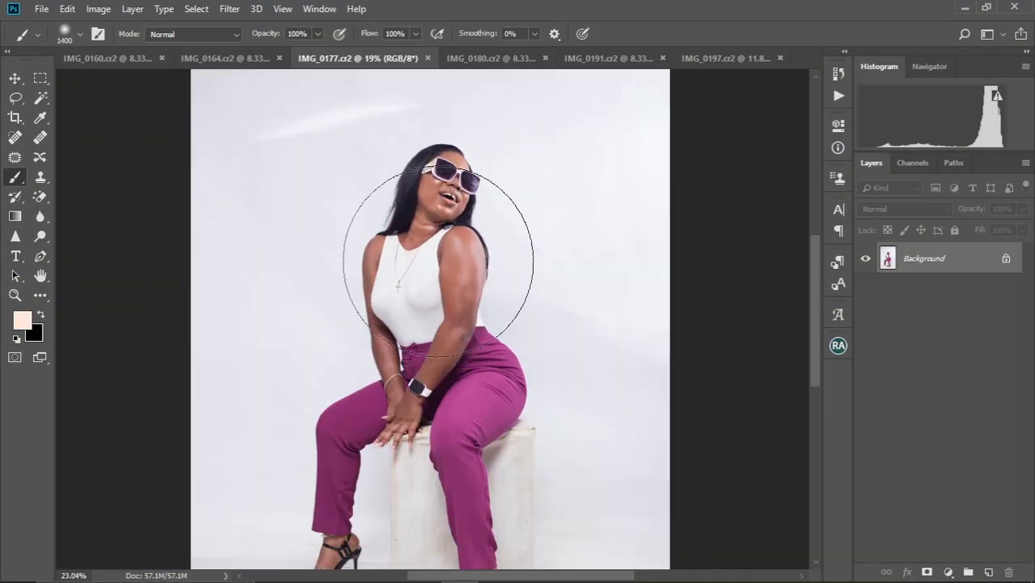
left_click_drag(439, 254, 448, 323)
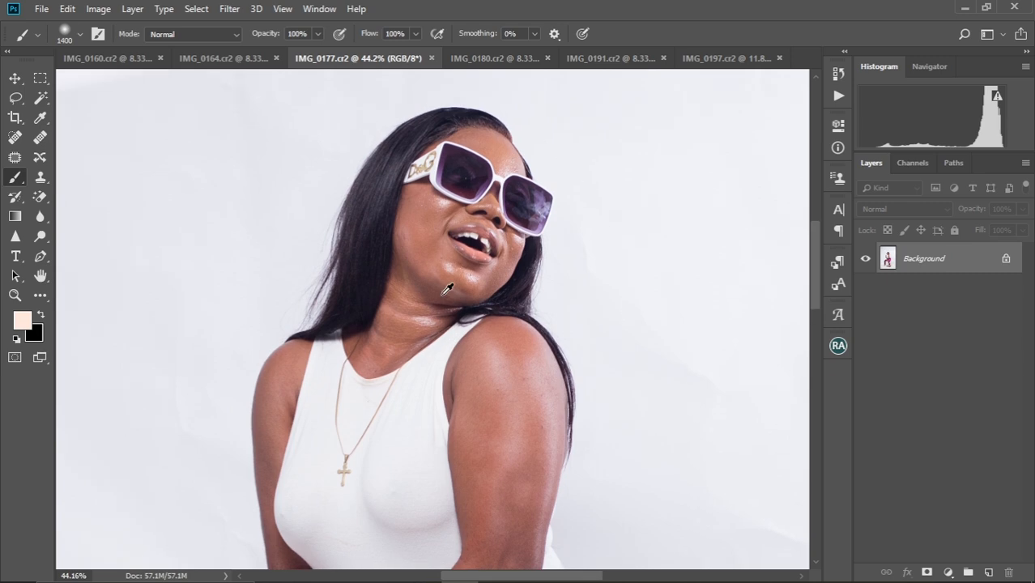
scroll(446, 289, "up", 3)
left_click_drag(455, 238, 461, 375)
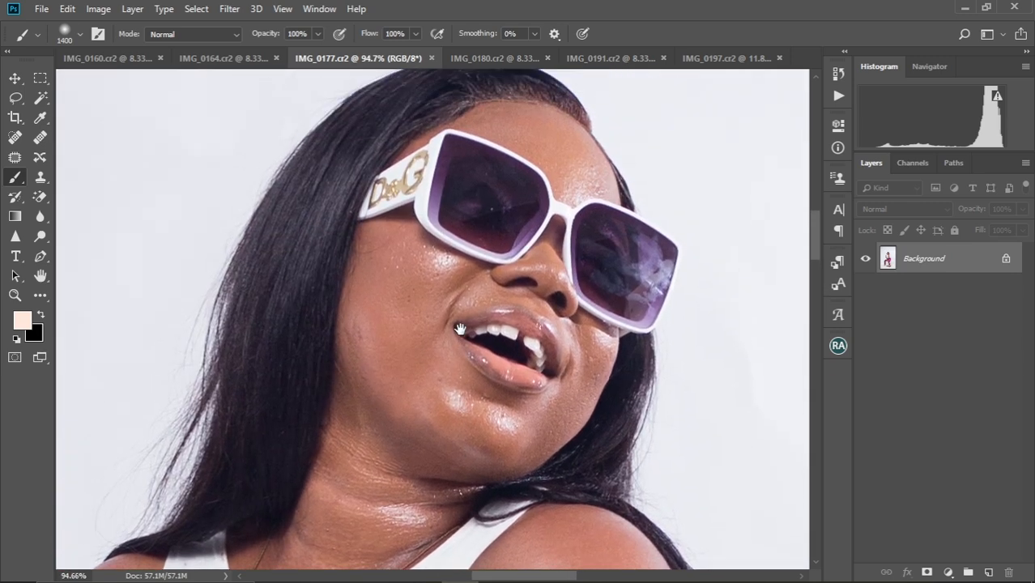
scroll(460, 328, "up", 4)
key("bracketleft")
key("bracketleft")
key("bracketleft")
key("bracketleft")
key("bracketleft")
key("bracketleft")
key("bracketleft")
key("bracketleft")
key("bracketleft")
key("bracketleft")
key("bracketleft")
key("bracketleft")
key("bracketleft")
key("bracketleft")
key("bracketleft")
key("bracketleft")
key("bracketleft")
key("bracketleft")
key("bracketleft")
key("bracketleft")
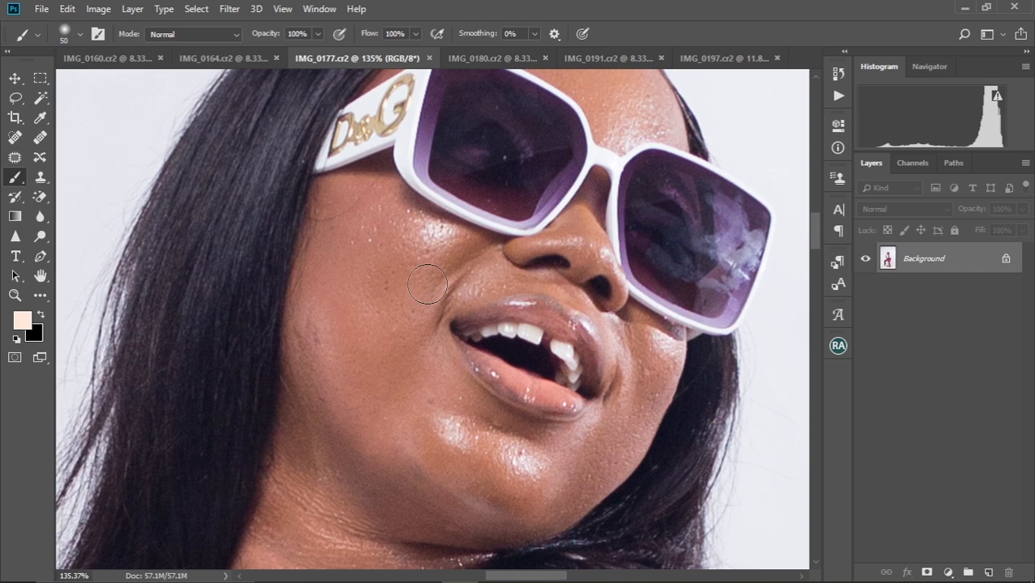
Step: Examine the skin on the cheeks, around the mouth and on the forehead up close for blemishes
left_click_drag(475, 240, 462, 283)
scroll(463, 283, "down", 2)
scroll(462, 283, "up", 2)
scroll(462, 284, "down", 2)
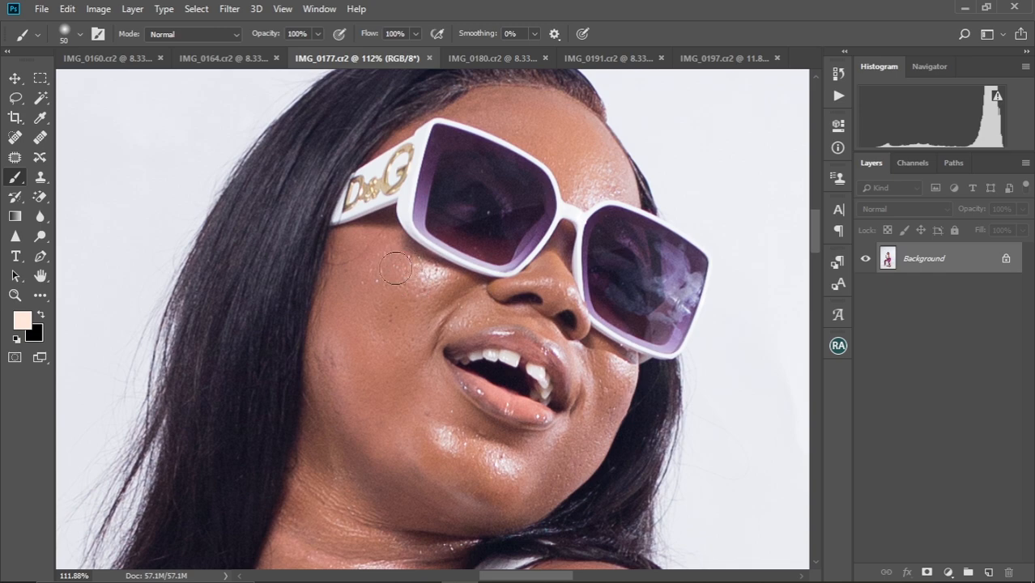
scroll(392, 276, "up", 5)
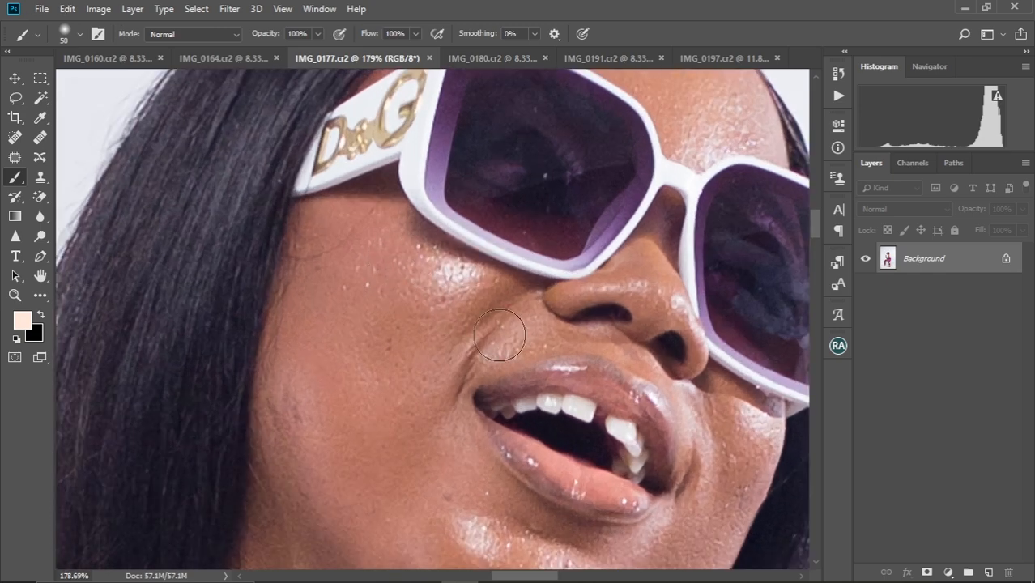
left_click_drag(487, 356, 452, 227)
left_click_drag(611, 392, 582, 437)
scroll(578, 316, "up", 6)
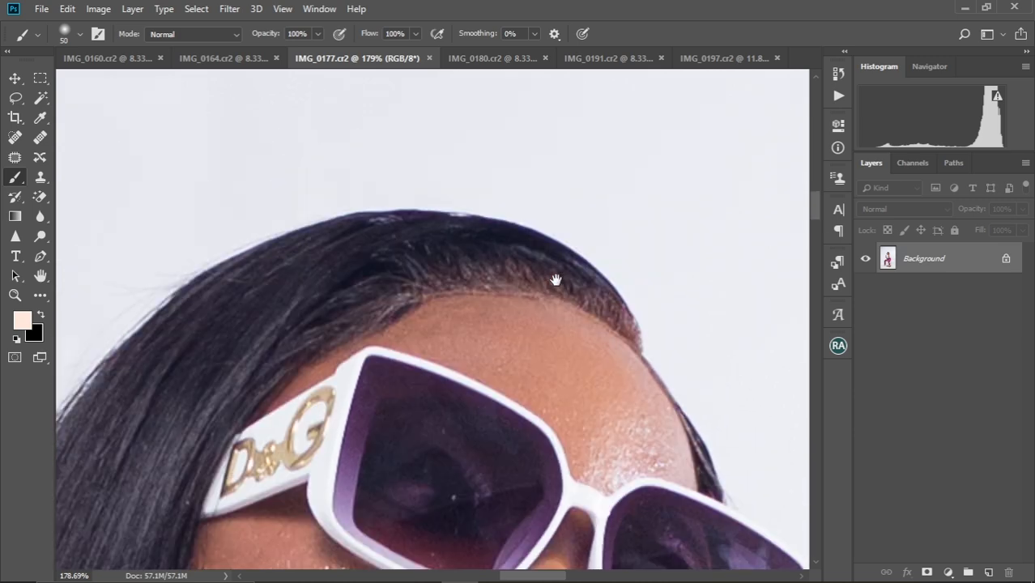
scroll(561, 275, "down", 2)
scroll(556, 252, "down", 1)
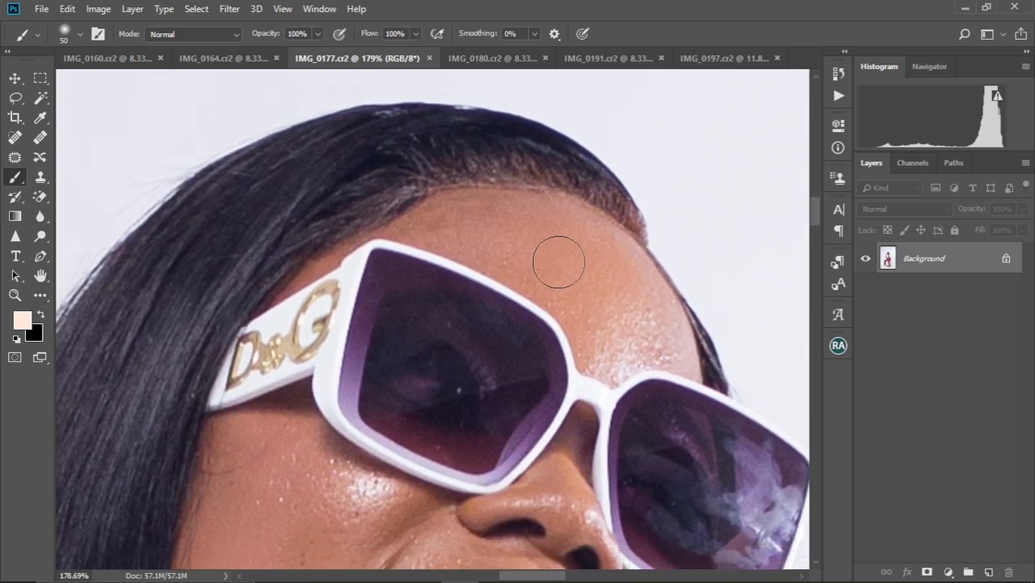
Step: Duplicate the Background layer and activate the Spot Healing Brush in Content-Aware mode
key("ctrl+j")
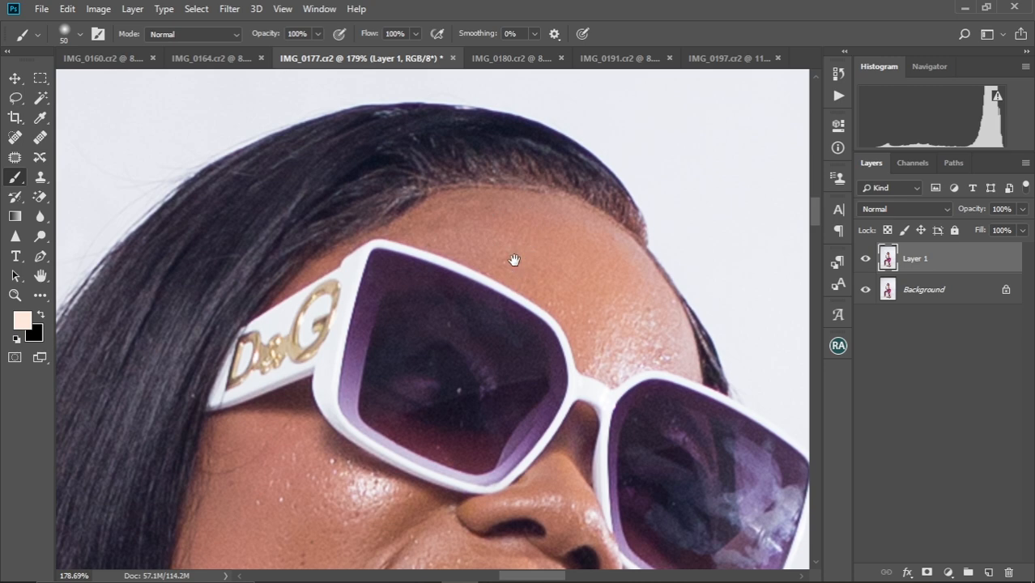
left_click_drag(506, 272, 520, 181)
left_click(15, 138)
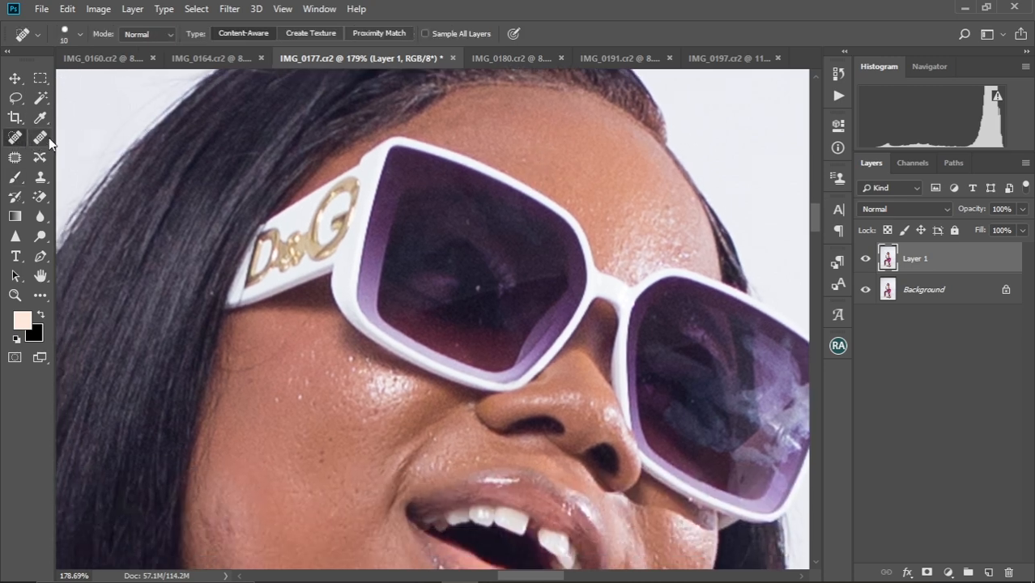
Step: Heal the dark spots and stray hair on the upper cheek below the sunglasses with a size 10 healing brush
left_click_drag(385, 318, 406, 215)
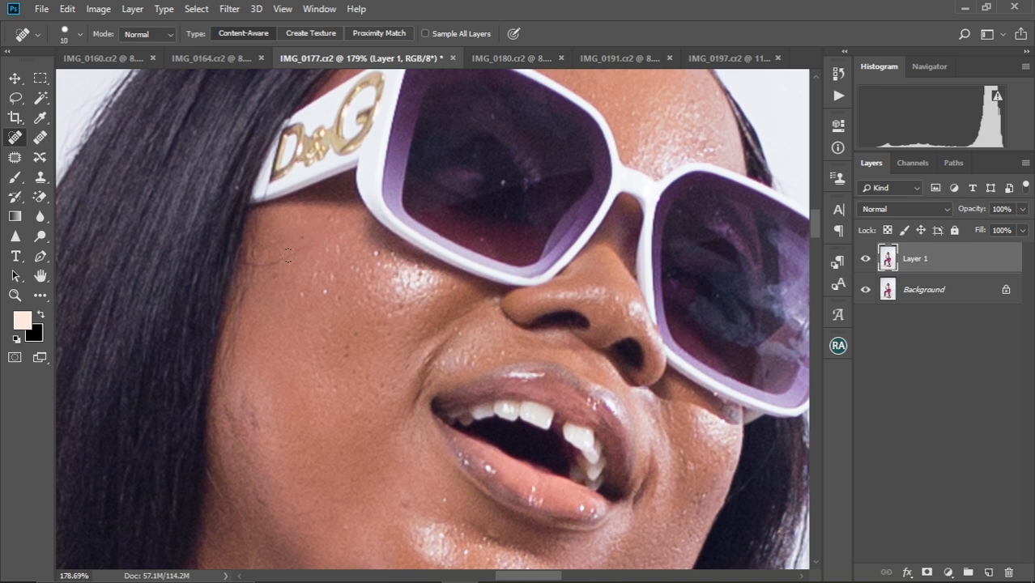
left_click(302, 239)
mouse_move(299, 250)
left_mouse_down()
mouse_move(260, 264)
mouse_move(246, 288)
mouse_move(281, 275)
mouse_move(318, 301)
mouse_move(328, 283)
mouse_move(322, 296)
left_mouse_up()
mouse_move(330, 249)
left_mouse_down()
mouse_move(330, 263)
mouse_move(347, 201)
left_mouse_up()
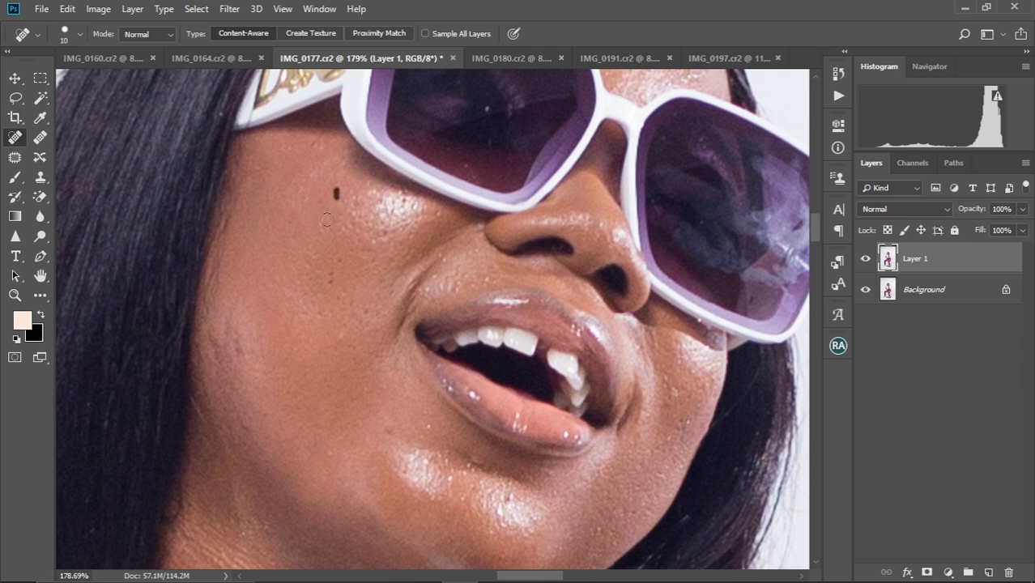
mouse_move(323, 217)
left_mouse_down()
mouse_move(326, 291)
mouse_move(335, 269)
left_mouse_up()
left_click_drag(354, 226, 345, 228)
left_click_drag(382, 197, 368, 207)
left_click_drag(326, 287, 350, 220)
Step: Enlarge the healing brush to 15 and remove the blemishes near the hairline and across the middle of the cheek
key("bracketright")
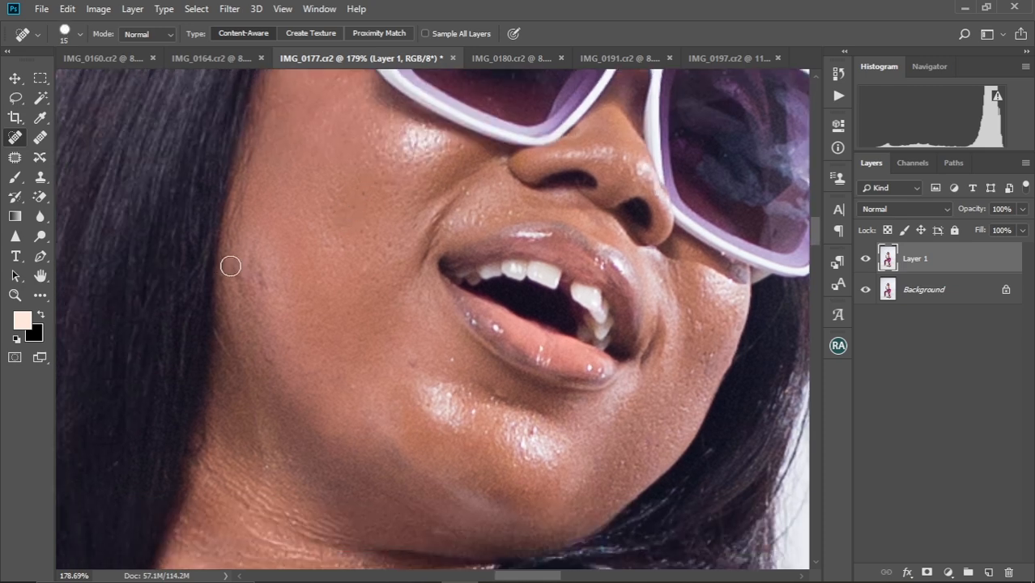
left_click_drag(234, 276, 257, 297)
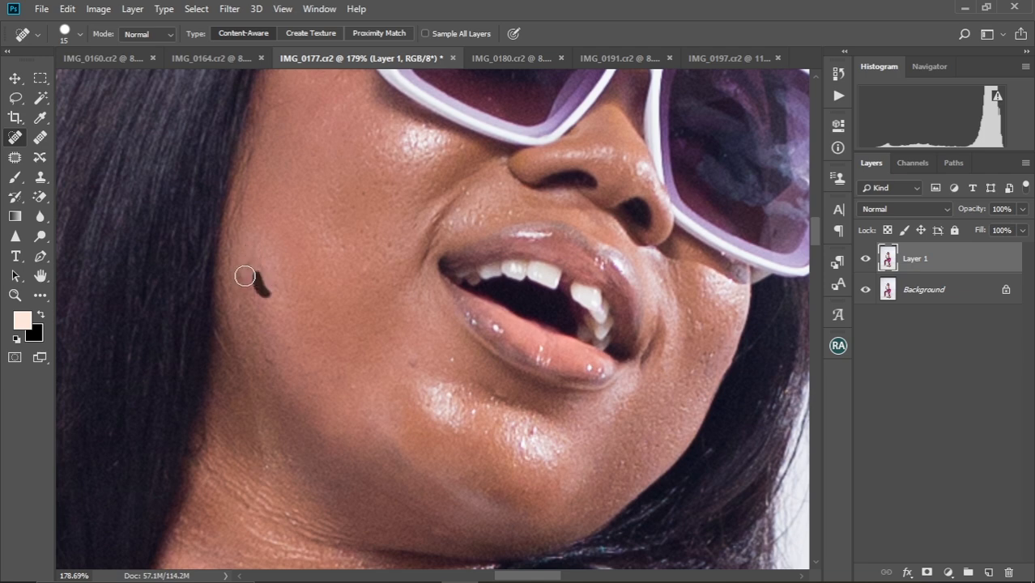
left_click(340, 188)
left_click(366, 226)
left_click(369, 264)
left_click(352, 247)
left_click(337, 246)
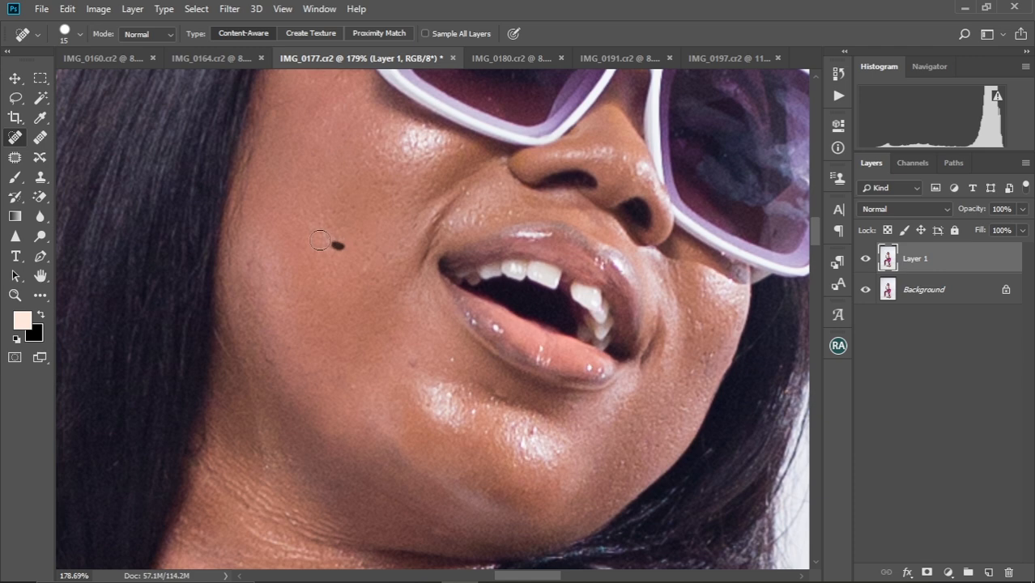
Step: Heal the spots beside the corner of the mouth and along the lower cheek
scroll(347, 220, "down", 2)
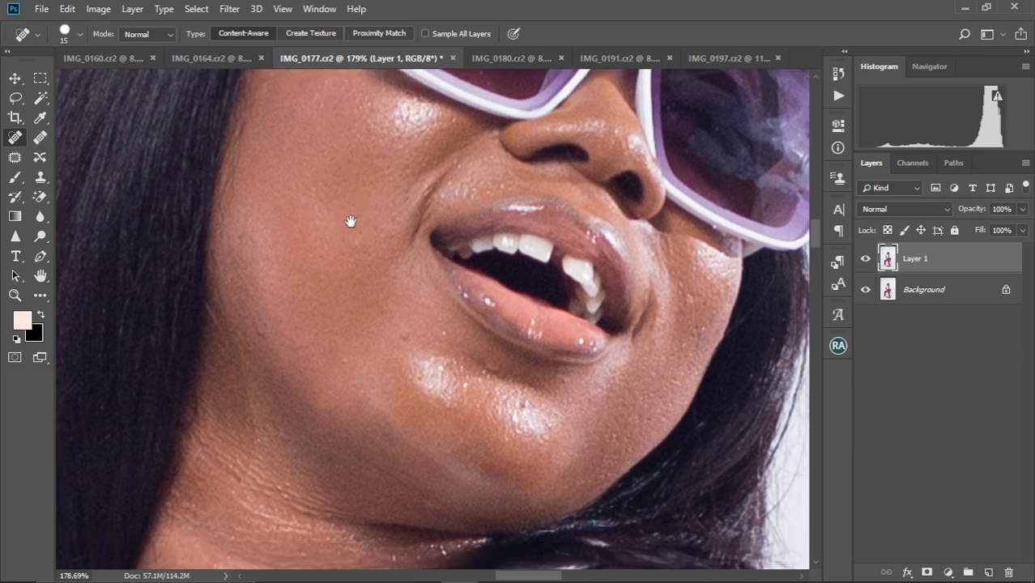
left_click(428, 320)
left_click(419, 306)
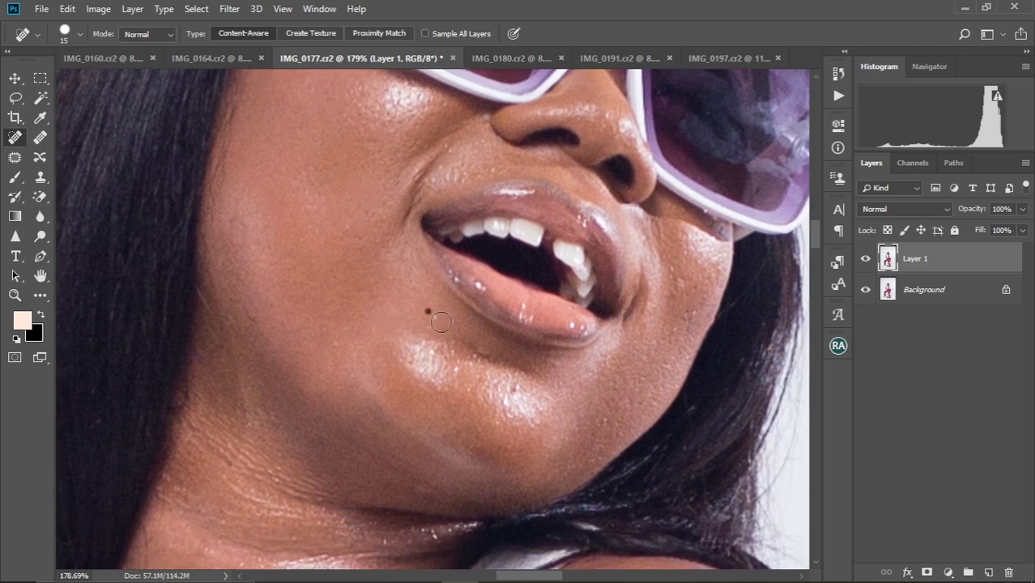
left_click(335, 345)
left_click(254, 317)
Step: Set the healing brush to size 10 and remove the shiny specks and blemishes on the chin
left_click_drag(374, 297, 332, 220)
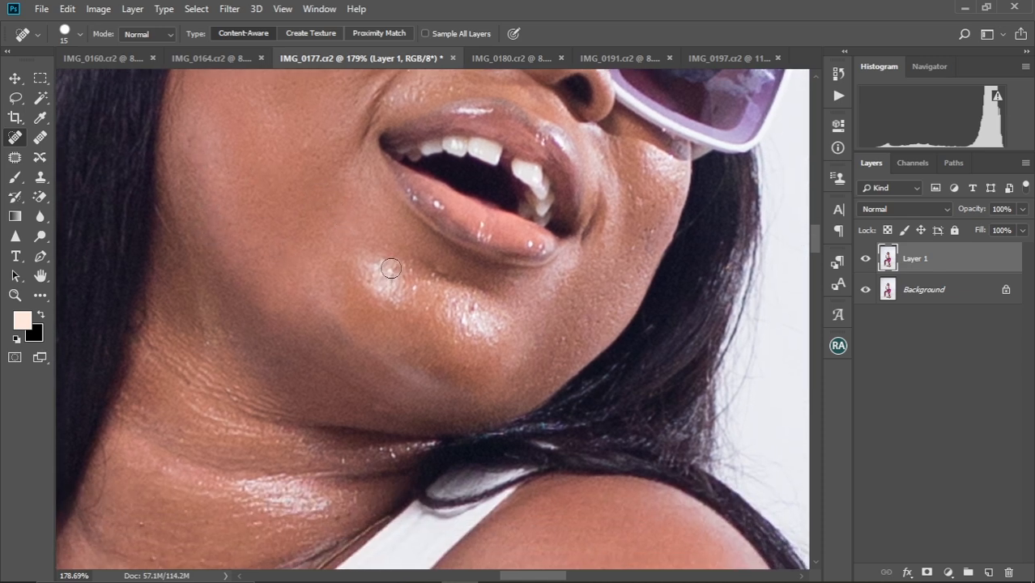
key("bracketleft")
mouse_move(408, 276)
left_mouse_down()
mouse_move(375, 281)
mouse_move(368, 274)
mouse_move(394, 298)
left_mouse_up()
left_click(434, 275)
left_click_drag(365, 279, 369, 282)
left_click(427, 311)
left_click(452, 315)
left_click(471, 304)
left_click(469, 330)
left_click_drag(483, 339, 495, 344)
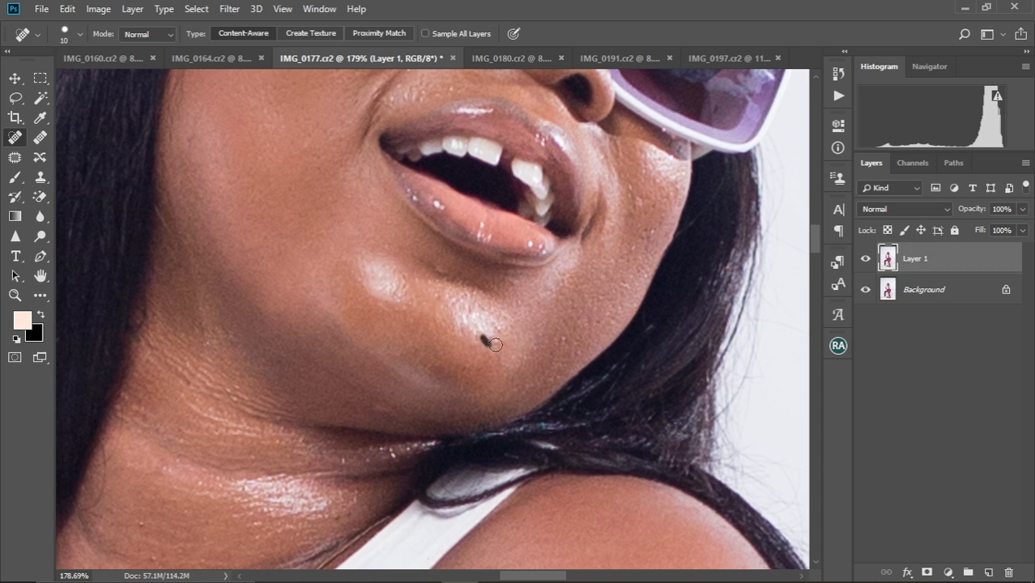
Step: Heal the bumps and spots on the far cheek between the mouth and the sunglasses
scroll(495, 344, "up", 3)
left_click_drag(570, 270, 587, 286)
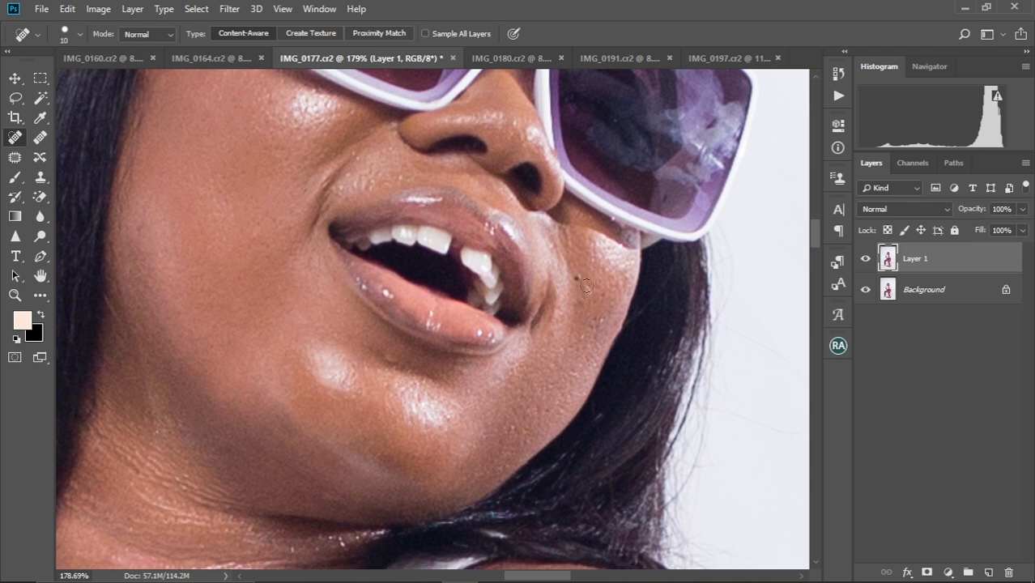
left_click(583, 285)
left_click(582, 284)
mouse_move(560, 243)
left_mouse_down()
mouse_move(600, 279)
mouse_move(589, 332)
left_mouse_up()
Step: Enlarge the healing brush to 25 and clean up the blemishes on the neck and upper chest
left_click_drag(534, 380, 681, 141)
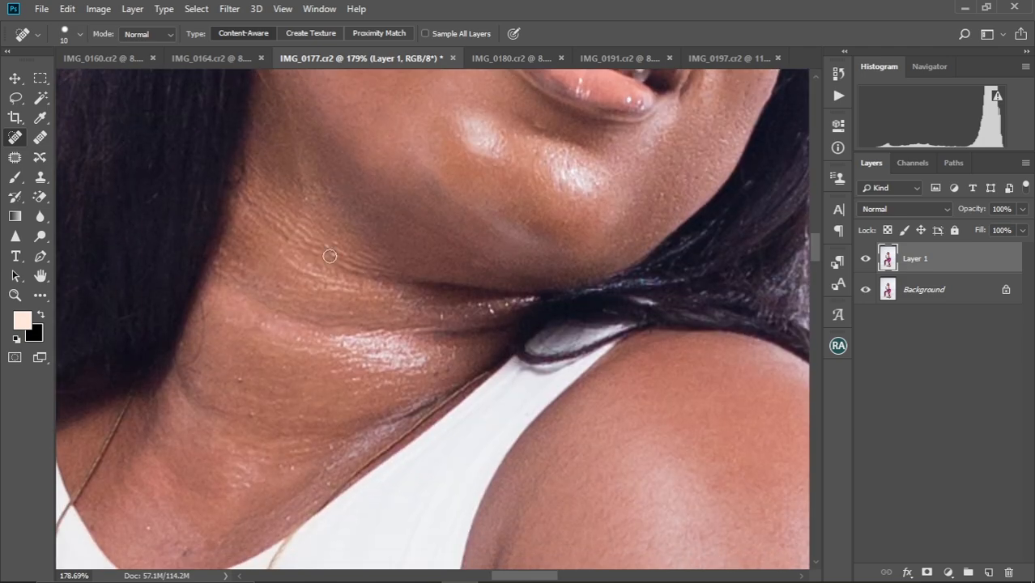
key("bracketright")
key("bracketright")
key("bracketright")
left_click(243, 465)
left_click(296, 468)
left_click_drag(180, 531, 241, 335)
left_click(244, 346)
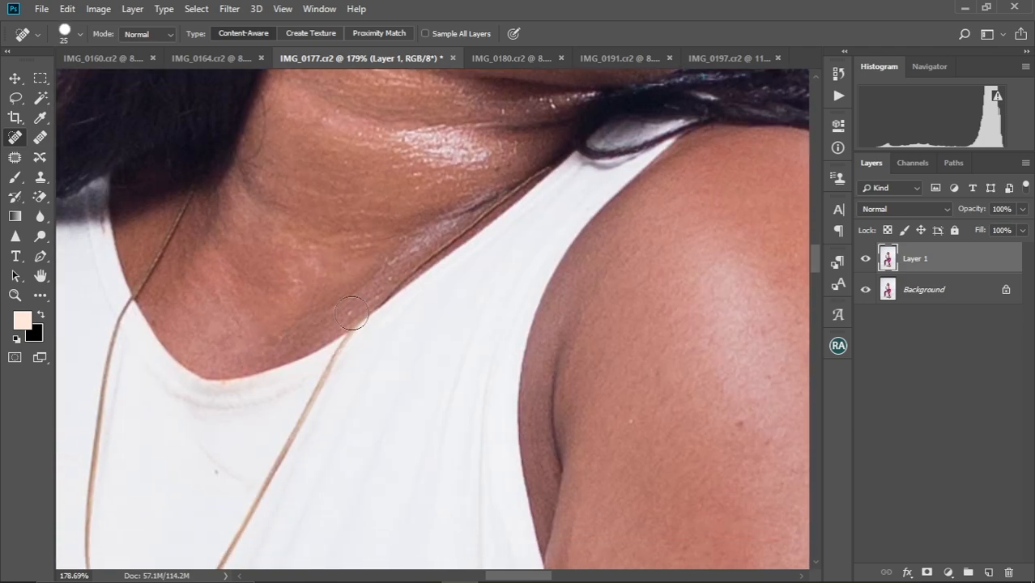
Step: Heal the spots on the woman's shoulder and upper arm with the Spot Healing Brush
mouse_move(443, 228)
left_mouse_down()
mouse_move(328, 190)
mouse_move(279, 71)
left_mouse_up()
left_click_drag(585, 271, 587, 280)
left_click_drag(645, 256, 513, 198)
mouse_move(610, 356)
left_mouse_down()
mouse_move(503, 173)
mouse_move(506, 130)
left_mouse_up()
left_click(530, 295)
left_click_drag(425, 228, 425, 241)
scroll(430, 280, "down", 10)
left_click_drag(431, 282, 456, 114)
left_click_drag(361, 464, 407, 296)
Step: Remove the remaining skin marks on the arms down to the forearm above the bracelet
scroll(407, 243, "up", 6)
left_click_drag(407, 229, 319, 330)
left_click(434, 287)
left_click(469, 251)
left_click_drag(446, 204, 444, 214)
left_click_drag(391, 284, 707, 201)
left_click_drag(238, 298, 241, 314)
left_click_drag(244, 240, 260, 319)
left_click_drag(202, 245, 207, 261)
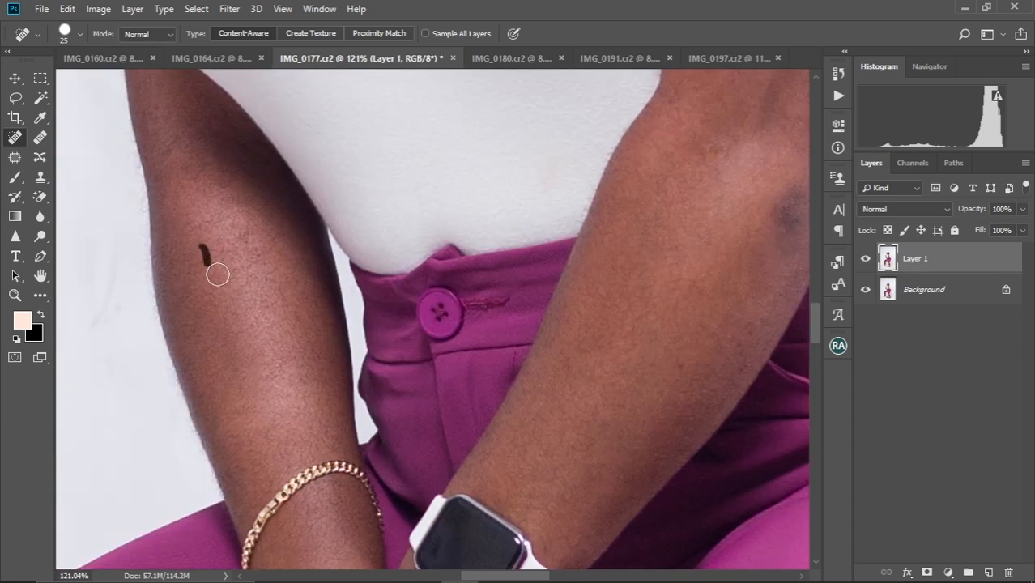
left_click_drag(472, 287, 348, 81)
left_click_drag(335, 240, 421, 81)
Step: Patch out the bright streak on the backdrop above the woman's head using clean backdrop as the source
key("ctrl+0")
scroll(394, 150, "up", 4)
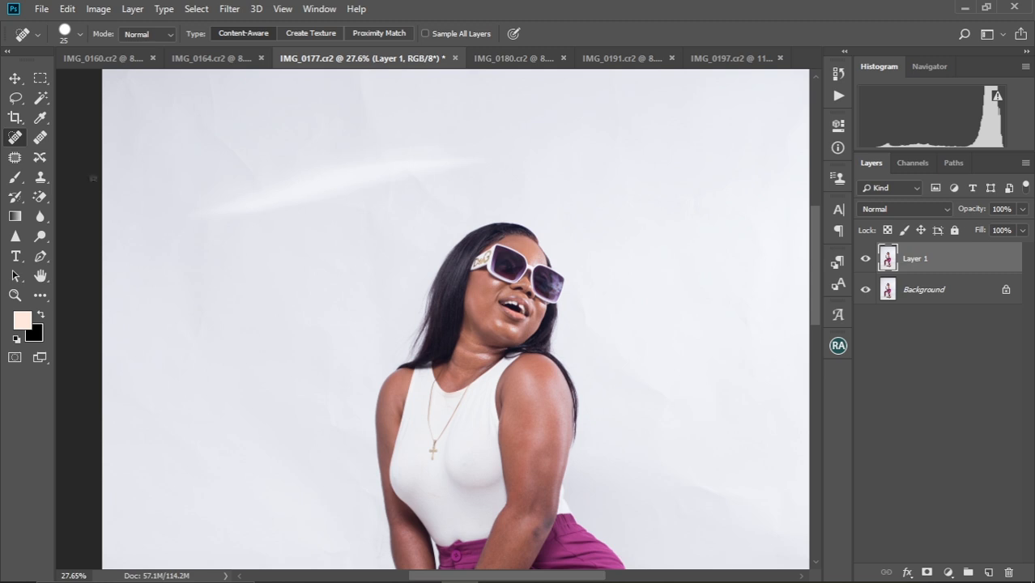
left_click(24, 158)
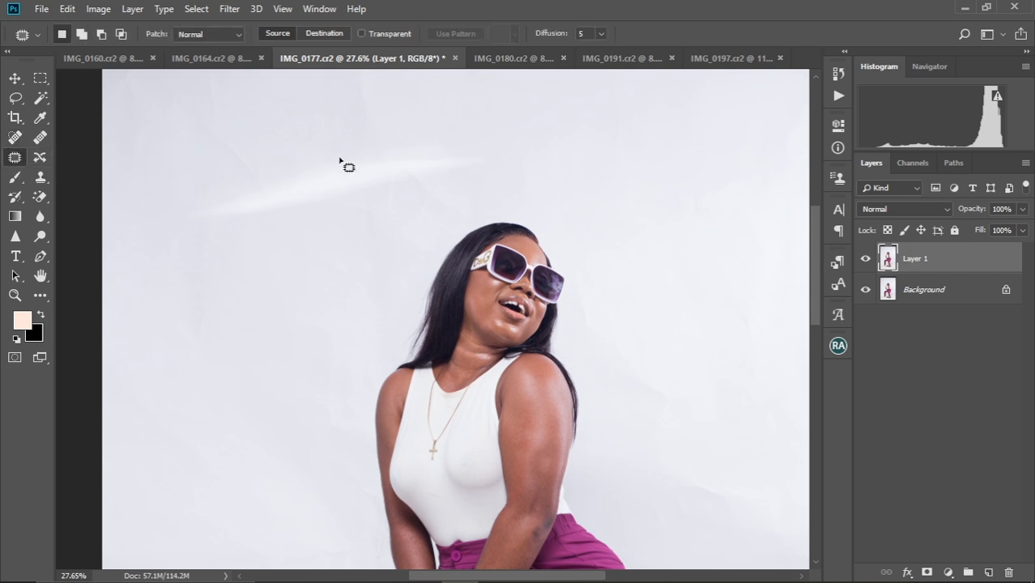
mouse_move(340, 158)
left_mouse_down()
mouse_move(166, 220)
mouse_move(197, 242)
mouse_move(317, 232)
mouse_move(437, 210)
mouse_move(539, 163)
mouse_move(423, 136)
mouse_move(283, 156)
left_mouse_up()
scroll(384, 168, "up", 3)
left_click_drag(372, 267, 374, 201)
key("ctrl+d")
Step: Patch the uneven areas in the backdrop's upper-left corner with clean backdrop and clear each selection
mouse_move(264, 78)
left_mouse_down()
mouse_move(427, 116)
mouse_move(243, 84)
mouse_move(255, 81)
left_mouse_up()
left_click_drag(369, 149, 503, 150)
key("ctrl+d")
scroll(486, 145, "left", 3)
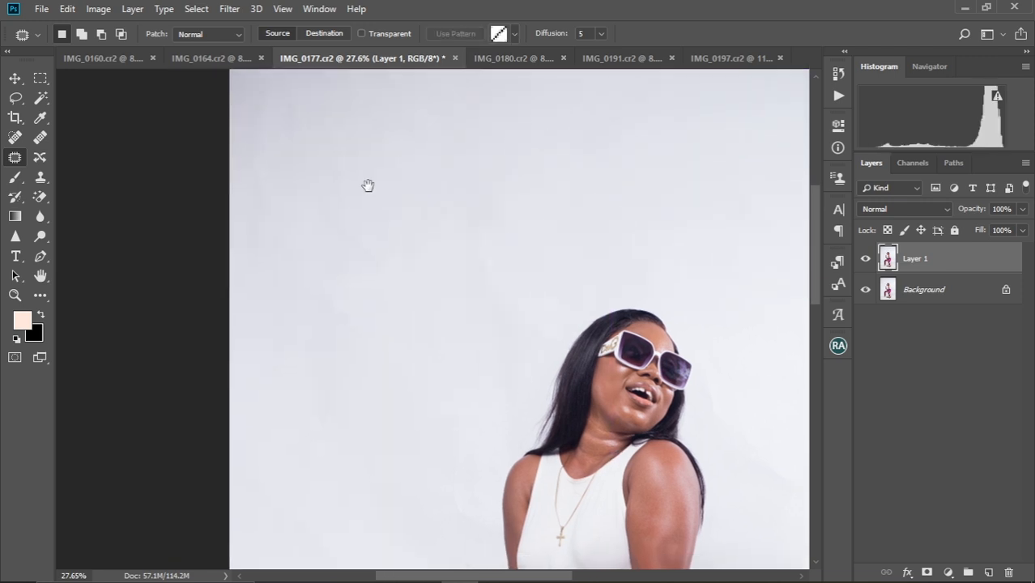
mouse_move(251, 105)
left_mouse_down()
mouse_move(333, 300)
mouse_move(267, 130)
left_mouse_up()
left_click_drag(325, 167, 460, 163)
key("ctrl+d")
Step: Patch the crease on the backdrop beside the woman's bent knee and deselect
left_click_drag(382, 265, 307, 157)
scroll(280, 241, "down", 5)
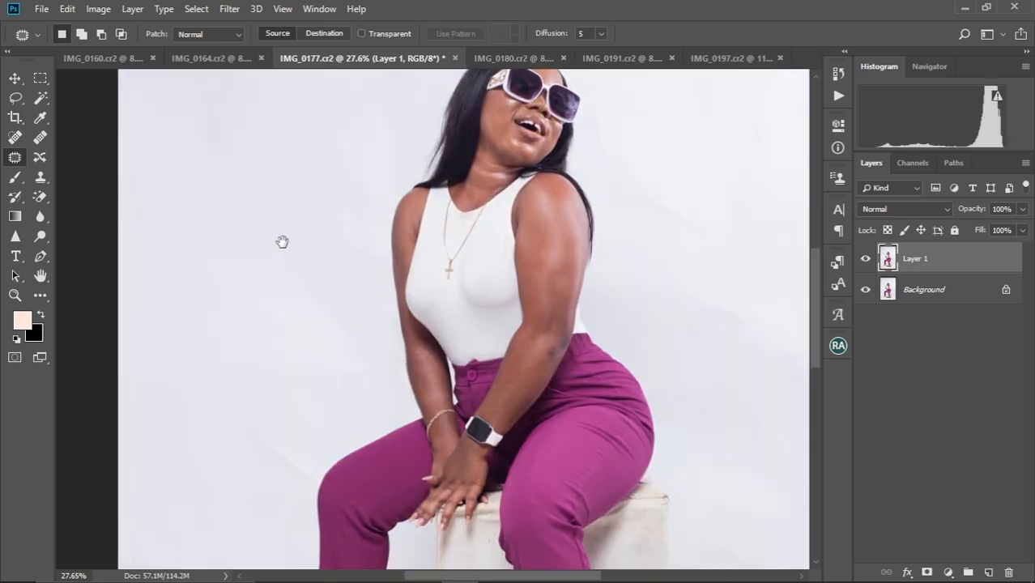
scroll(277, 234, "left", 2)
mouse_move(325, 160)
left_mouse_down()
mouse_move(398, 226)
mouse_move(423, 215)
mouse_move(411, 186)
mouse_move(327, 158)
left_mouse_up()
left_click_drag(382, 196, 410, 129)
key("ctrl+d")
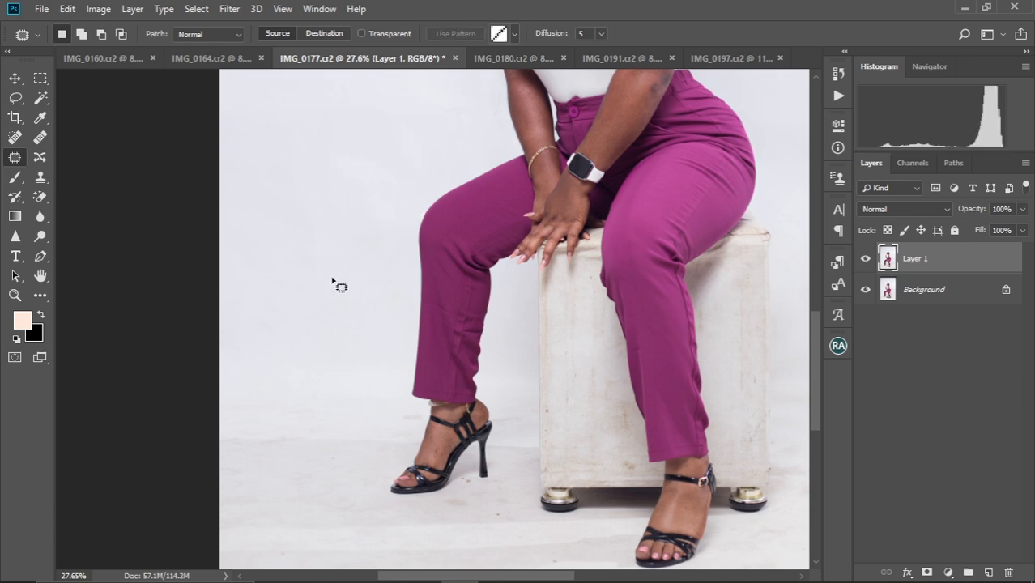
Step: Patch the smudges on the foreground floor near the photo's lower edge and clear the selections
scroll(344, 251, "down", 3)
scroll(349, 225, "left", 1)
mouse_move(284, 296)
left_mouse_down()
mouse_move(330, 270)
mouse_move(359, 273)
left_mouse_up()
scroll(342, 204, "down", 4)
scroll(309, 200, "right", 3)
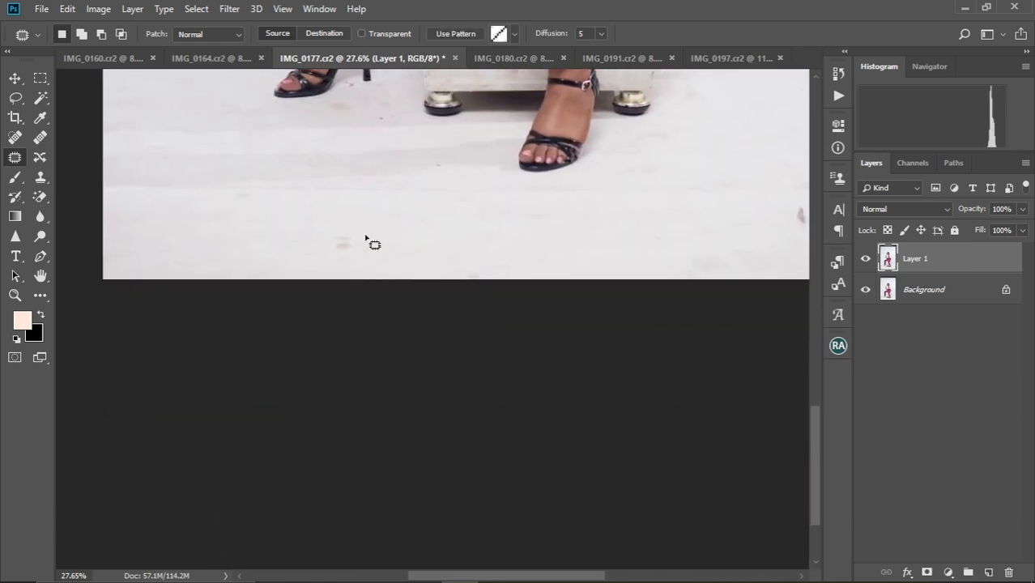
mouse_move(349, 226)
left_mouse_down()
mouse_move(352, 261)
mouse_move(349, 227)
left_mouse_up()
left_click_drag(326, 235, 280, 247)
key("ctrl+d")
mouse_move(201, 207)
left_mouse_down()
mouse_move(270, 197)
mouse_move(182, 209)
left_mouse_up()
key("ctrl+d")
Step: Patch the small marks on the floor around the raised heel of the shoe beside the box
mouse_move(345, 111)
left_mouse_down()
mouse_move(338, 245)
mouse_move(315, 243)
mouse_move(326, 233)
mouse_move(270, 248)
left_mouse_up()
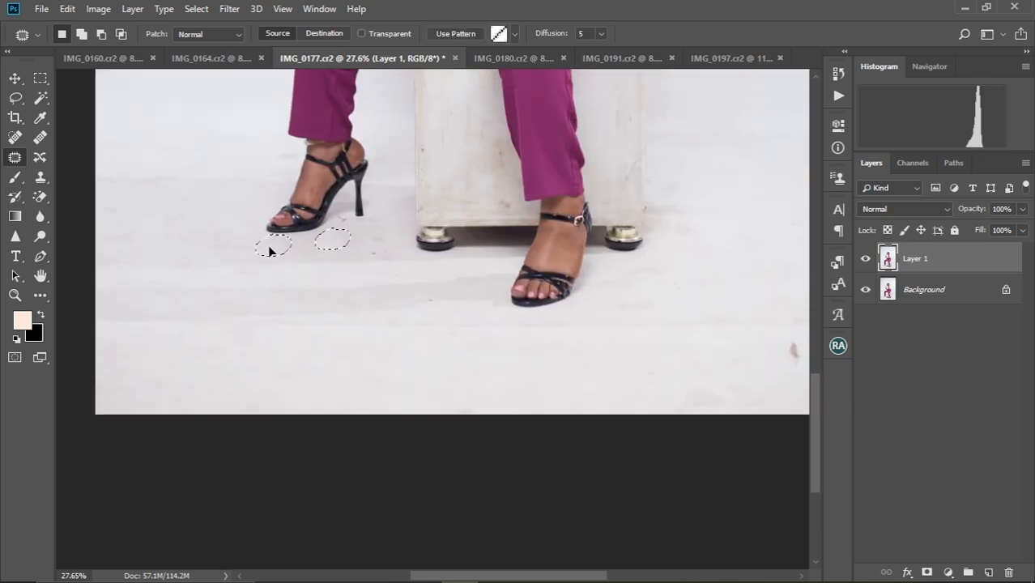
key("ctrl+d")
left_click_drag(340, 228, 349, 221)
mouse_move(348, 221)
left_mouse_down()
mouse_move(328, 245)
mouse_move(379, 248)
left_mouse_up()
key("ctrl+d")
left_click_drag(374, 247, 335, 240)
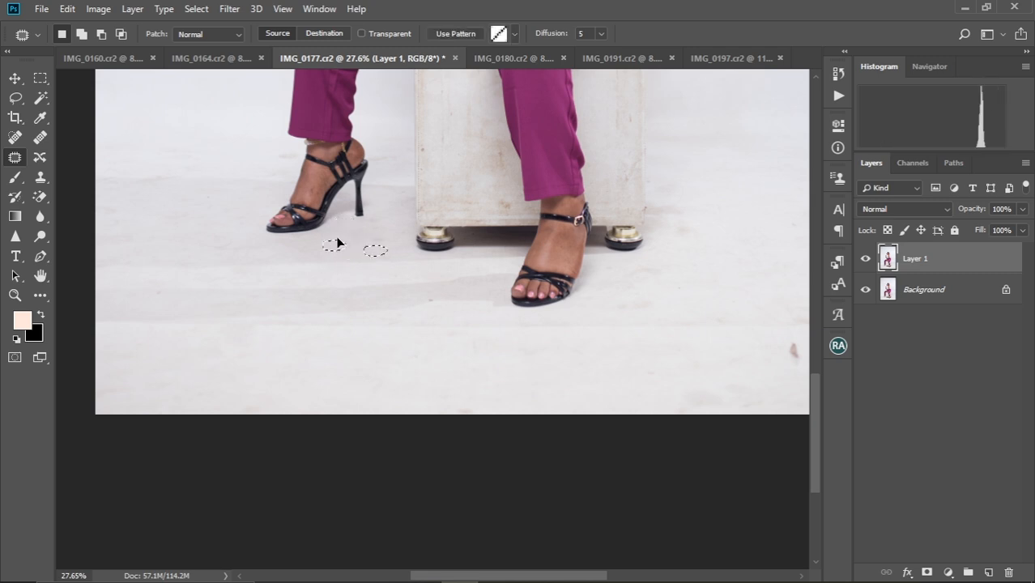
key("ctrl+d")
Step: Patch out the brown stain in the floor's lower-right corner with clean floor and deselect
left_click_drag(462, 235, 144, 237)
left_click_drag(516, 316, 460, 228)
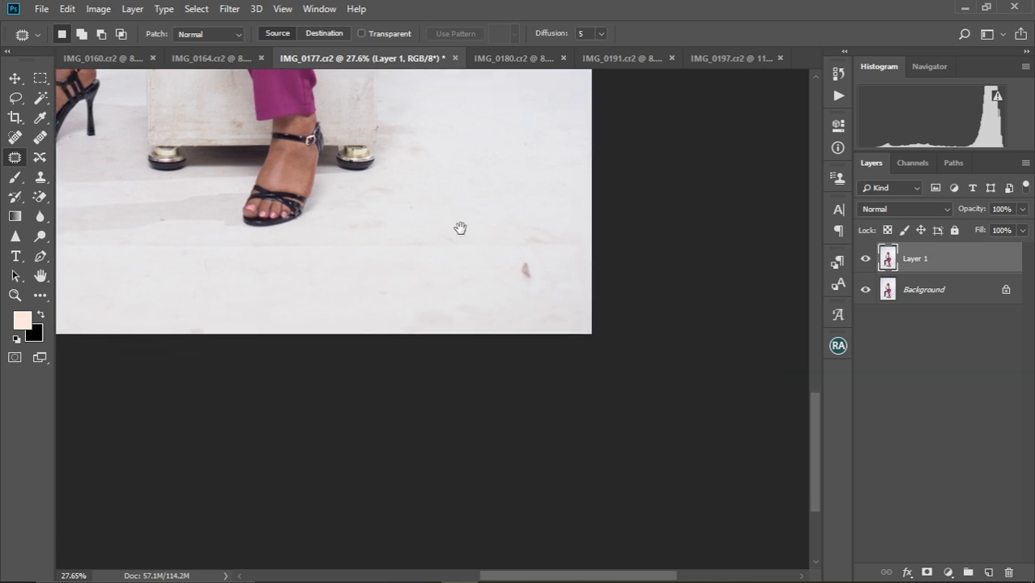
mouse_move(525, 253)
left_mouse_down()
mouse_move(527, 271)
mouse_move(448, 264)
left_mouse_up()
key("ctrl+d")
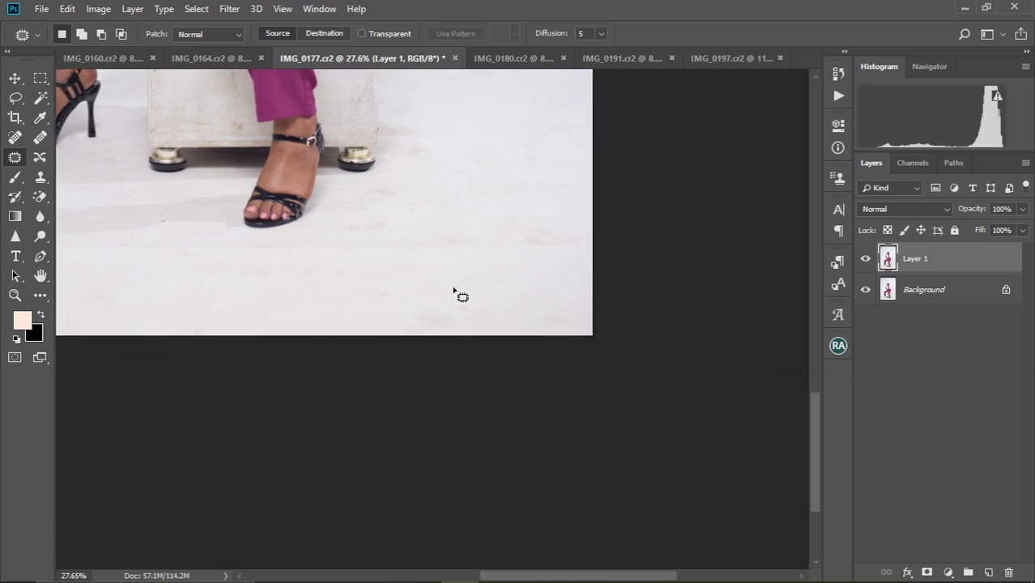
Step: Patch the remaining marks and smudges on the floor around the front shoe and the box
left_click_drag(394, 206, 404, 309)
left_click_drag(439, 222, 405, 368)
mouse_move(407, 194)
left_mouse_down()
mouse_move(432, 315)
mouse_move(431, 470)
left_mouse_up()
left_click_drag(425, 408, 357, 407)
left_click_drag(485, 403, 486, 200)
left_click_drag(373, 203, 340, 363)
left_click_drag(287, 180, 306, 185)
left_click_drag(380, 429, 374, 207)
mouse_move(400, 242)
left_mouse_down()
mouse_move(438, 325)
mouse_move(437, 243)
left_mouse_up()
mouse_move(376, 519)
left_mouse_down()
mouse_move(436, 213)
mouse_move(458, 163)
left_mouse_up()
mouse_move(441, 185)
left_mouse_down()
mouse_move(483, 224)
mouse_move(480, 190)
left_mouse_up()
mouse_move(223, 103)
left_mouse_down()
mouse_move(402, 222)
mouse_move(296, 202)
left_mouse_up()
Step: Patch the stains and specks on the front of the white box beside the purple trouser leg
scroll(351, 230, "up", 6)
mouse_move(337, 328)
left_mouse_down()
mouse_move(374, 333)
mouse_move(348, 330)
left_mouse_up()
left_click_drag(369, 350, 200, 353)
left_click_drag(191, 285, 201, 289)
mouse_move(326, 179)
left_mouse_down()
mouse_move(378, 196)
mouse_move(333, 183)
left_mouse_up()
left_click_drag(212, 195, 226, 318)
left_click_drag(152, 315, 148, 275)
mouse_move(220, 215)
left_mouse_down()
mouse_move(231, 209)
mouse_move(222, 212)
left_mouse_up()
left_click_drag(199, 167, 202, 267)
left_click_drag(241, 229, 234, 305)
left_click_drag(241, 141, 244, 152)
left_click_drag(283, 324, 324, 156)
left_click_drag(260, 163, 267, 175)
mouse_move(245, 261)
left_mouse_down()
mouse_move(284, 225)
mouse_move(274, 426)
left_mouse_up()
left_click_drag(260, 201, 281, 337)
left_click_drag(483, 264, 349, 256)
left_click_drag(378, 131, 392, 137)
left_click_drag(384, 172, 406, 171)
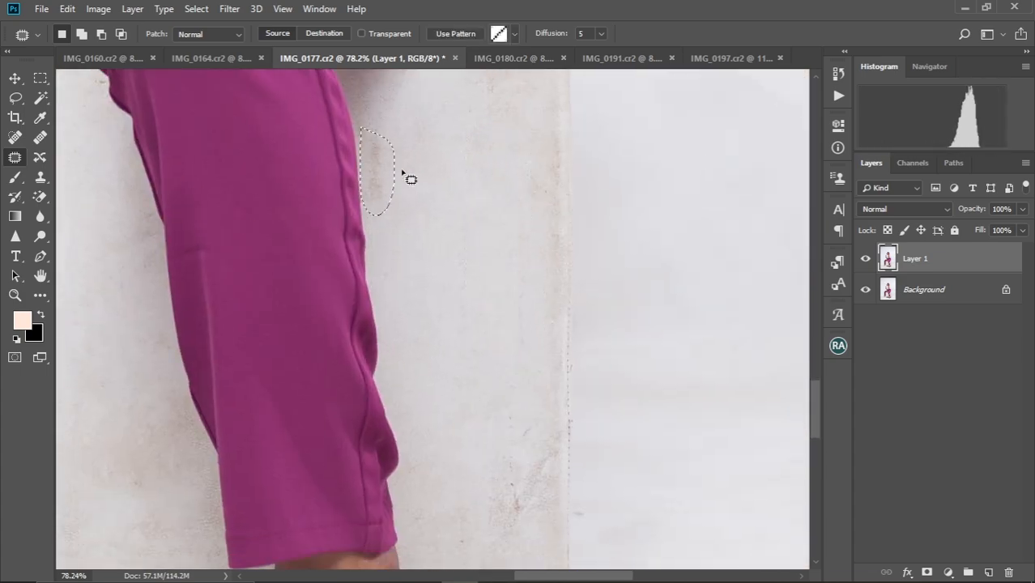
Step: Patch the brown stains along the white box's right edge and clear the selection
mouse_move(496, 475)
left_mouse_down()
mouse_move(485, 281)
mouse_move(541, 195)
left_mouse_up()
mouse_move(550, 263)
left_mouse_down()
mouse_move(512, 159)
mouse_move(493, 326)
left_mouse_up()
left_click_drag(501, 344, 516, 345)
left_click_drag(516, 348, 556, 346)
key("ctrl+d")
scroll(486, 332, "up", 8)
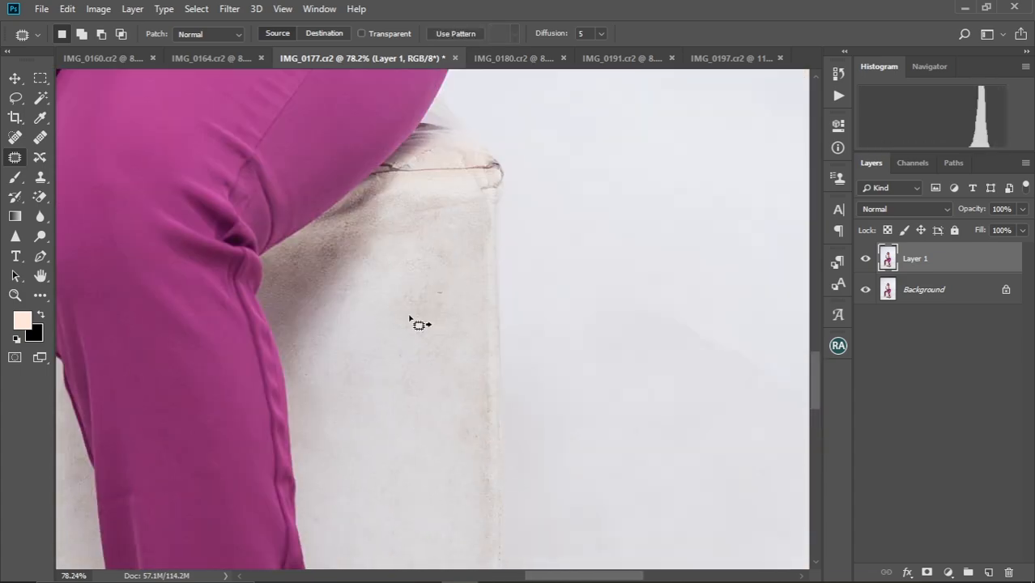
Step: Examine the whole portrait and the woman's upper body for leftover marks after the patching
scroll(449, 387, "down", 4)
key("ctrl+0")
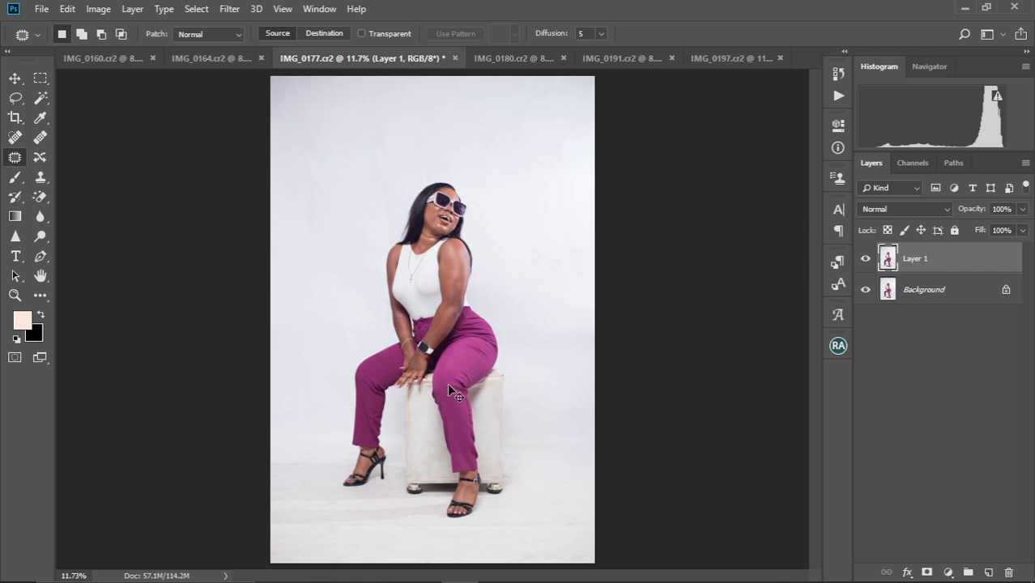
key("ctrl+0")
scroll(448, 387, "up", 4)
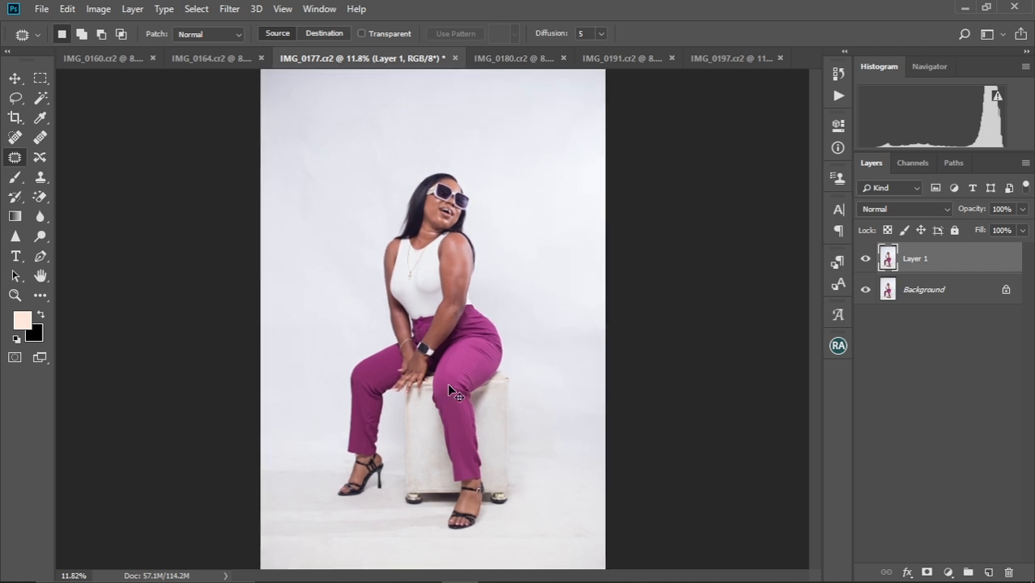
scroll(451, 390, "down", 2)
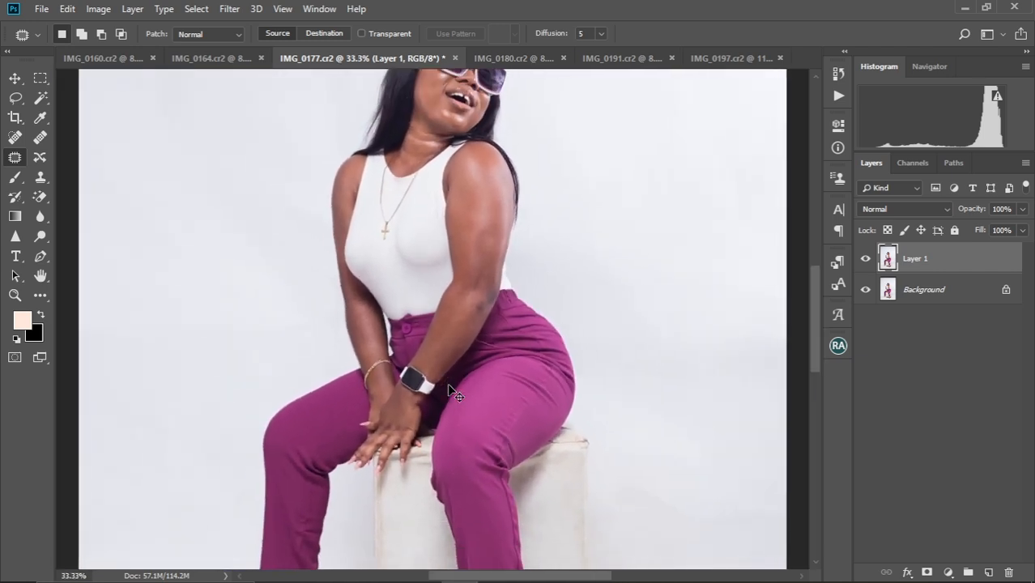
scroll(451, 391, "up", 3)
key("ctrl+0")
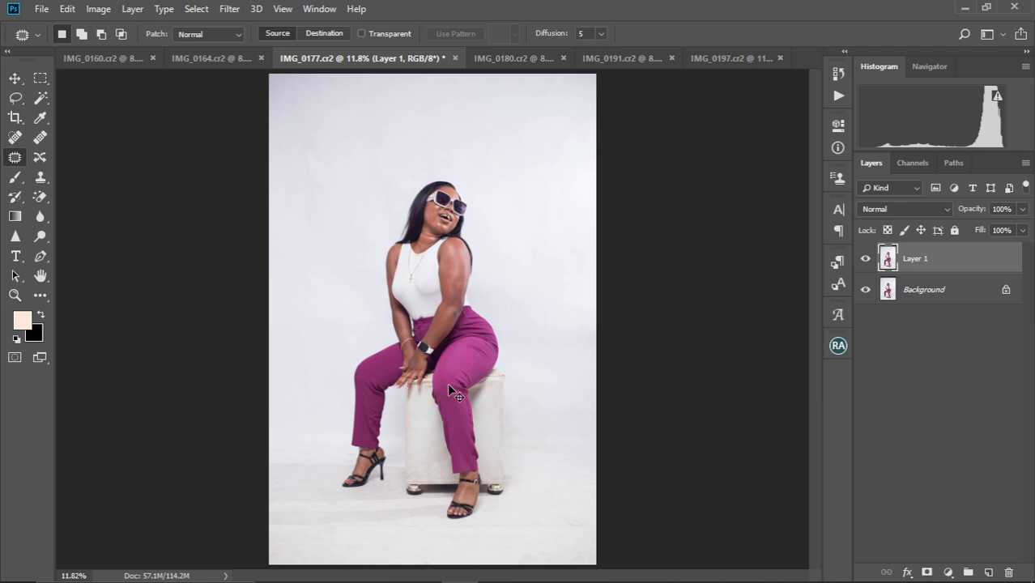
Step: Duplicate Layer 1 and rename the original layer as color
key("ctrl+j")
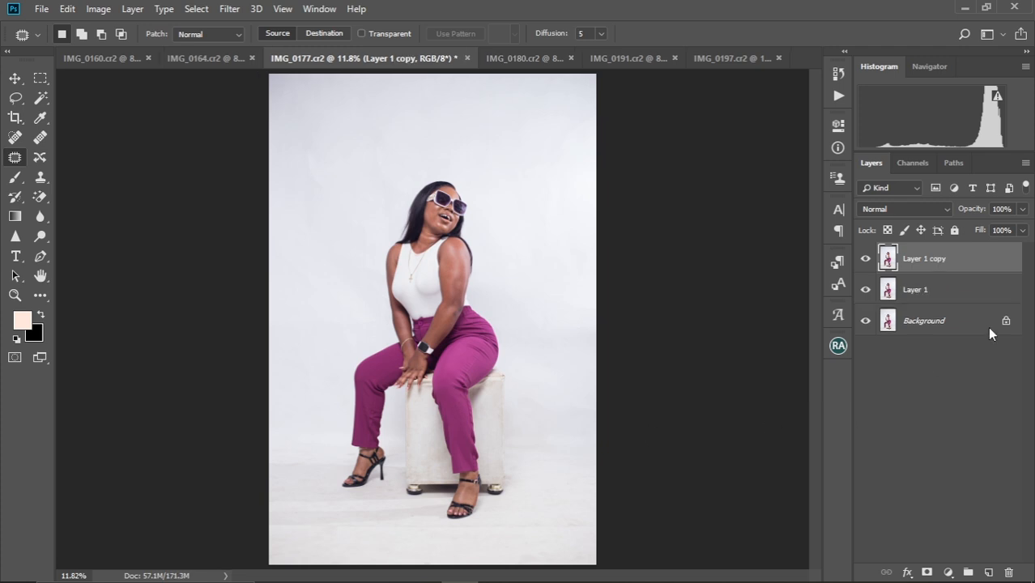
left_click(928, 292)
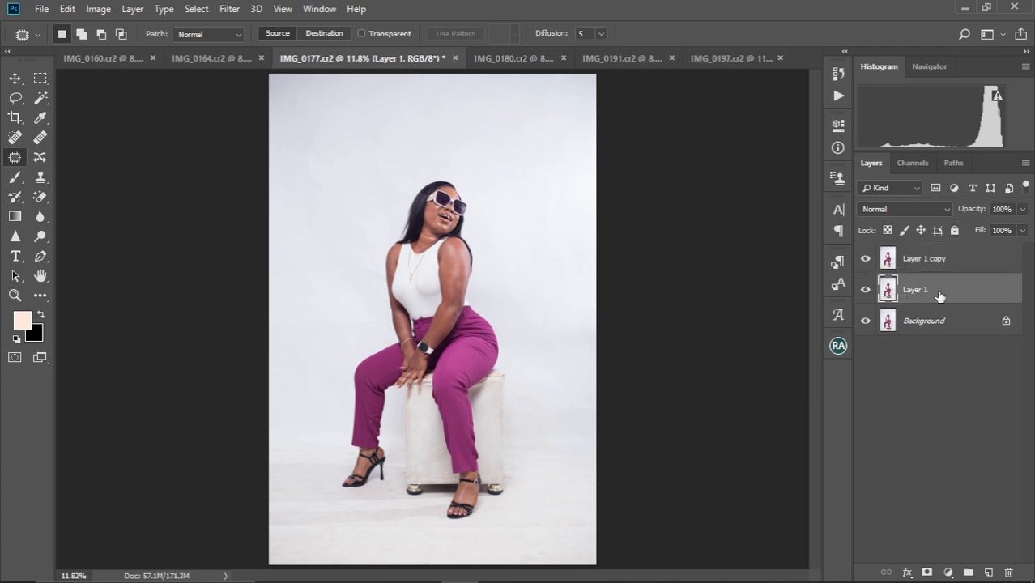
double_click(913, 291)
key("BackSpace")
type("color")
key("Return")
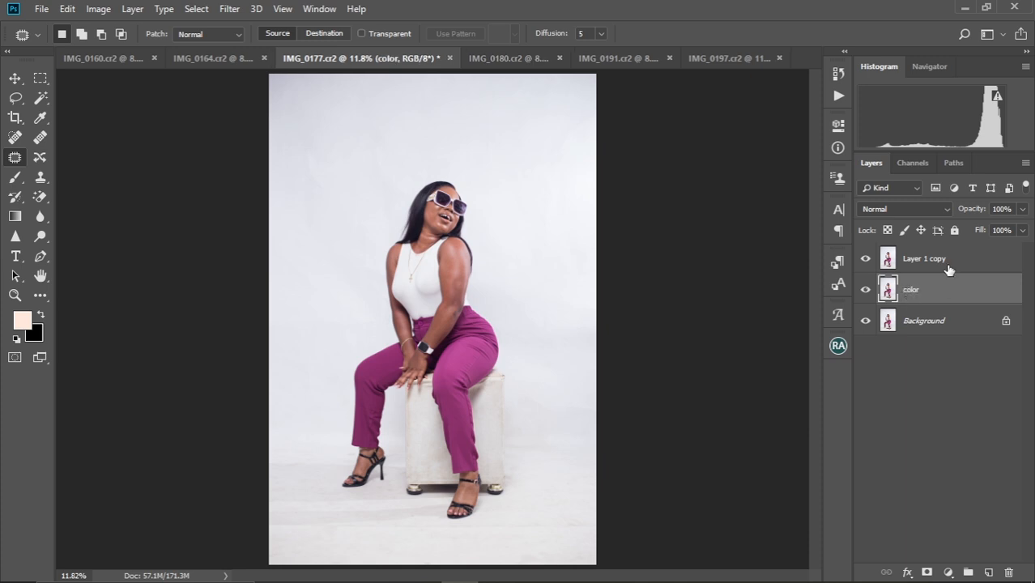
Step: Rename the duplicated layer above color as texture
left_click(927, 261)
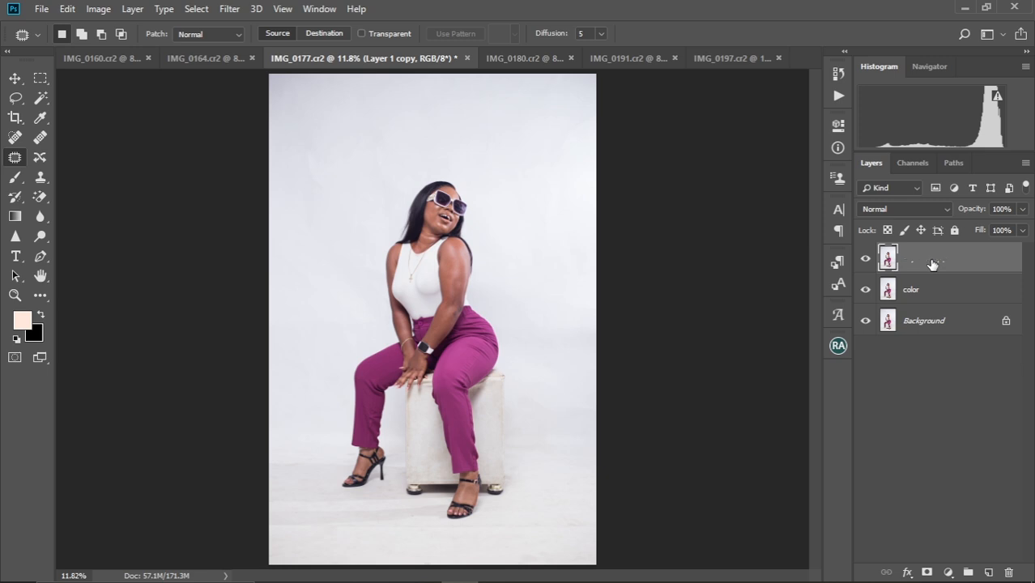
double_click(931, 261)
key("Return")
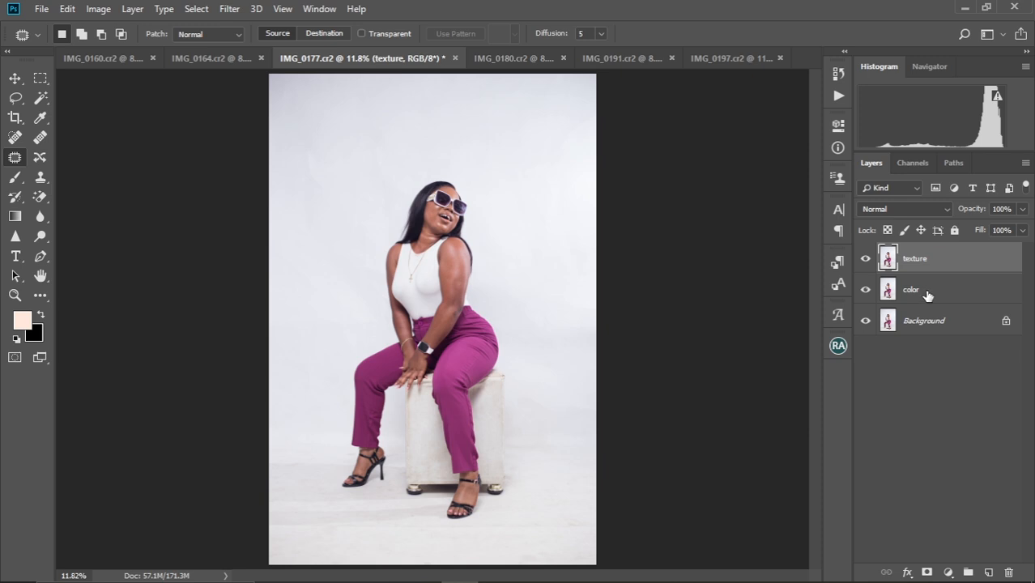
Step: Hide the texture layer and apply a Gaussian Blur with a 4.0-pixel radius to the color layer
left_click(928, 293)
left_click(865, 258)
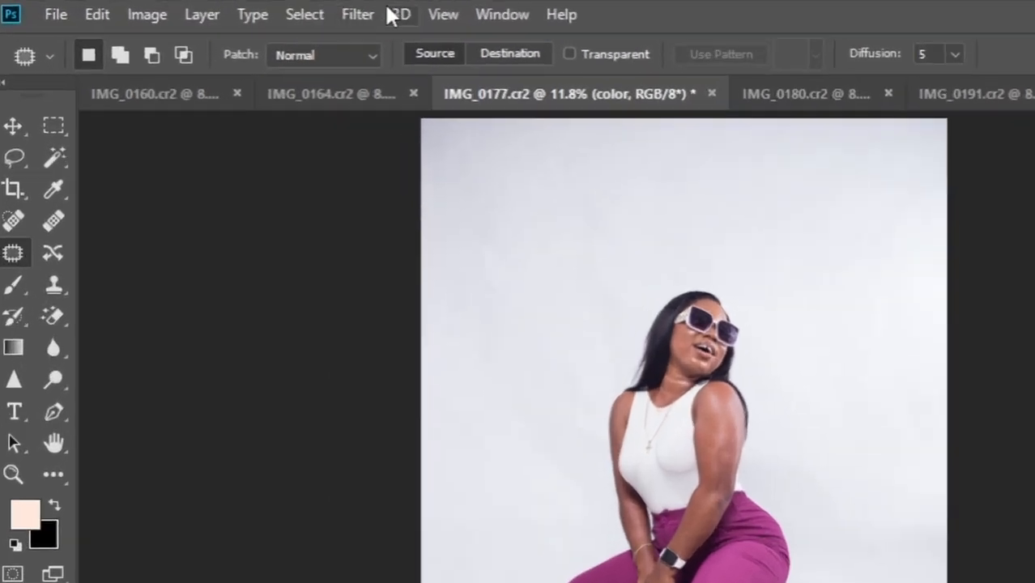
left_click(228, 10)
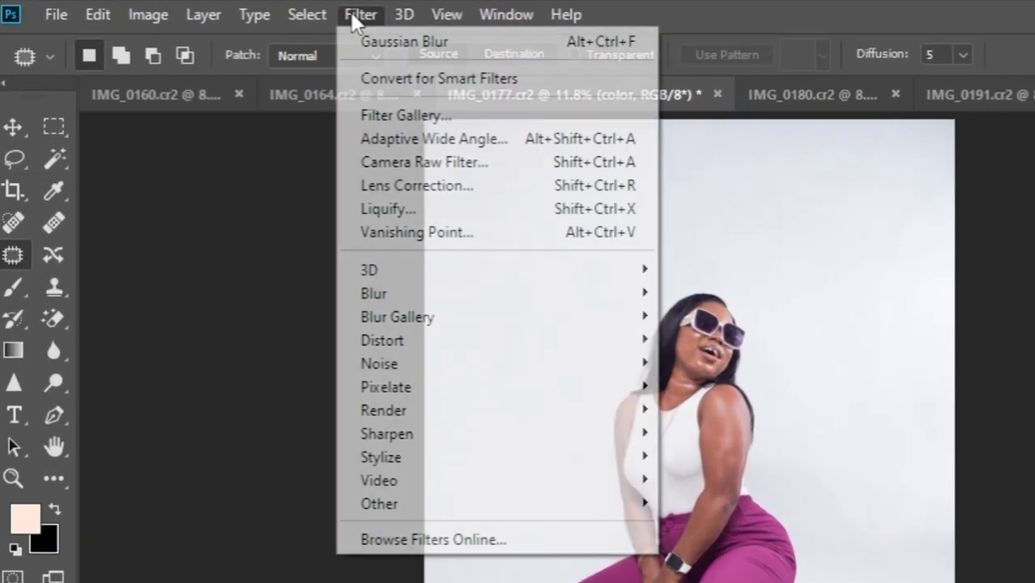
mouse_move(395, 346)
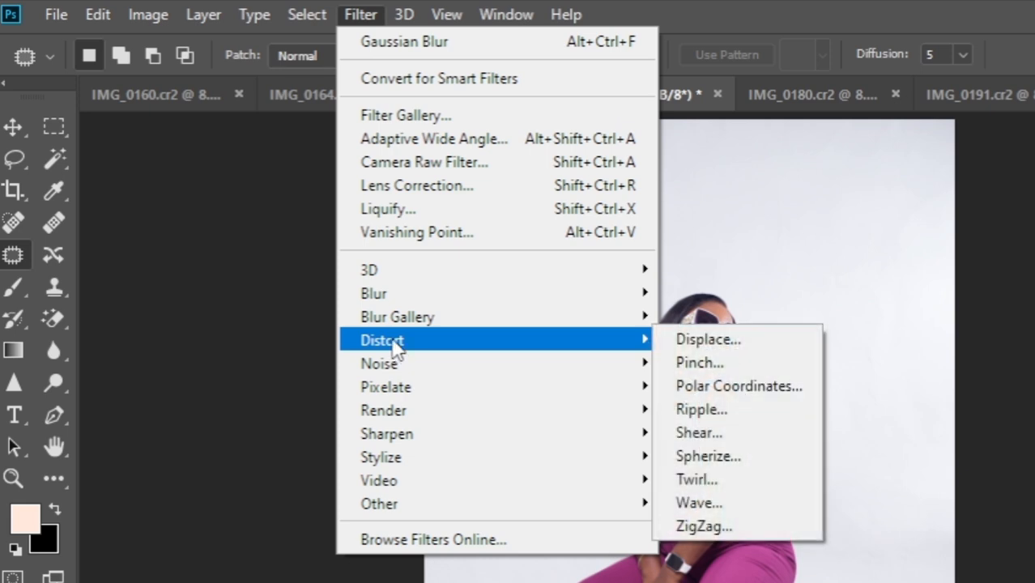
mouse_move(444, 301)
left_click(698, 389)
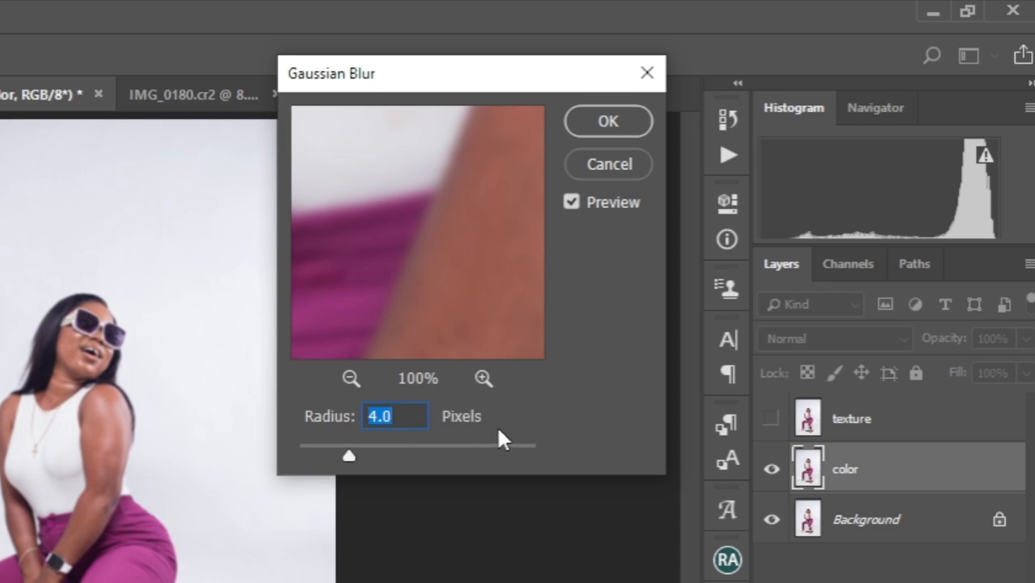
left_click(590, 128)
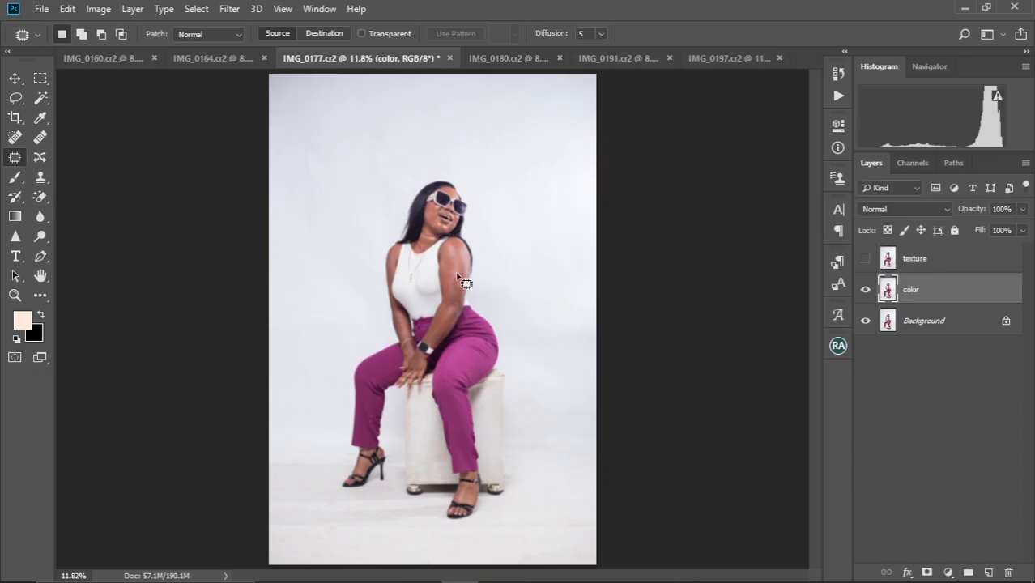
scroll(445, 267, "up", 4)
scroll(438, 261, "up", 2)
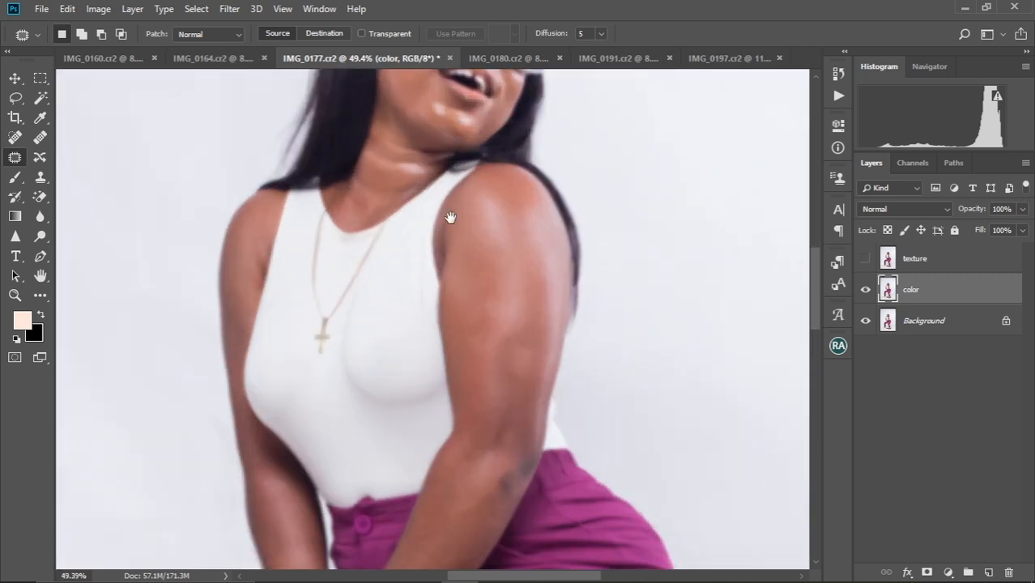
left_click_drag(421, 89, 439, 238)
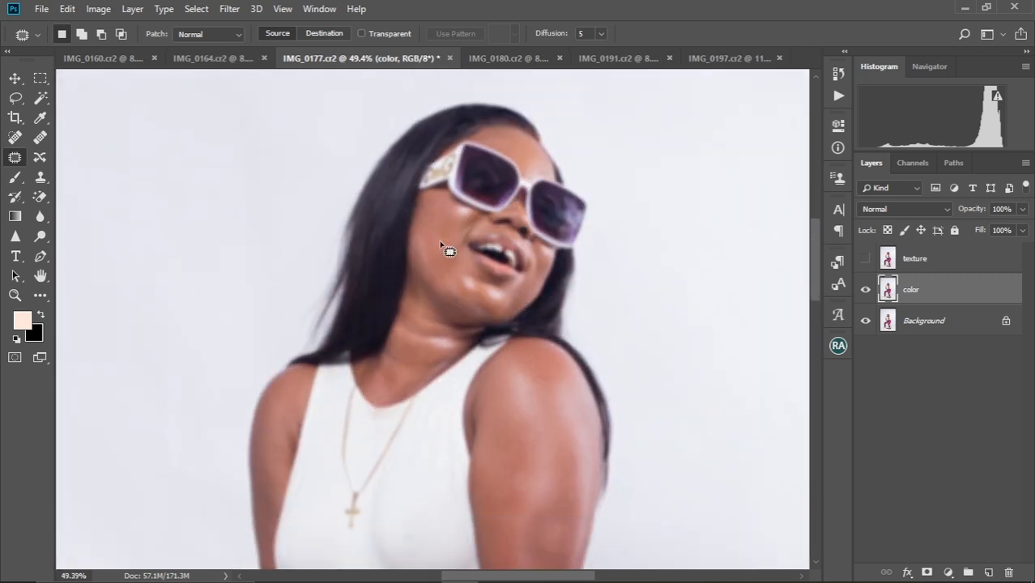
scroll(450, 251, "down", 5)
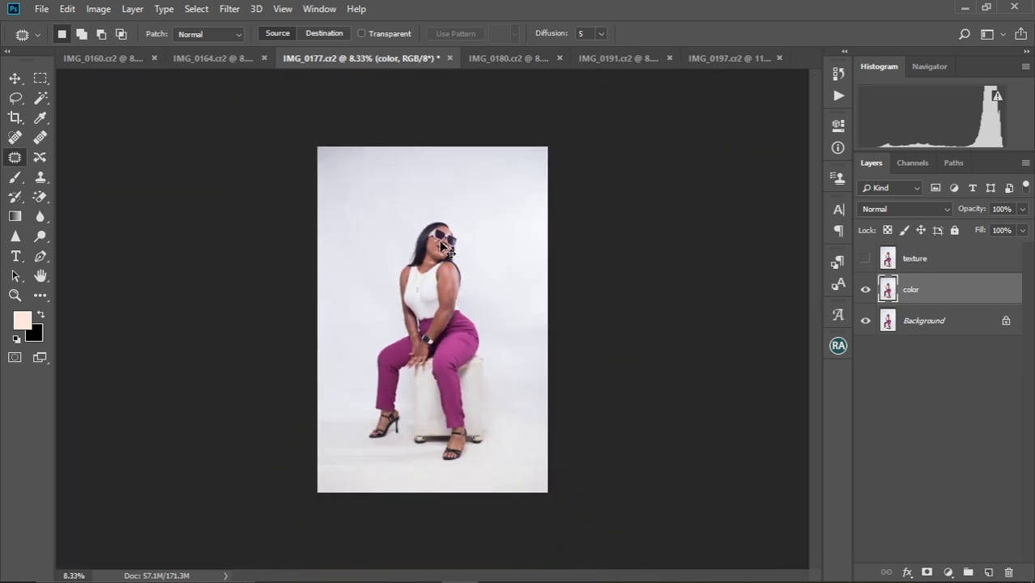
scroll(449, 251, "up", 1)
scroll(447, 251, "down", 1)
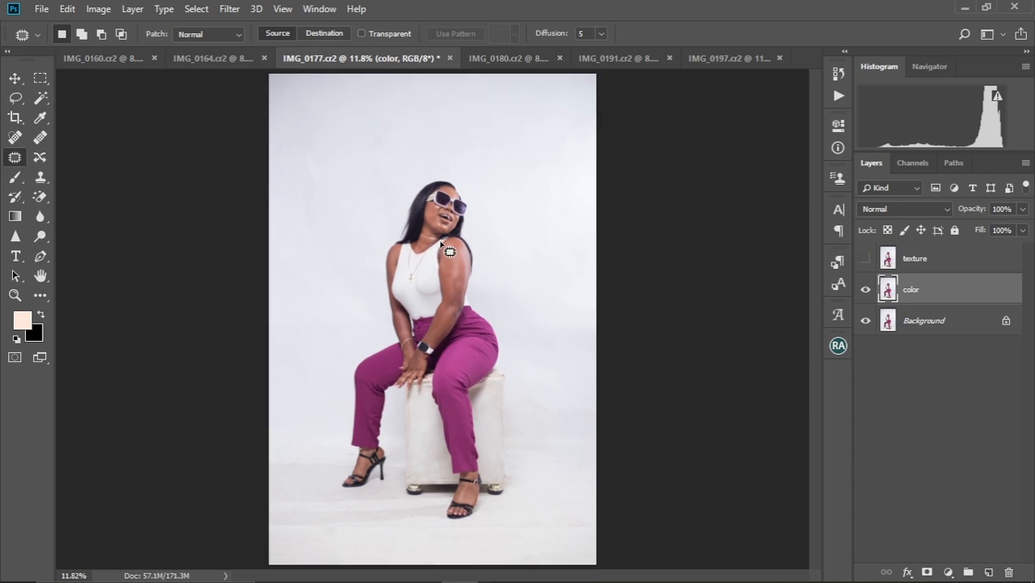
Step: Show the texture layer and run Apply Image on it from the color layer with Subtract blending, 100% opacity, scale 2 and offset 128
left_click(927, 263)
left_click(865, 258)
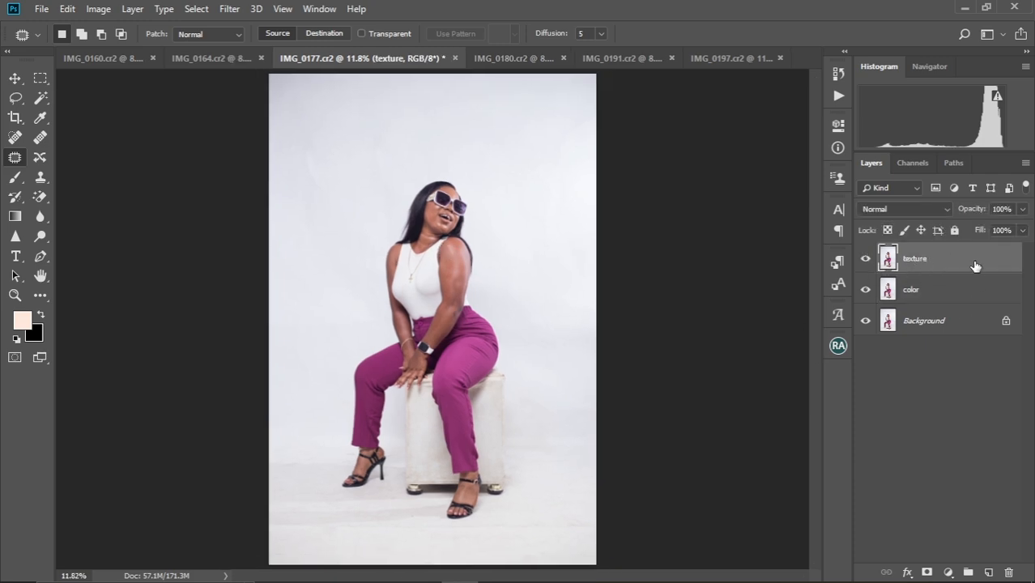
left_click(89, 10)
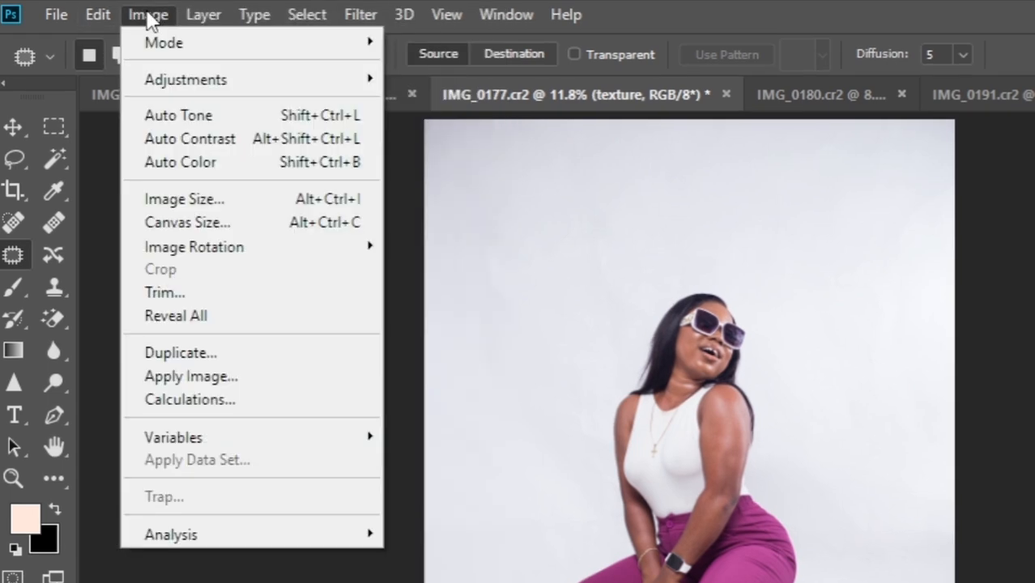
left_click(156, 377)
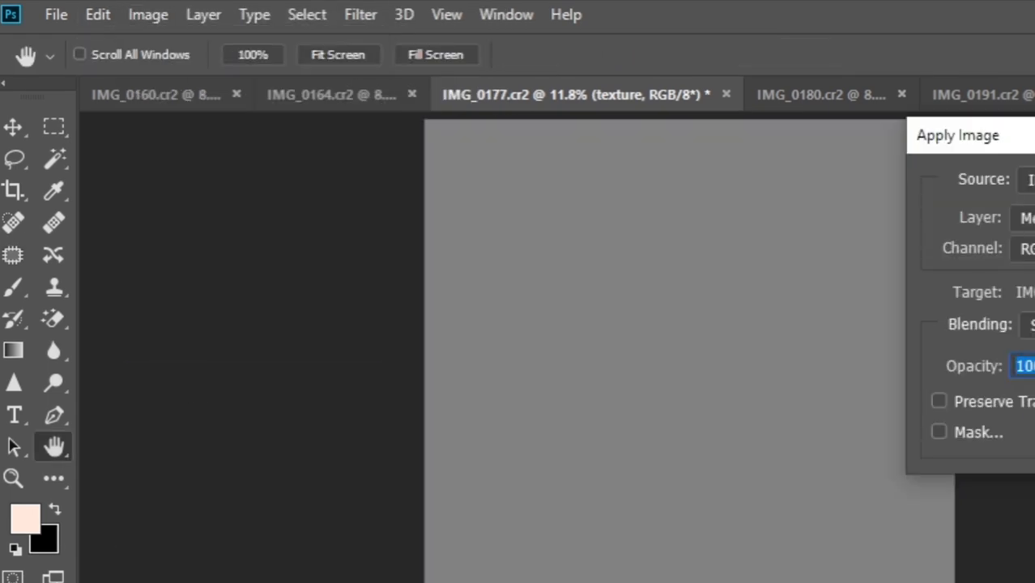
left_click(693, 218)
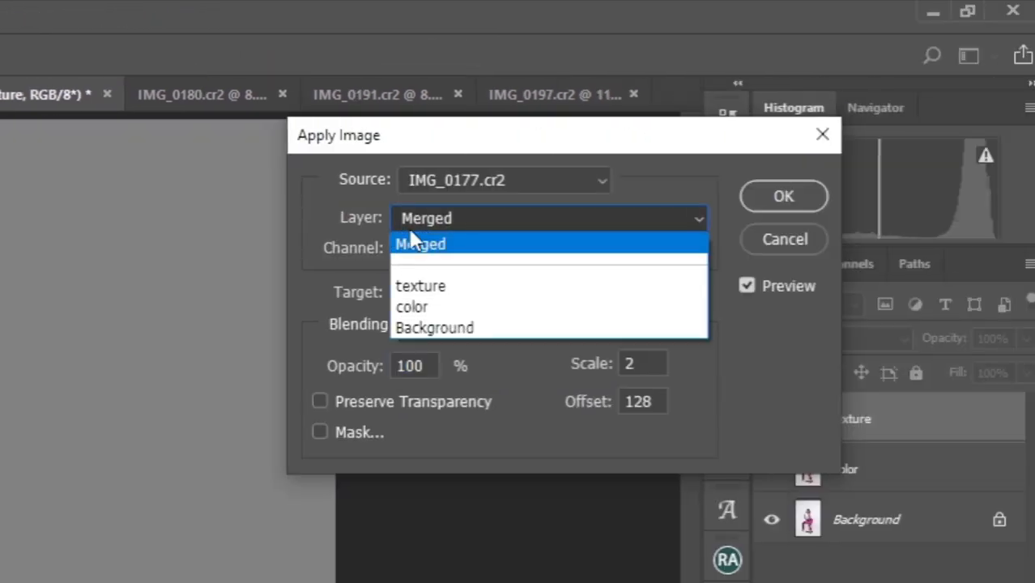
left_click(438, 308)
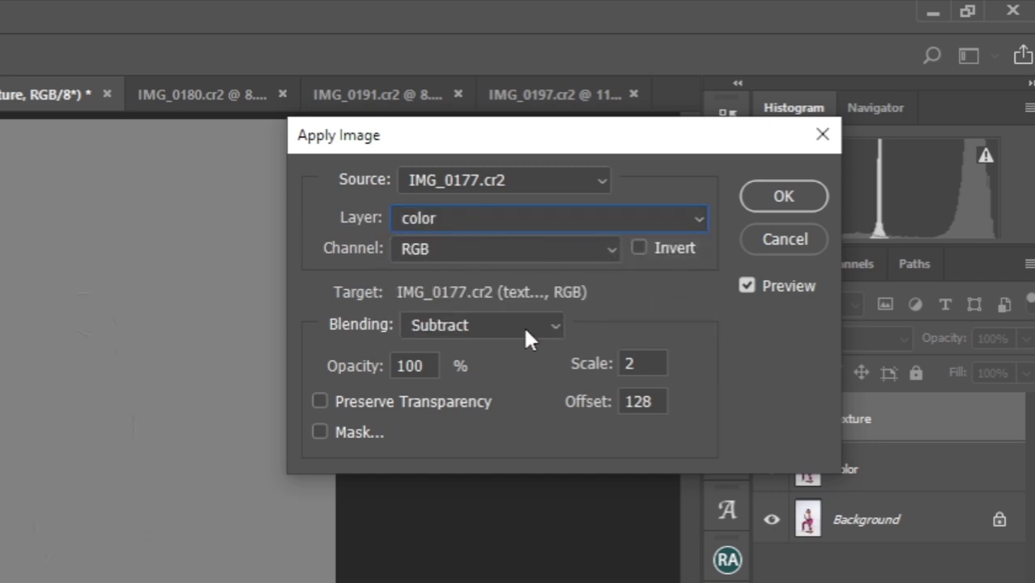
left_click(545, 326)
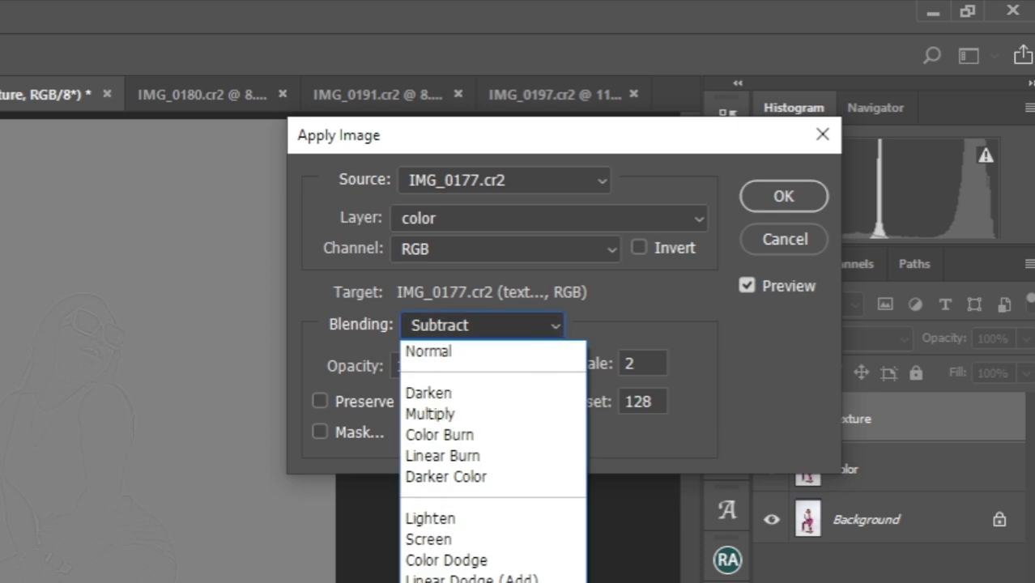
left_click(439, 582)
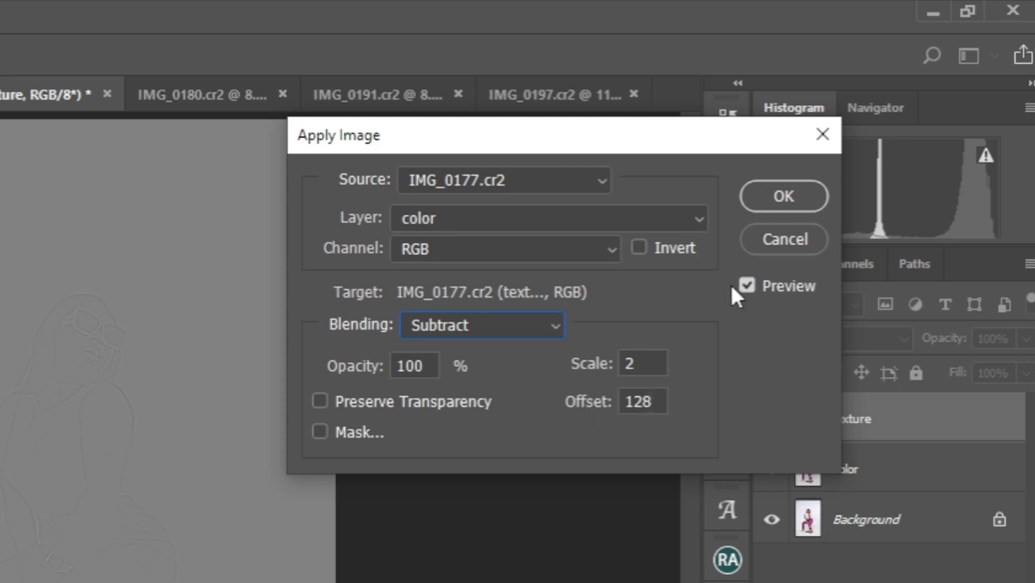
left_click(773, 204)
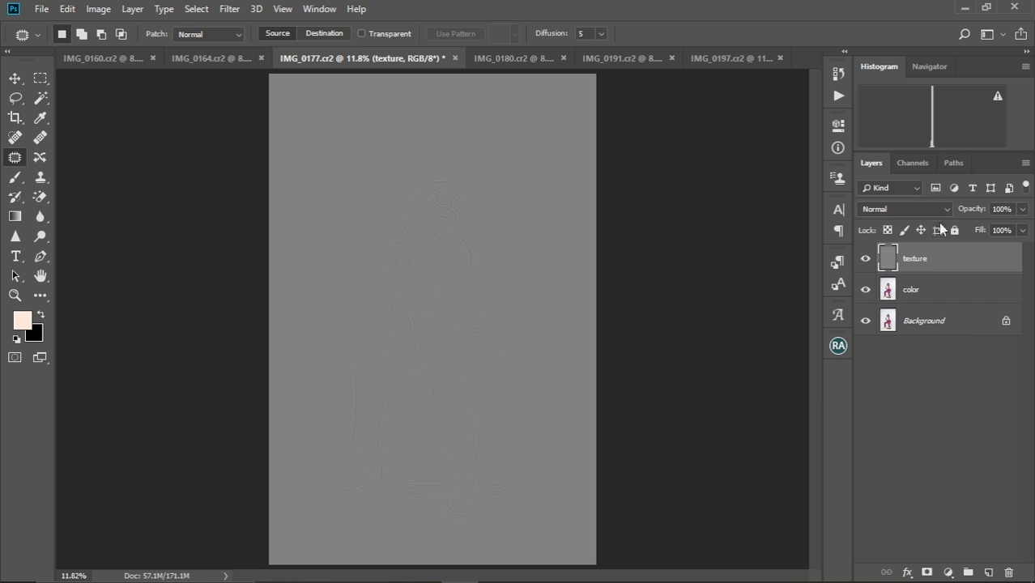
Step: Set the texture layer's blending mode to Linear Light
left_click(897, 339)
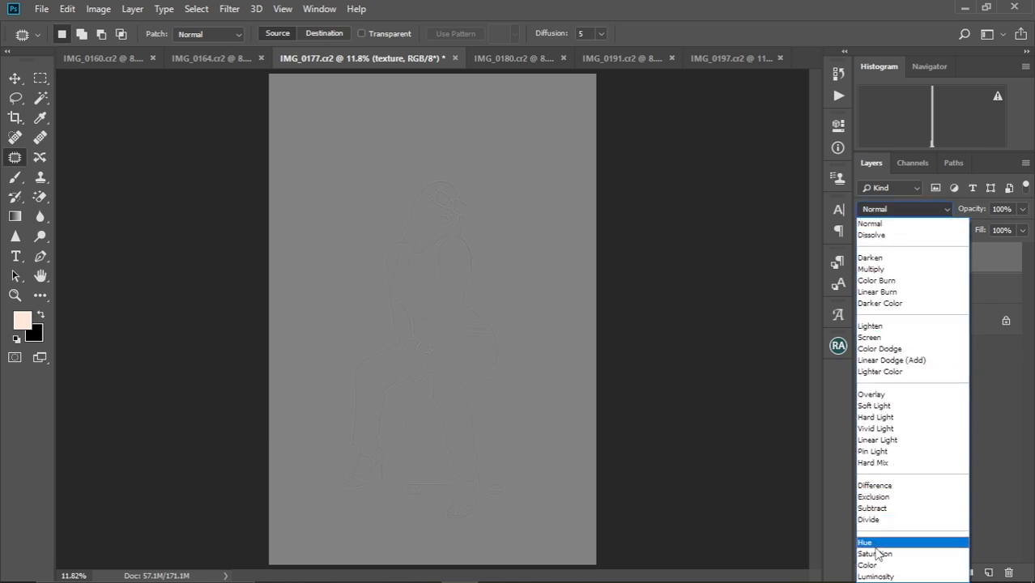
left_click(879, 440)
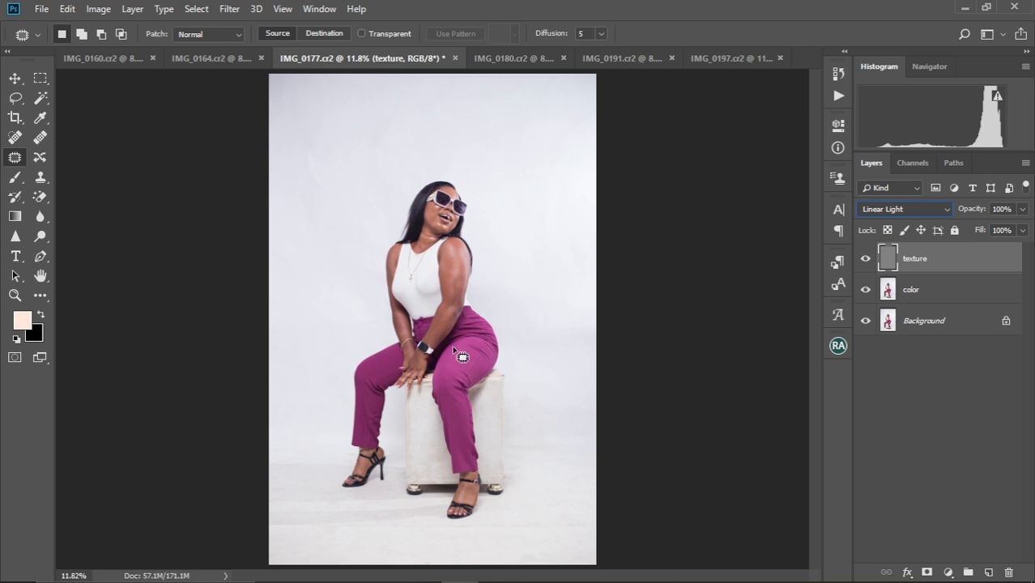
scroll(456, 352, "up", 2)
scroll(456, 351, "up", 2)
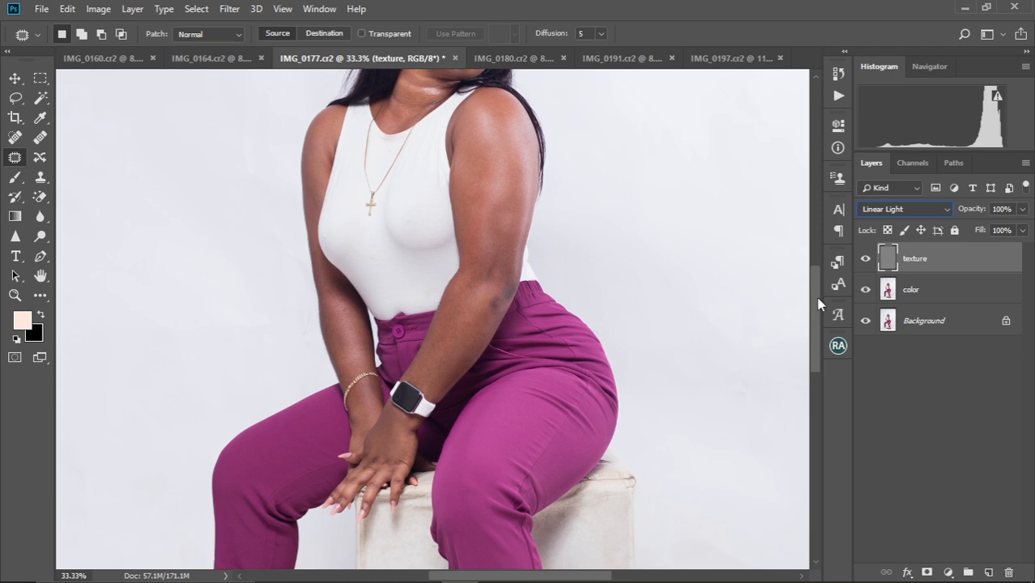
scroll(813, 276, "up", 5)
scroll(814, 263, "down", 3)
scroll(815, 264, "up", 4)
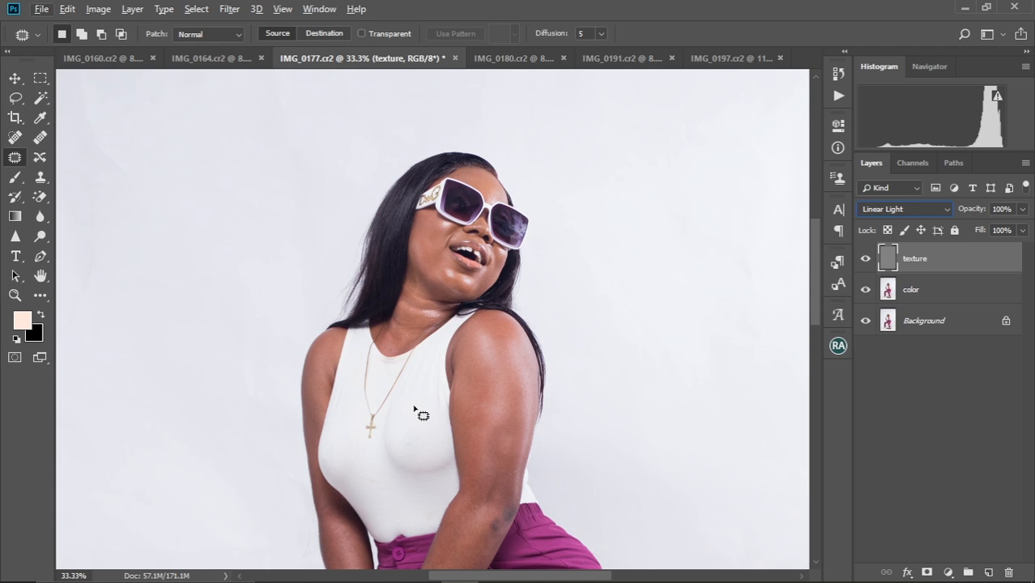
Step: Group the texture and color layers and rename the group fs
left_click(912, 289)
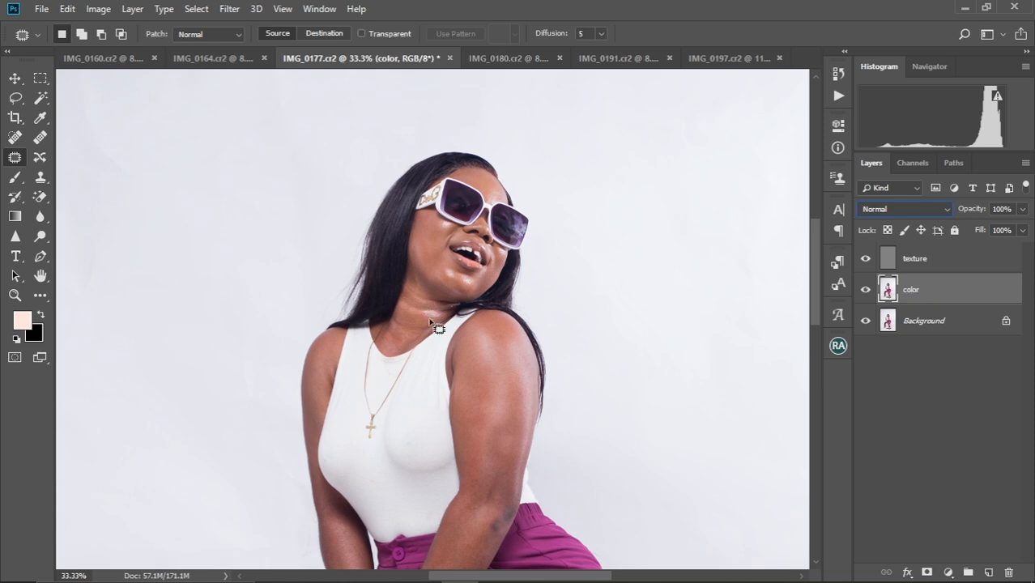
left_click(15, 78)
key("ctrl+0")
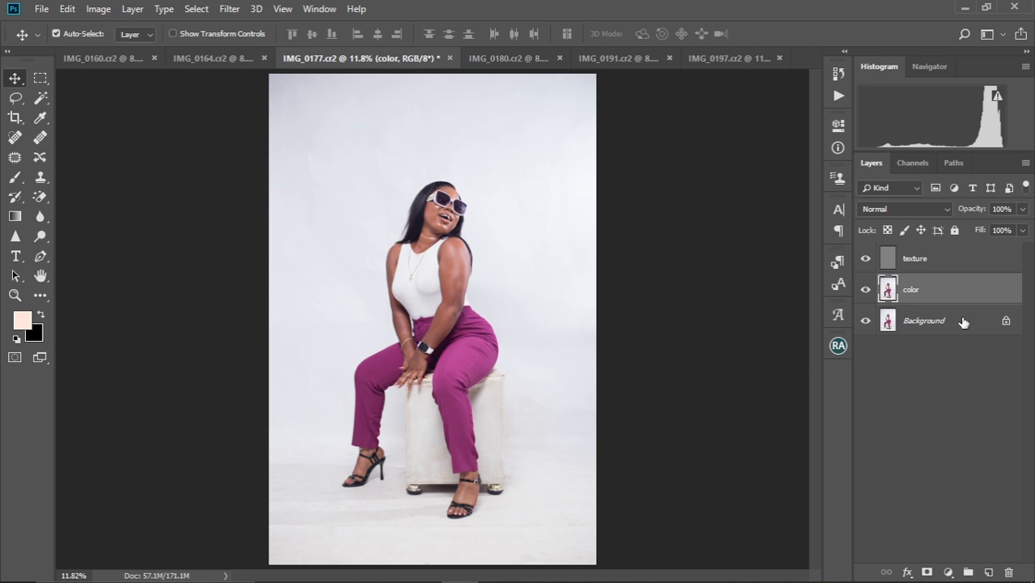
left_click(932, 268, "ctrl")
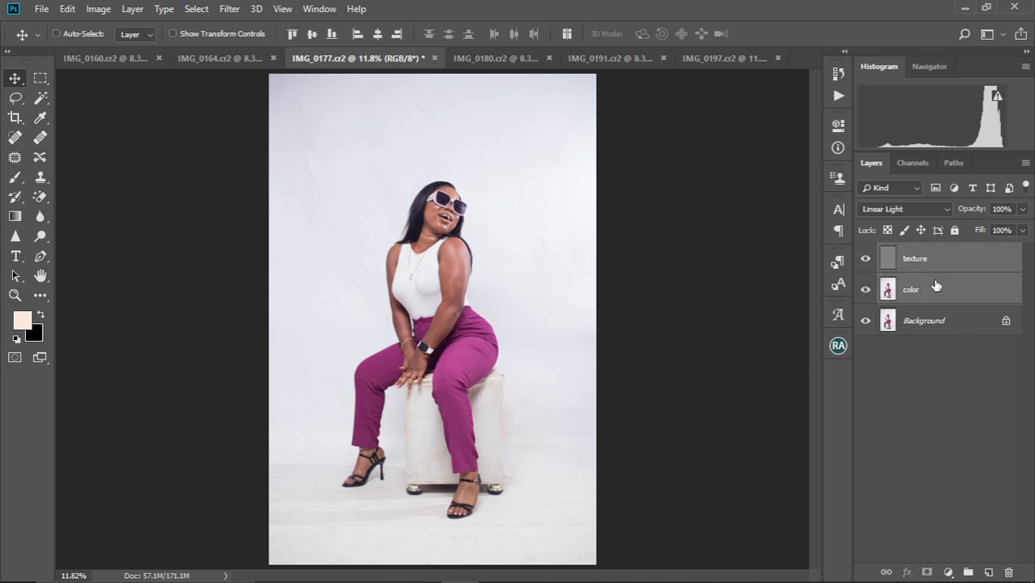
key("ctrl+g")
double_click(911, 254)
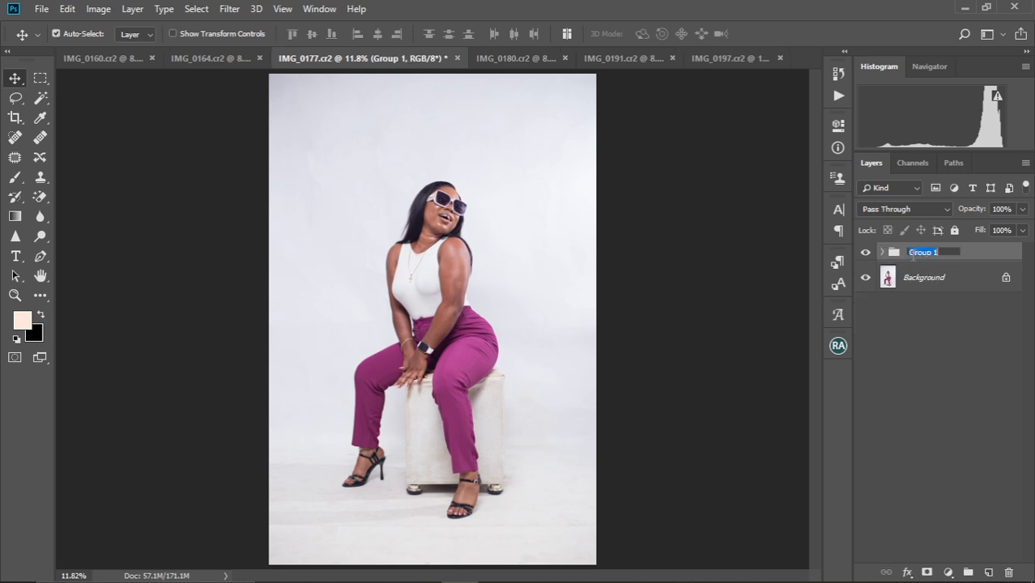
type("F")
key("Return")
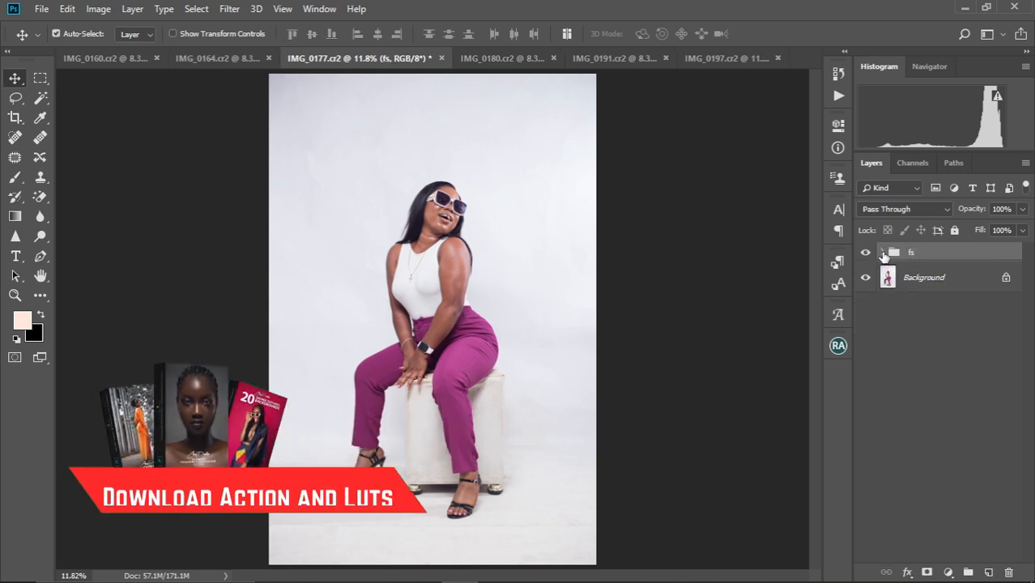
Step: Expand the fs group, select its color layer and activate the Mixer Brush tool
left_click(883, 253)
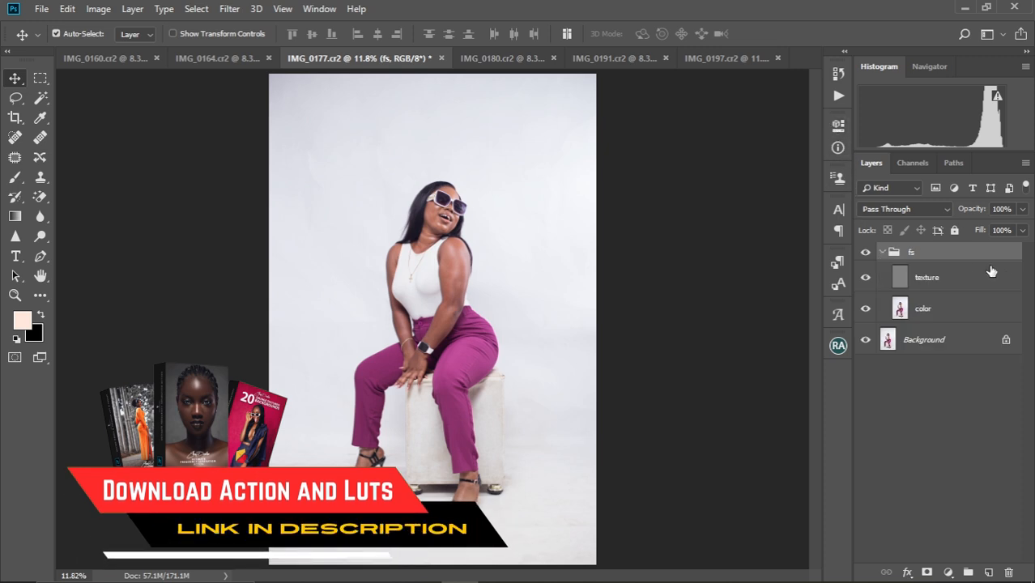
left_click(955, 316)
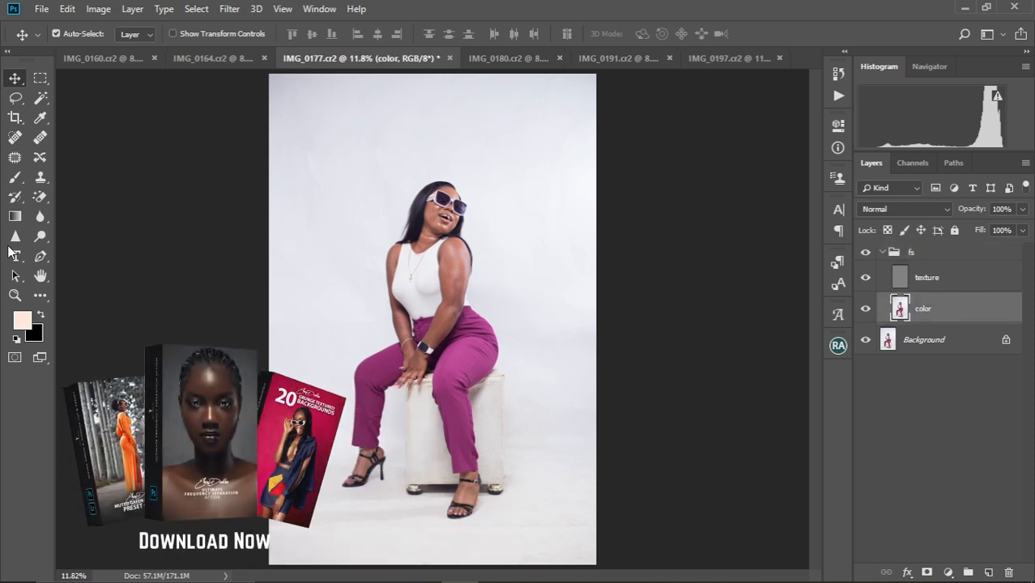
left_click(39, 296)
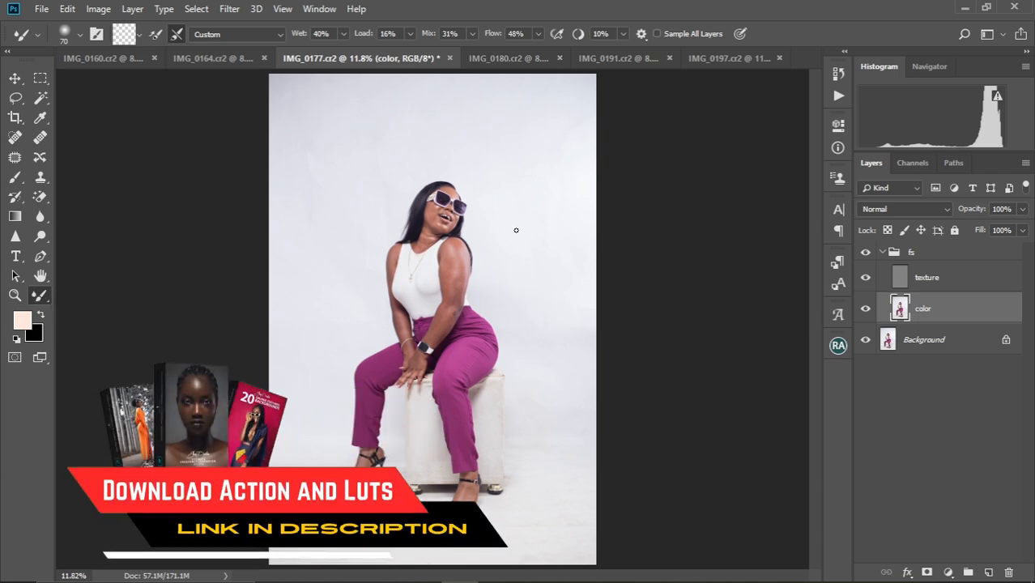
Step: Adjust the Mixer Brush size to 60 for blending the facial skin
scroll(440, 210, "up", 10)
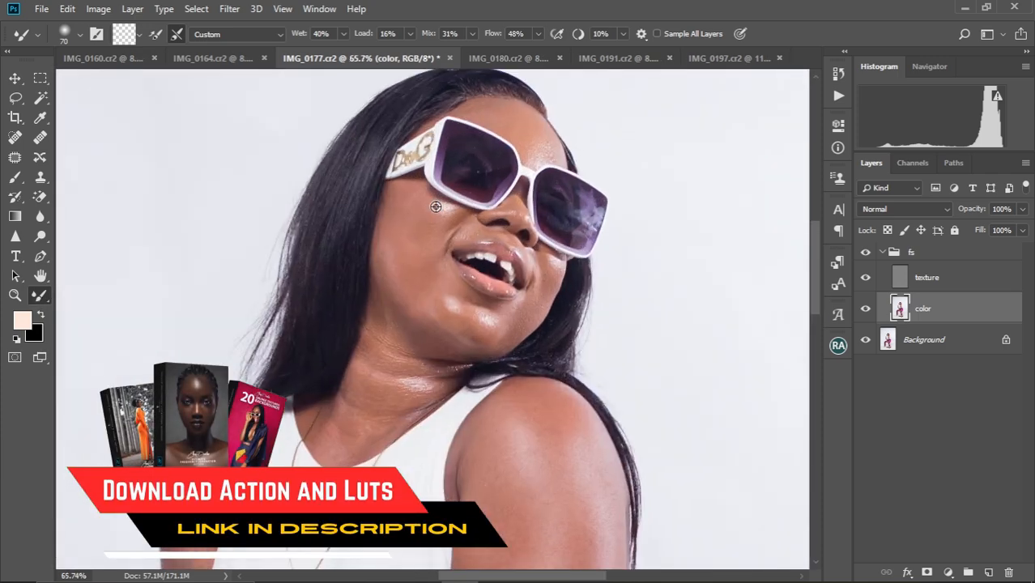
scroll(449, 311, "up", 2)
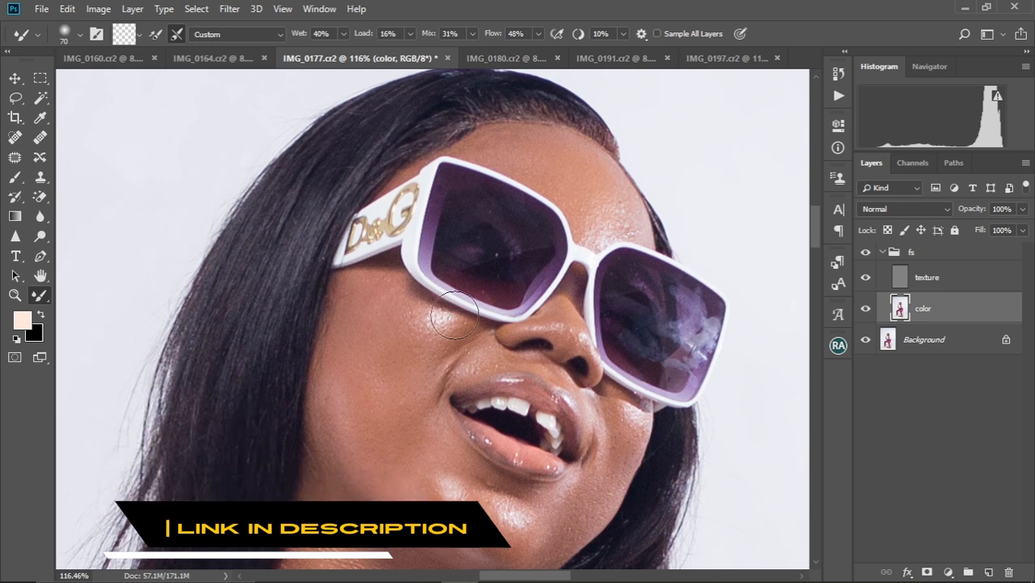
scroll(454, 315, "down", 2)
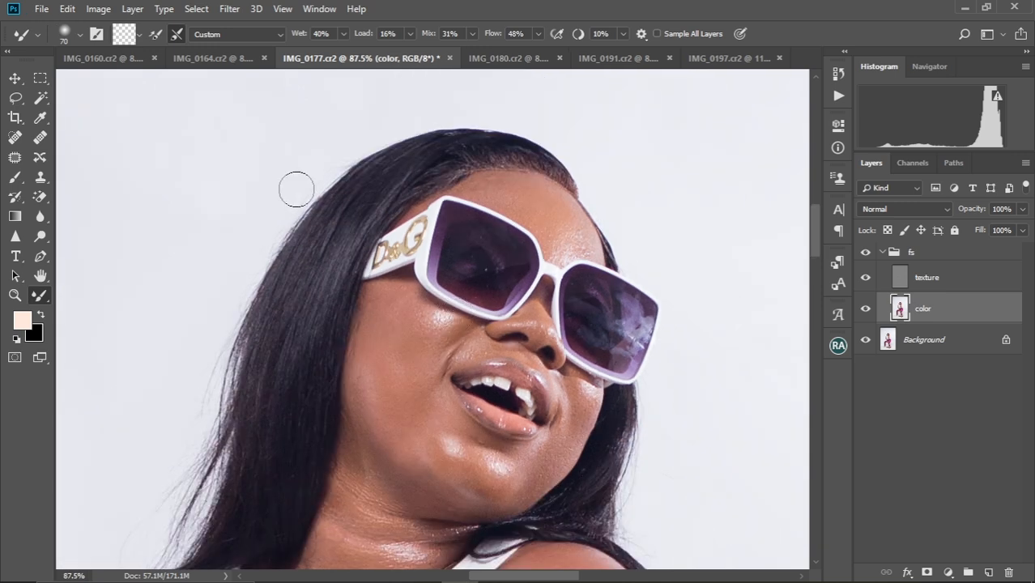
left_click_drag(400, 297, 348, 230)
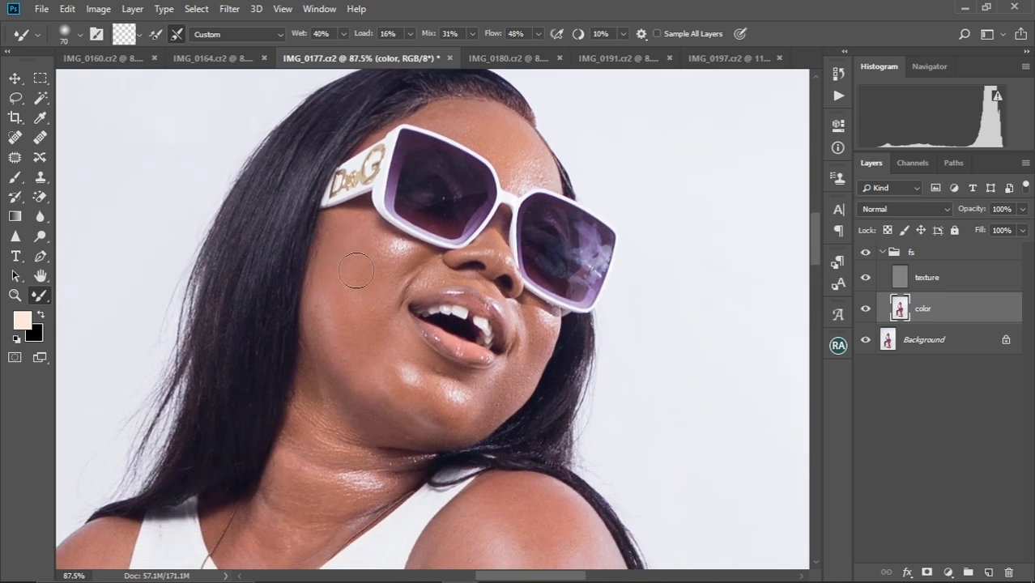
key("bracketright")
key("bracketright")
key("bracketleft")
key("bracketleft")
key("bracketleft")
Step: Clean the Mixer Brush and use the Custom blending settings
left_click(138, 34)
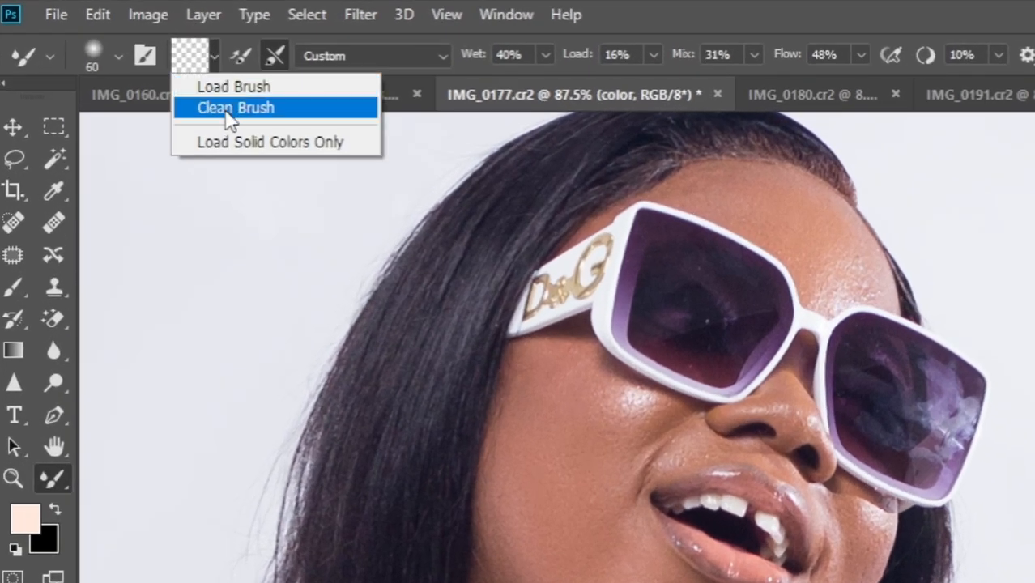
left_click(228, 112)
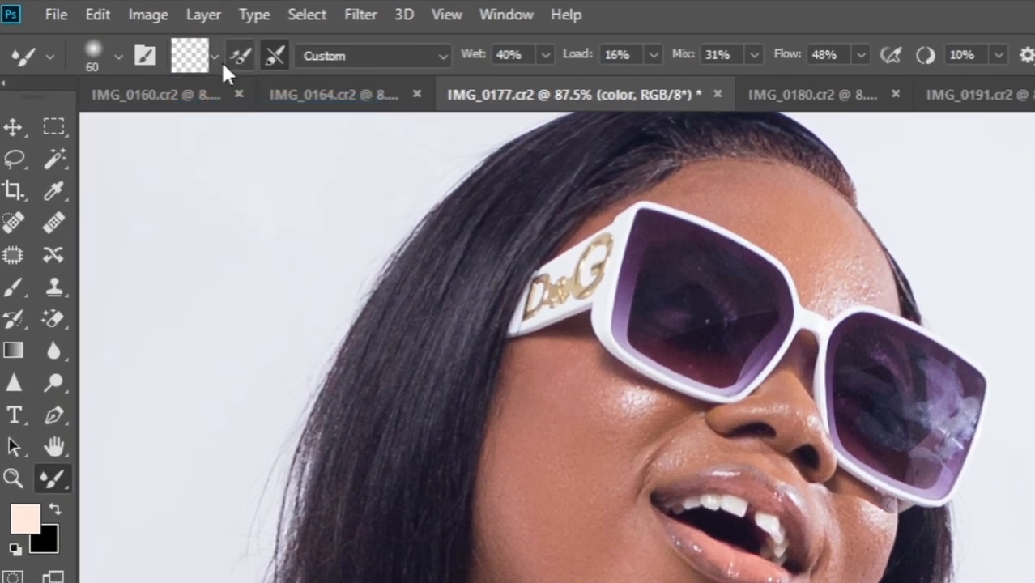
left_click(430, 58)
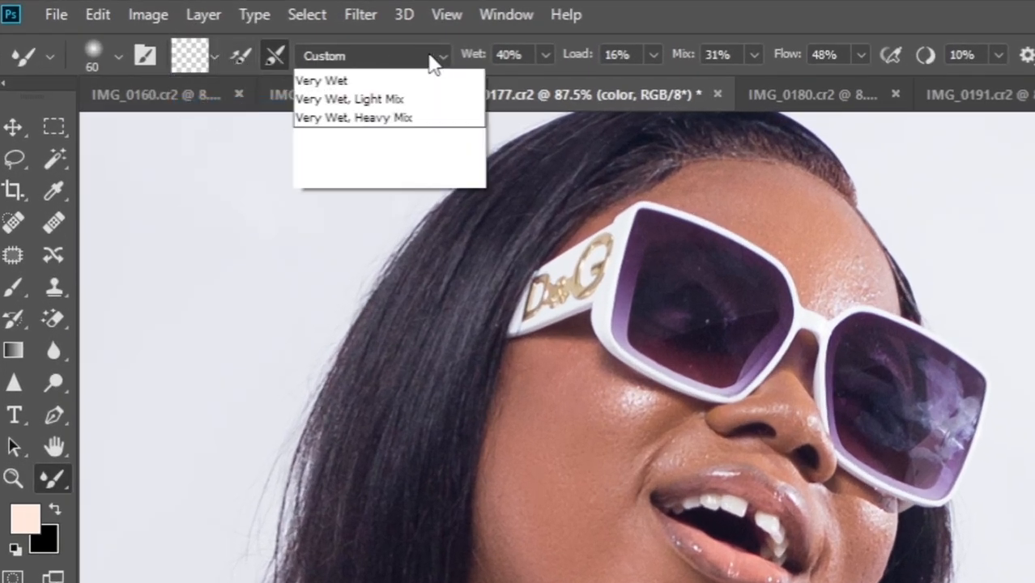
left_click(362, 82)
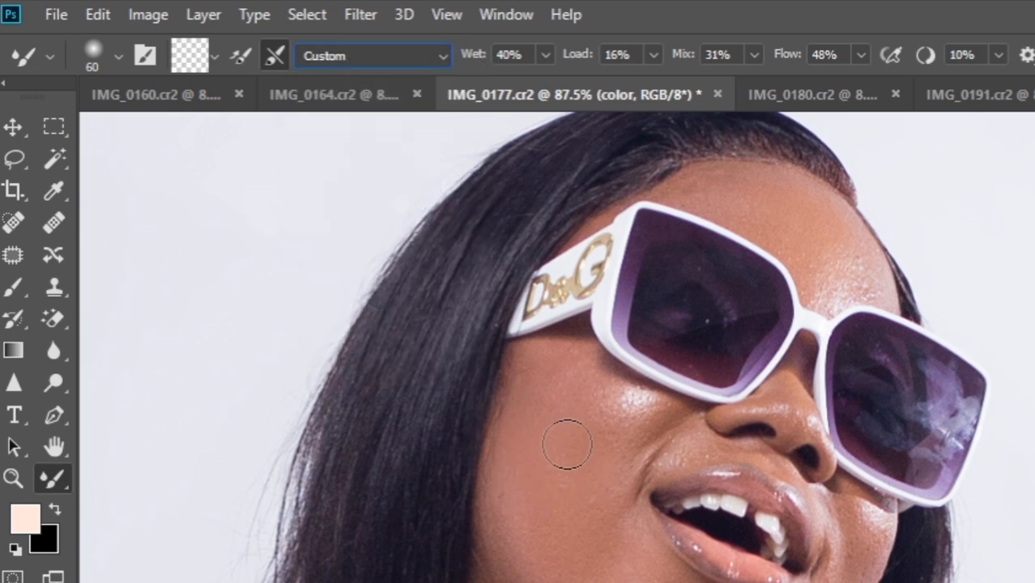
Step: Blend the skin tones on the cheeks and forehead of the color layer with the Mixer Brush at about size 70
left_click_drag(575, 448, 549, 492)
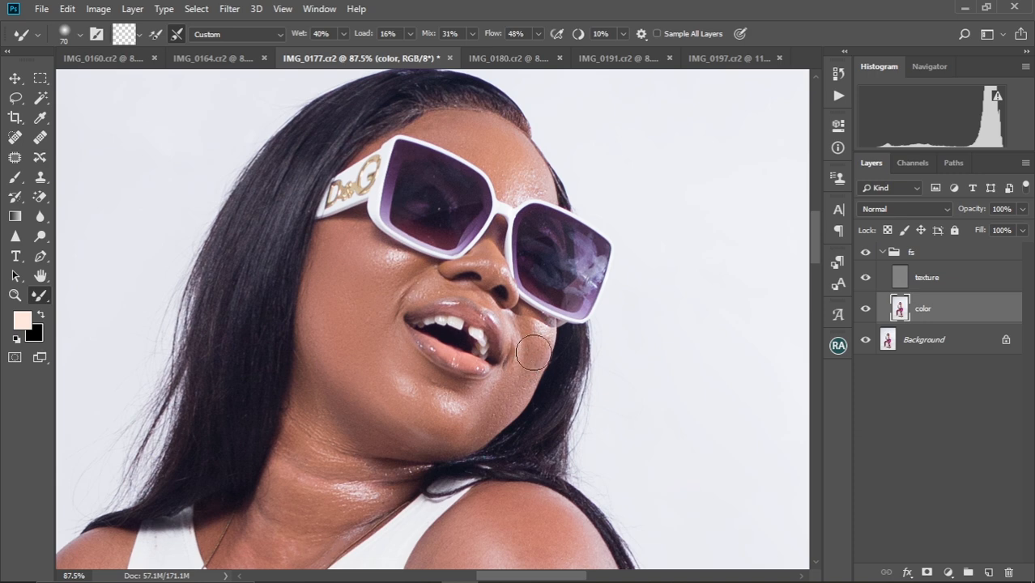
key("bracketleft")
key("bracketleft")
key("bracketleft")
key("bracketright")
key("bracketright")
key("bracketright")
key("bracketright")
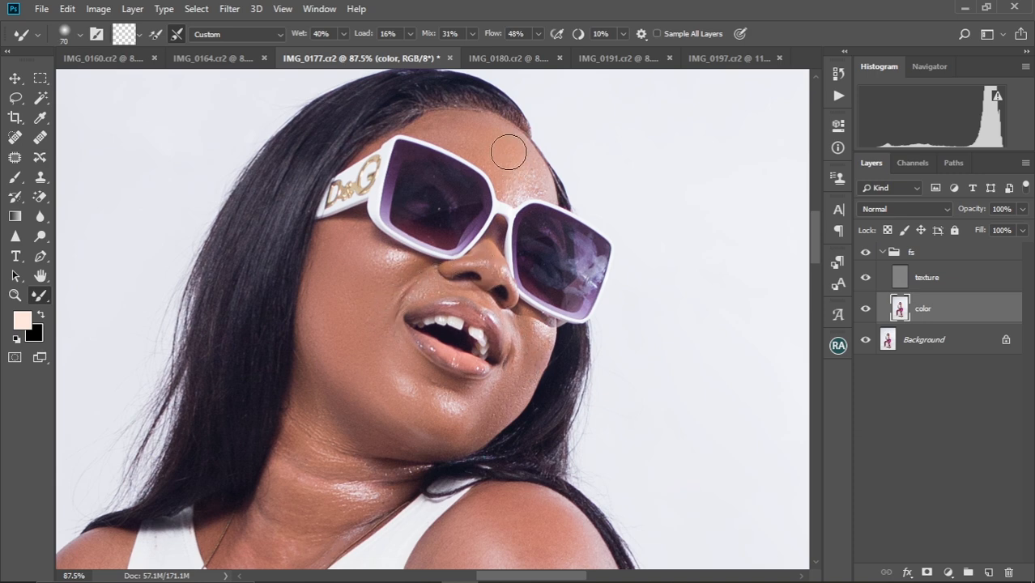
key("bracketleft")
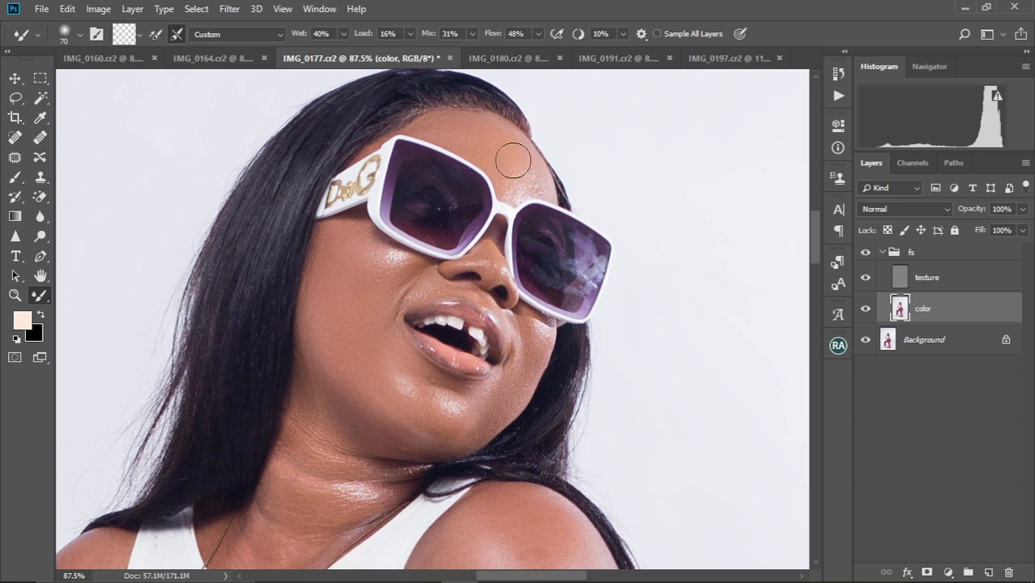
key("bracketright")
Step: Blend the skin tones along the jaw, chin and neck with the Mixer Brush, varying its size between about 90 and 125
scroll(410, 374, "down", 3)
key("bracketright")
key("bracketright")
key("bracketright")
key("bracketright")
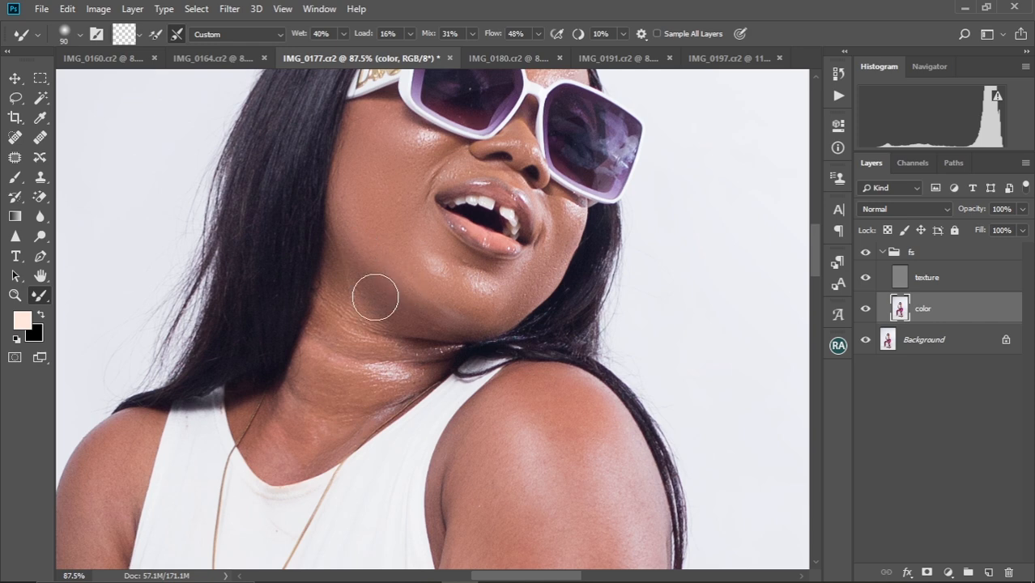
key("bracketleft")
key("bracketright")
key("bracketright")
key("bracketright")
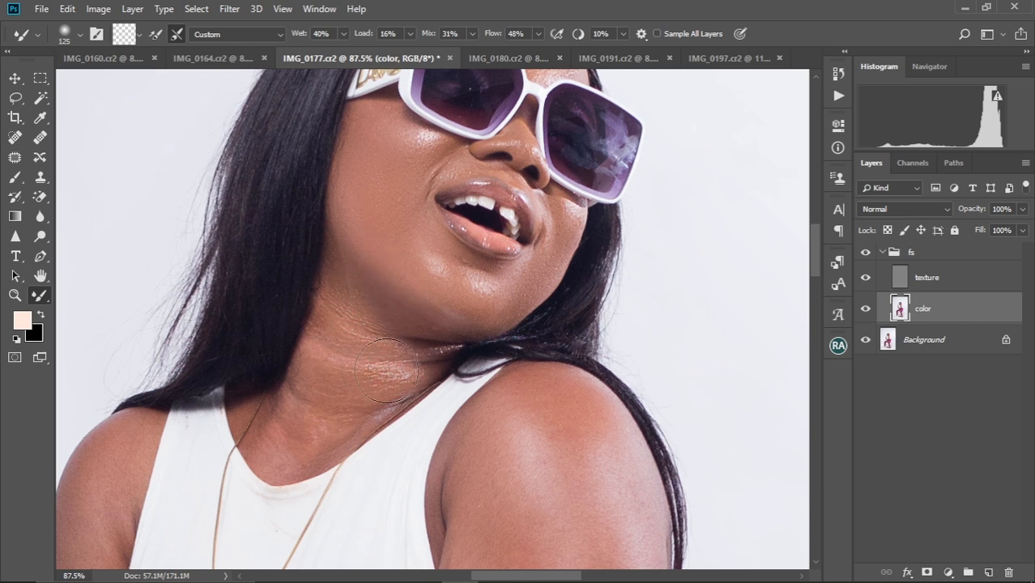
key("bracketleft")
key("bracketleft")
key("bracketleft")
key("bracketright")
key("bracketright")
Step: Smooth the patchy color on the shoulder and upper arm nearest the camera with Mixer Brush sizes from 100 to 175
mouse_move(397, 325)
left_mouse_down()
mouse_move(408, 214)
mouse_move(141, 278)
left_mouse_up()
key("bracketright")
key("bracketright")
key("bracketright")
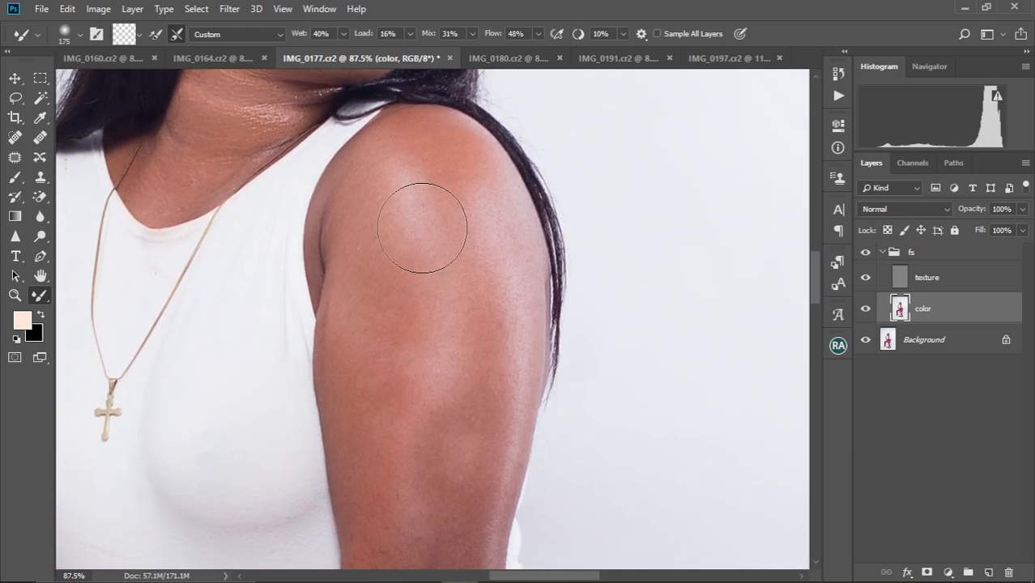
key("bracketleft")
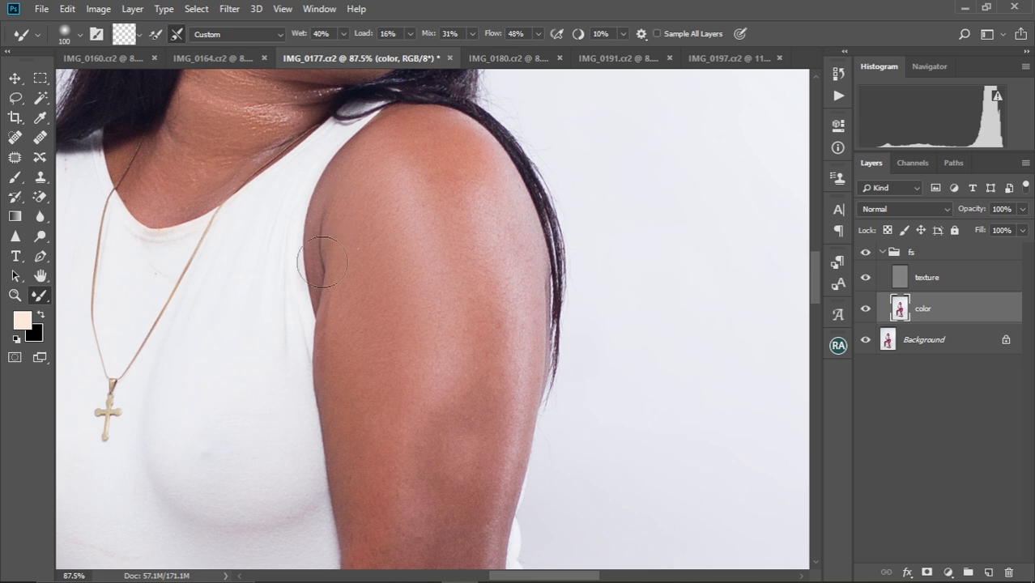
key("bracketleft")
key("bracketleft")
key("bracketleft")
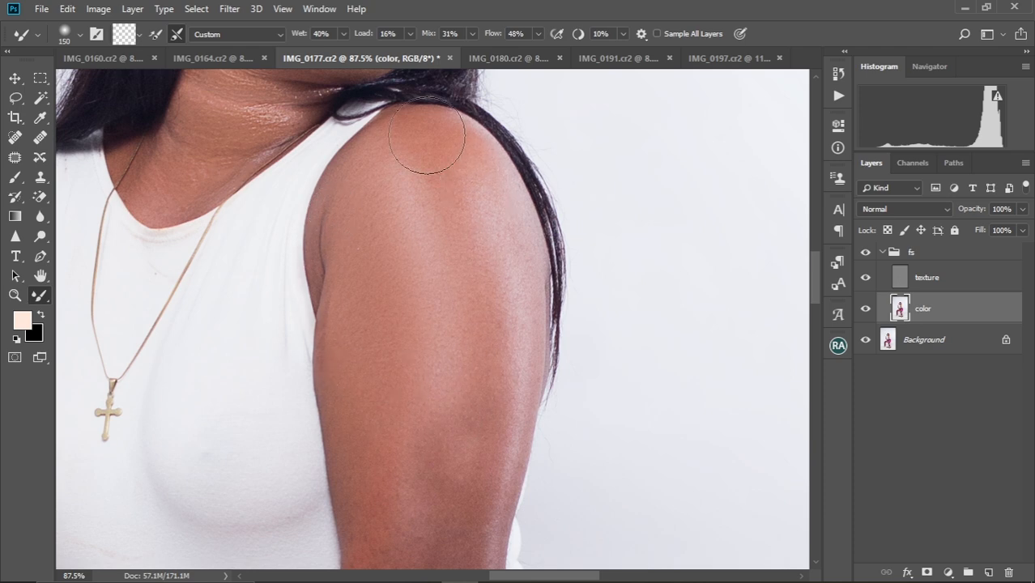
key("bracketright")
key("bracketright")
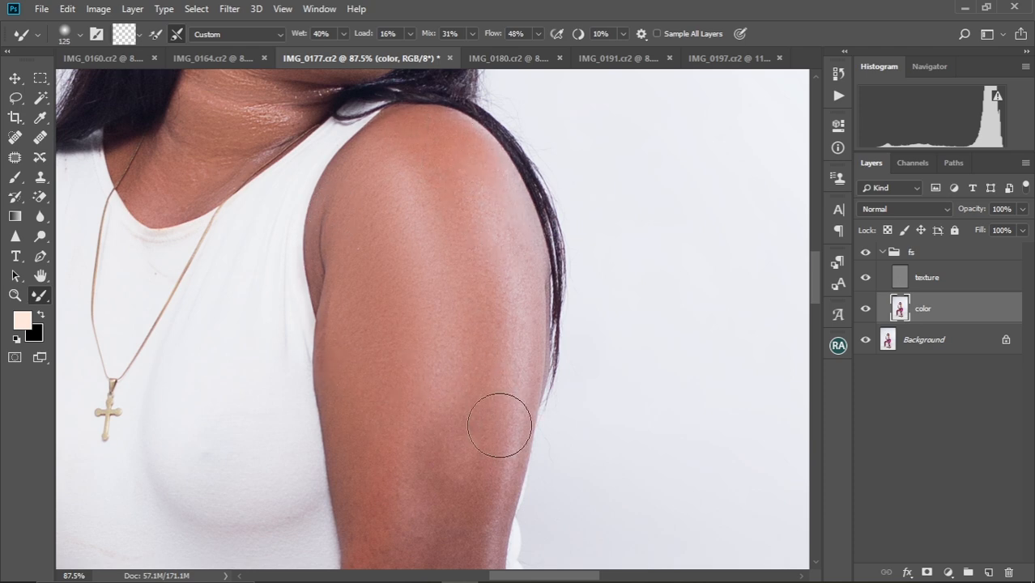
Step: Blend away the dark patches around the elbow and lower upper arm with the Mixer Brush at sizes 125 and 150
left_click_drag(498, 418, 488, 258)
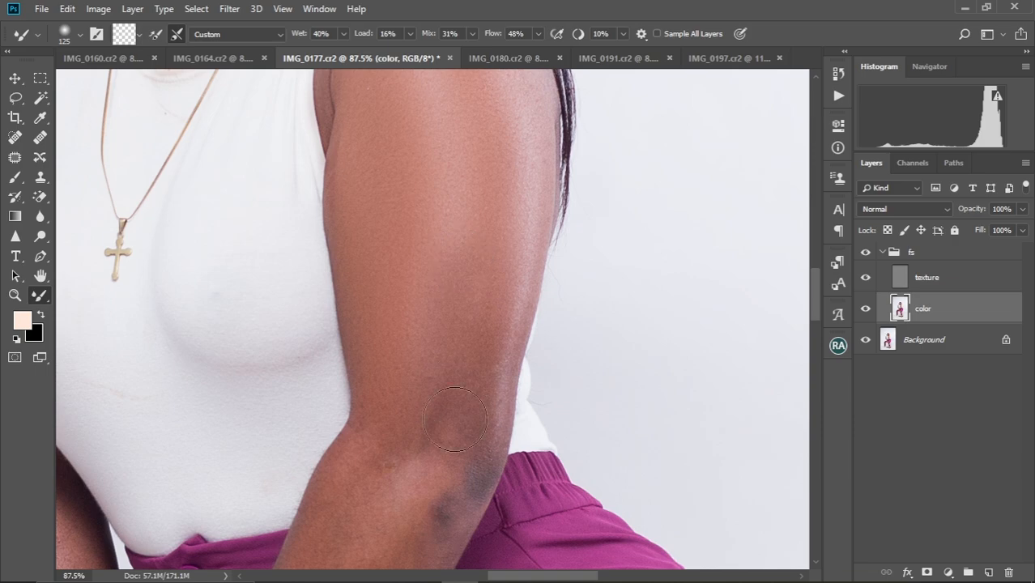
left_click_drag(411, 332, 472, 124)
mouse_move(459, 312)
left_mouse_down()
mouse_move(492, 328)
mouse_move(448, 349)
left_mouse_up()
key("bracketright")
left_click_drag(503, 187, 434, 379)
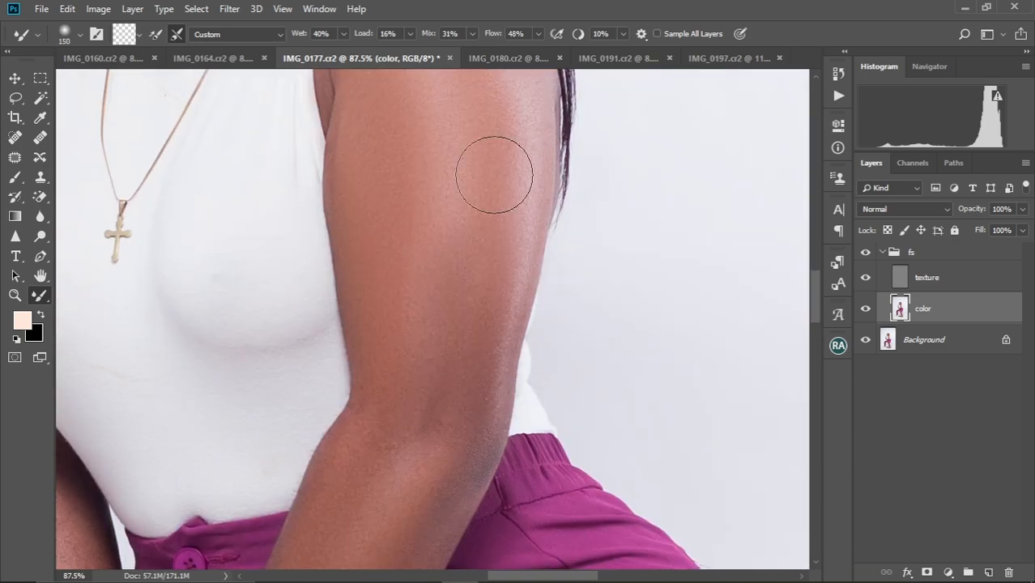
left_click_drag(492, 176, 472, 319)
left_click_drag(463, 200, 481, 288)
Step: Blend the top of the shoulder and the inner edge of the upper arm with a smaller Mixer Brush of size 80 to 70
key("bracketleft")
key("bracketleft")
key("bracketleft")
key("bracketleft")
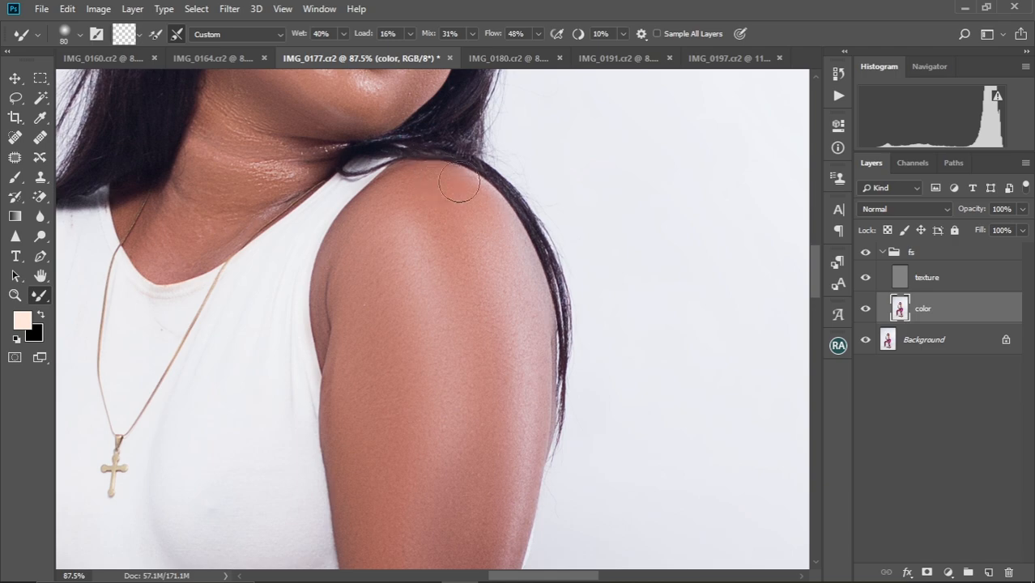
left_click_drag(385, 352, 428, 168)
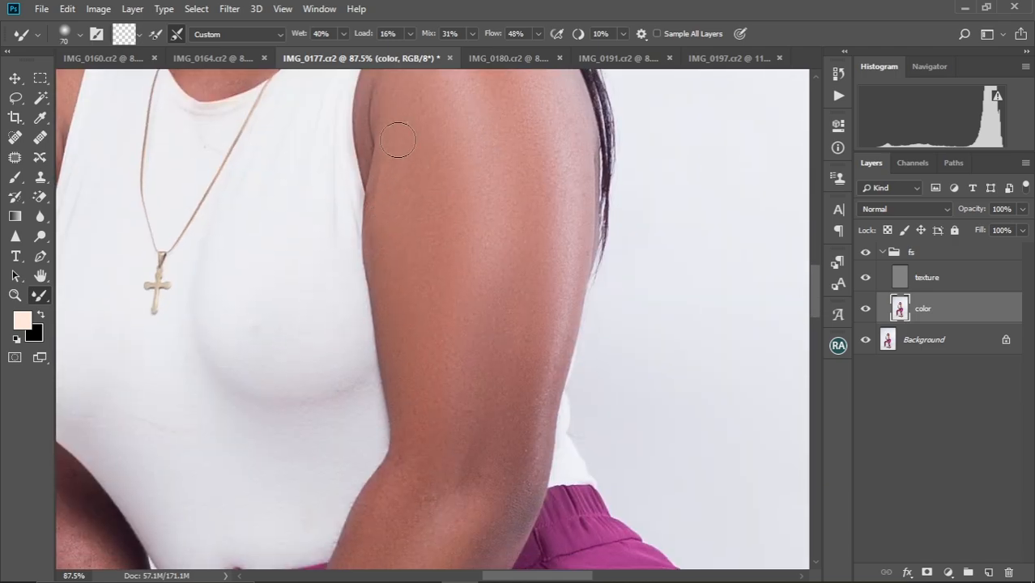
left_click_drag(439, 321, 456, 97)
left_click_drag(387, 500, 453, 227)
Step: Smooth the skin tones from the elbow down the forearm to the watch with a larger Mixer Brush
key("bracketright")
key("bracketright")
key("bracketright")
mouse_move(487, 162)
left_mouse_down()
mouse_move(434, 243)
mouse_move(435, 288)
left_mouse_up()
left_click_drag(390, 356, 486, 175)
left_click_drag(326, 370, 391, 279)
Step: Blend the skin on the back of the hand and the fingers, reducing the Mixer Brush from size 80 to 45
key("bracketleft")
key("bracketleft")
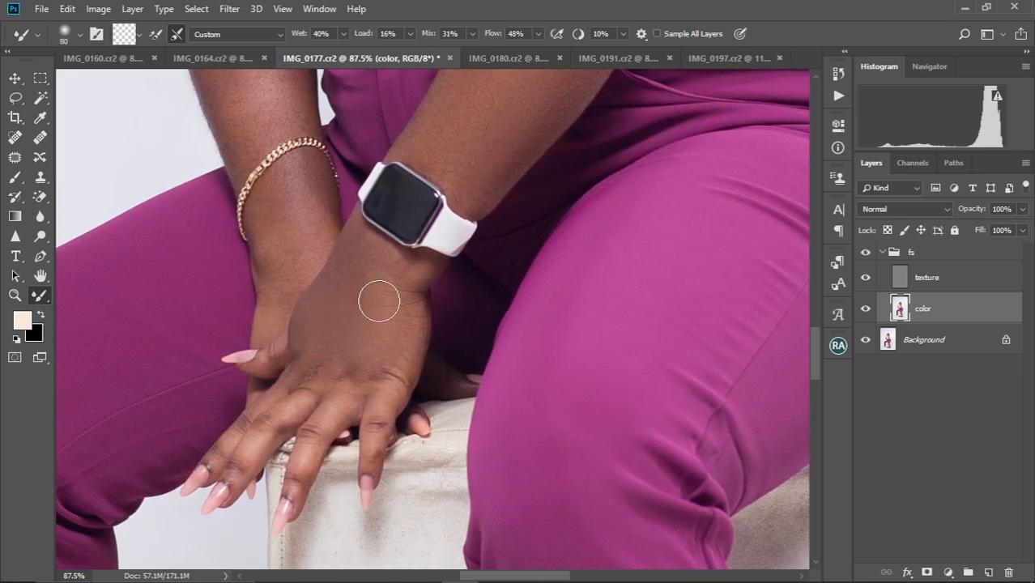
key("bracketleft")
key("bracketleft")
key("bracketleft")
key("bracketleft")
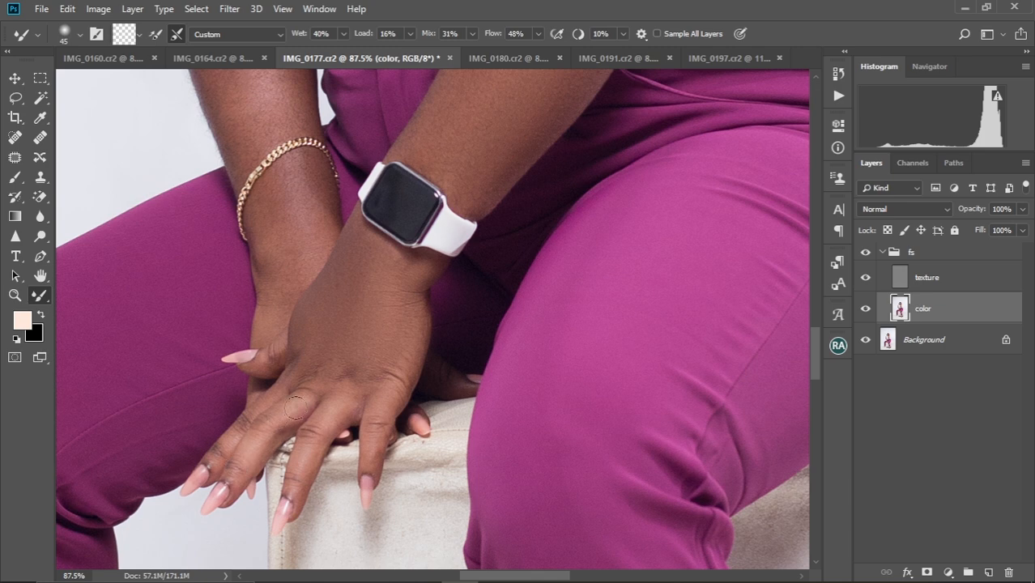
key("bracketright")
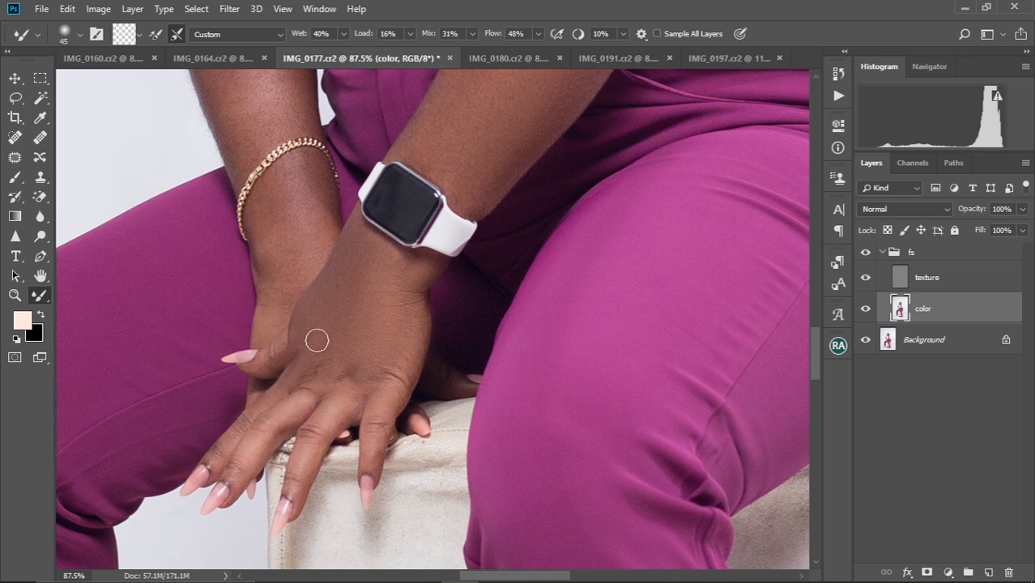
Step: Smooth the skin tones of the arm with the bracelet, from wrist up to shoulder, using the Mixer Brush at sizes 70 and 90
scroll(394, 387, "up", 3)
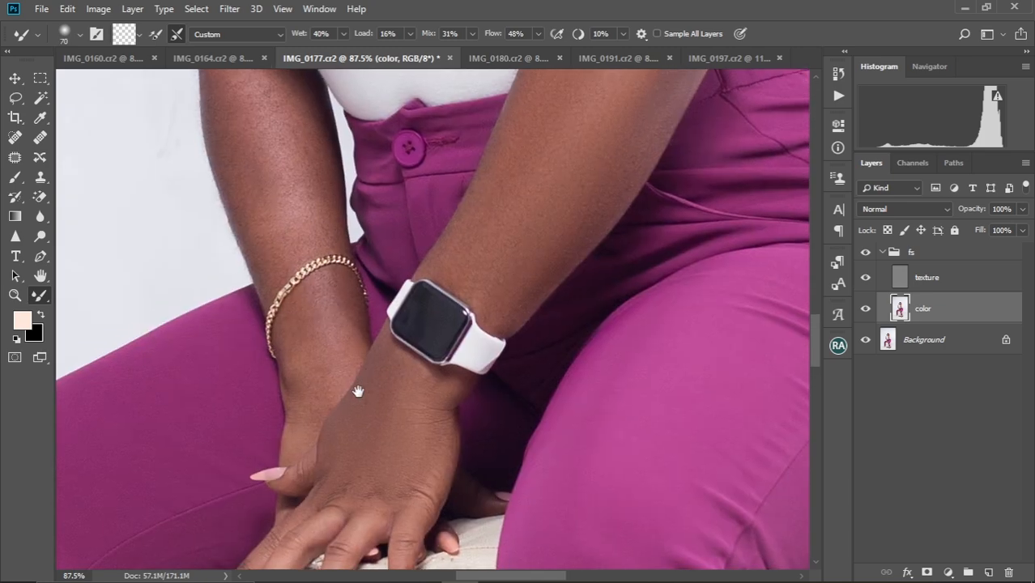
scroll(300, 293, "up", 3)
key("bracketright")
key("bracketright")
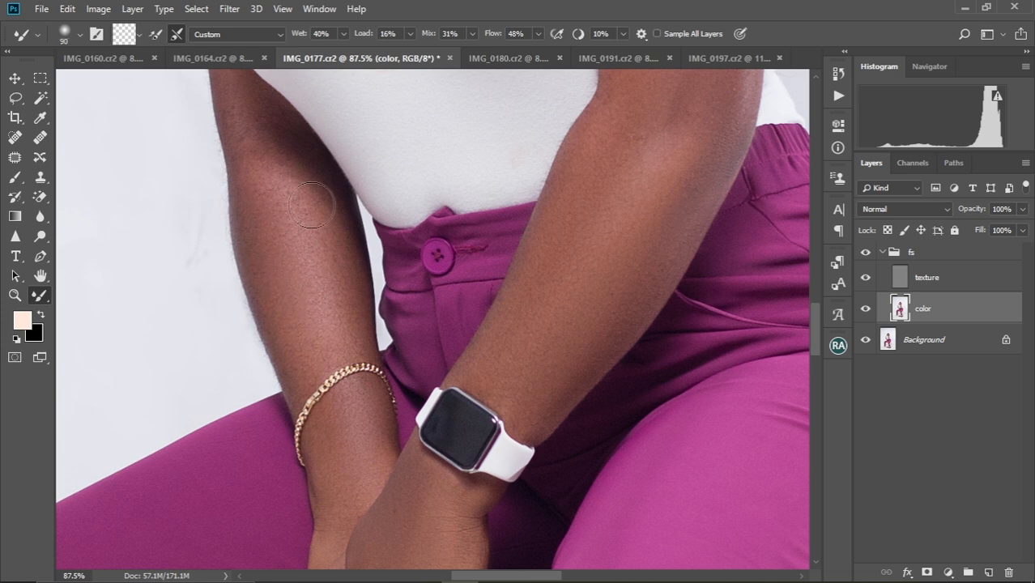
scroll(273, 266, "up", 3)
scroll(321, 265, "up", 5)
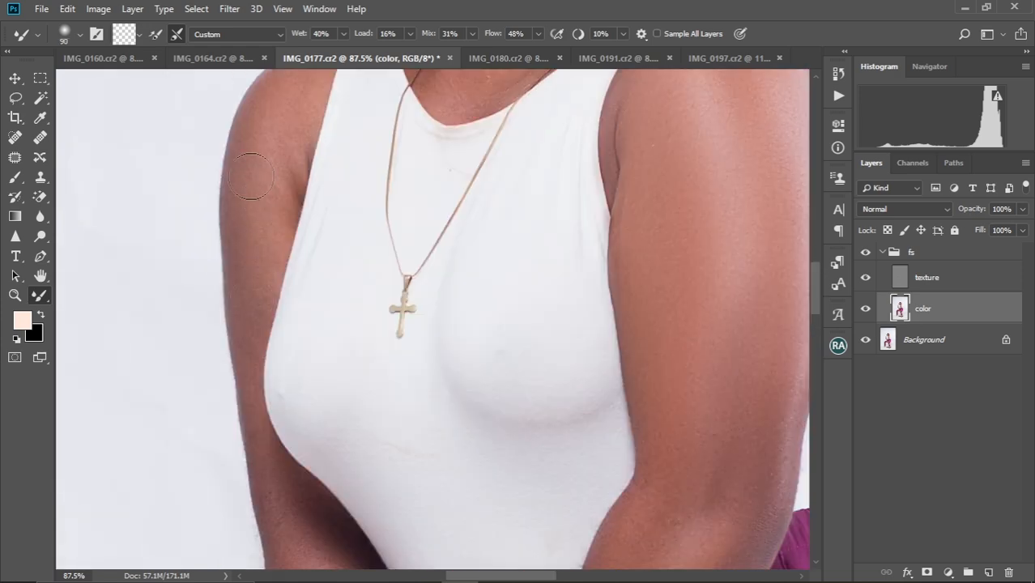
scroll(270, 222, "up", 2)
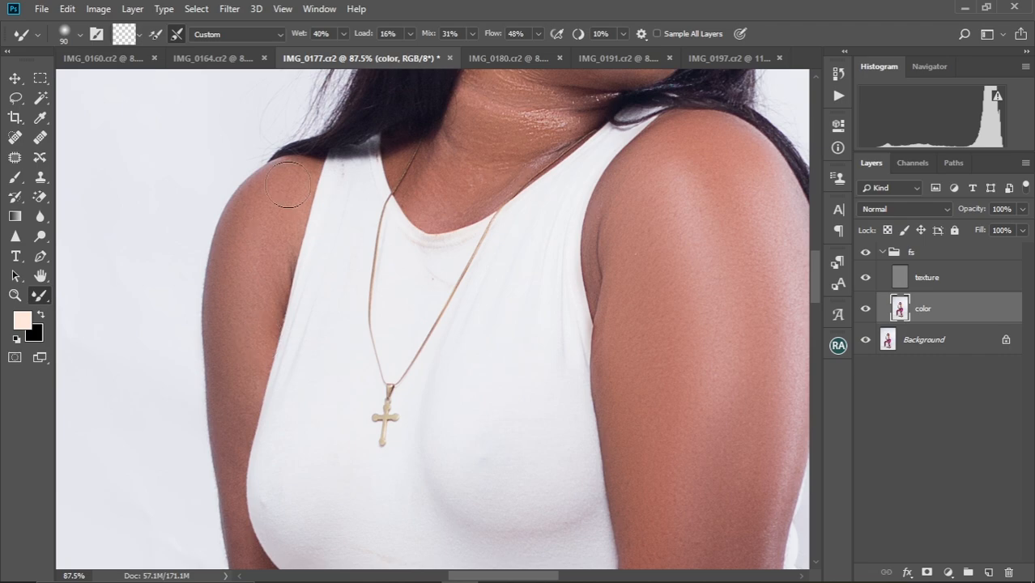
scroll(363, 158, "down", 10)
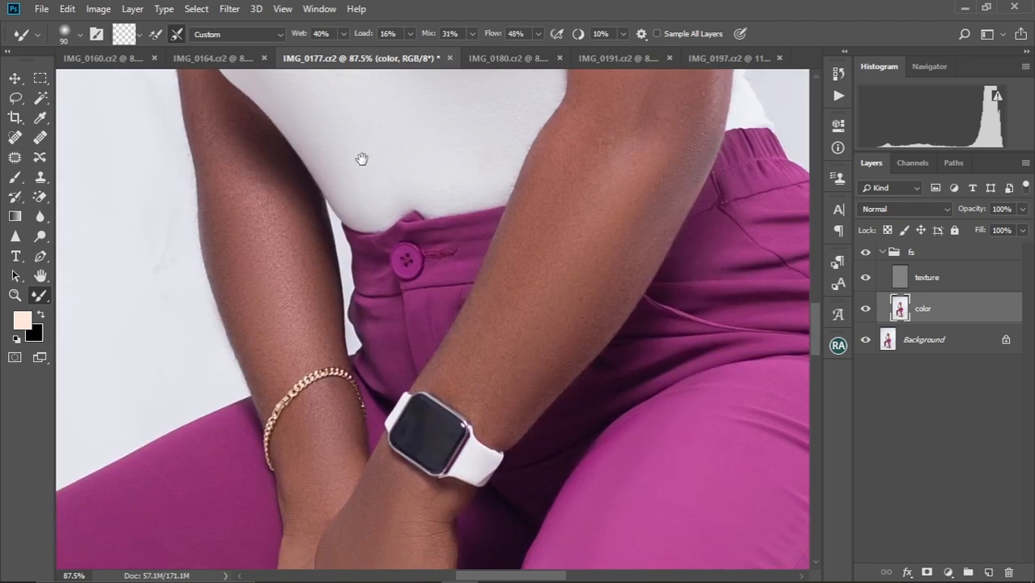
scroll(566, 240, "up", 3)
Step: Examine the whole portrait and compare the upper body with and without the retouching in the fs group
scroll(481, 322, "down", 8)
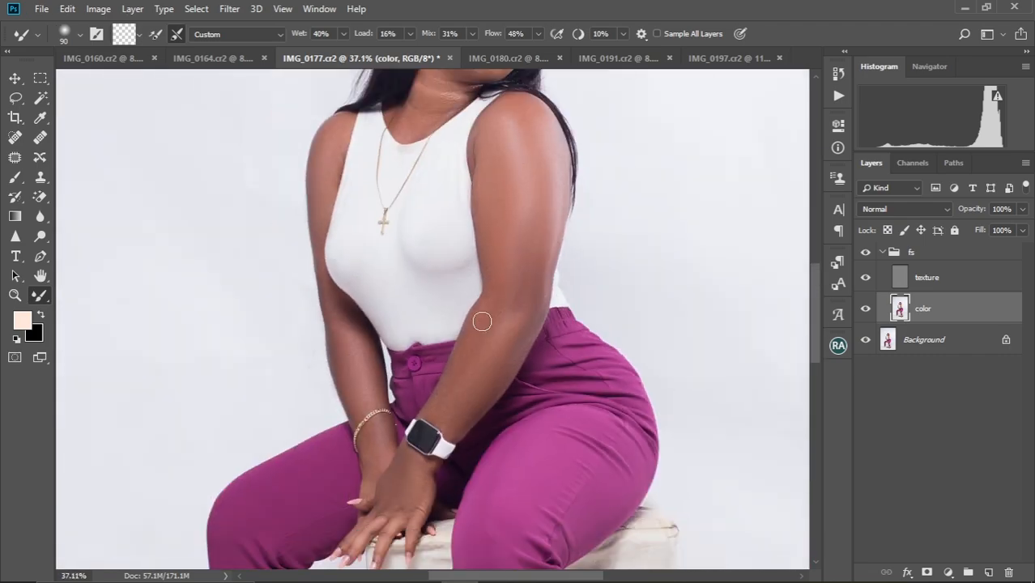
scroll(482, 324, "down", 1)
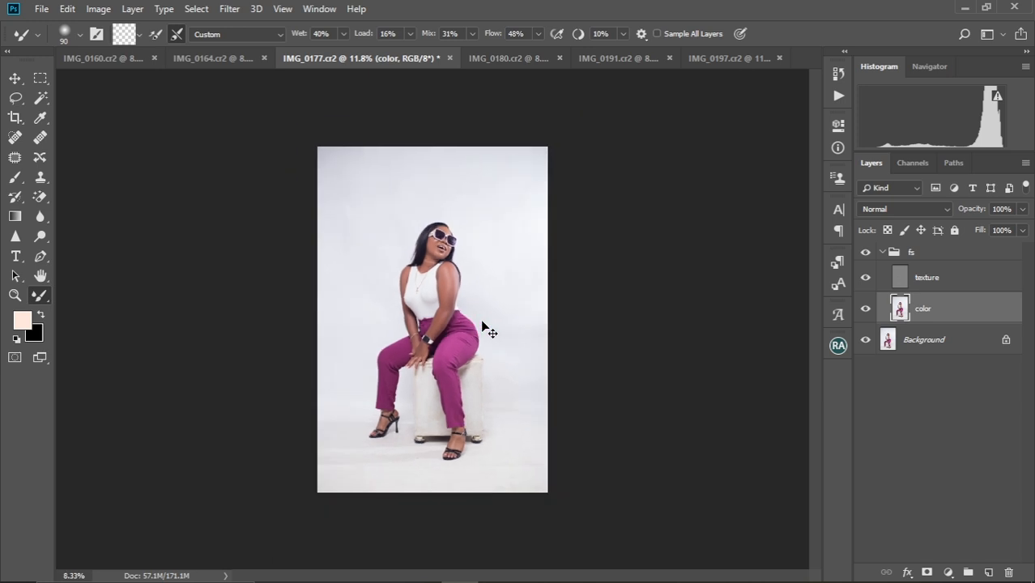
scroll(482, 324, "up", 4)
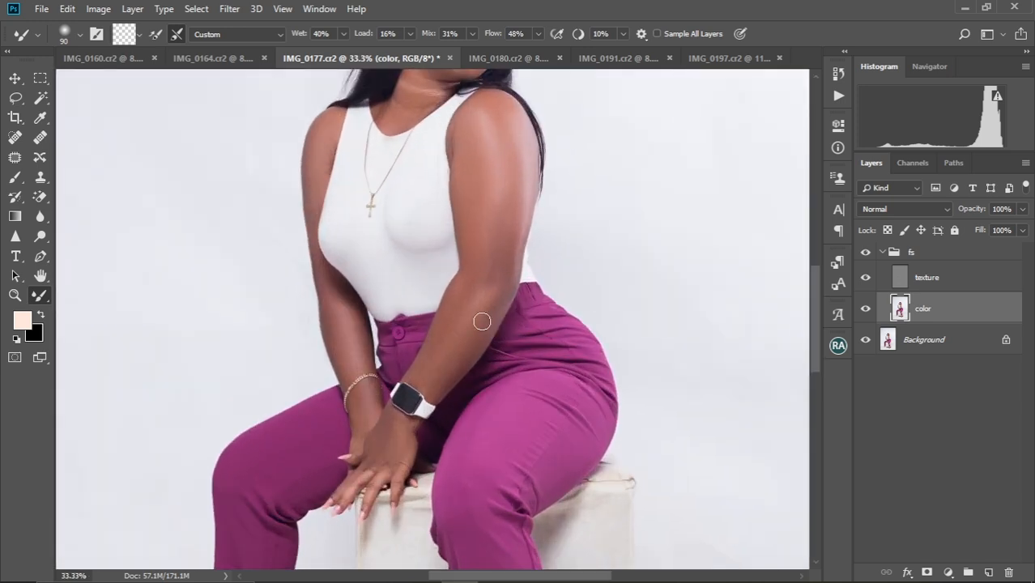
scroll(482, 321, "up", 4)
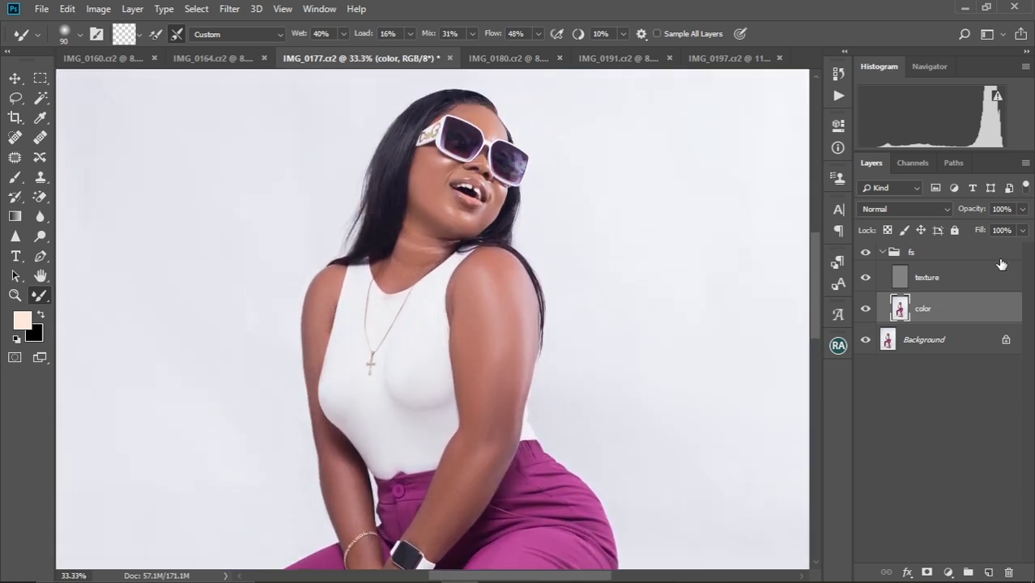
left_click(865, 253)
scroll(406, 326, "up", 3)
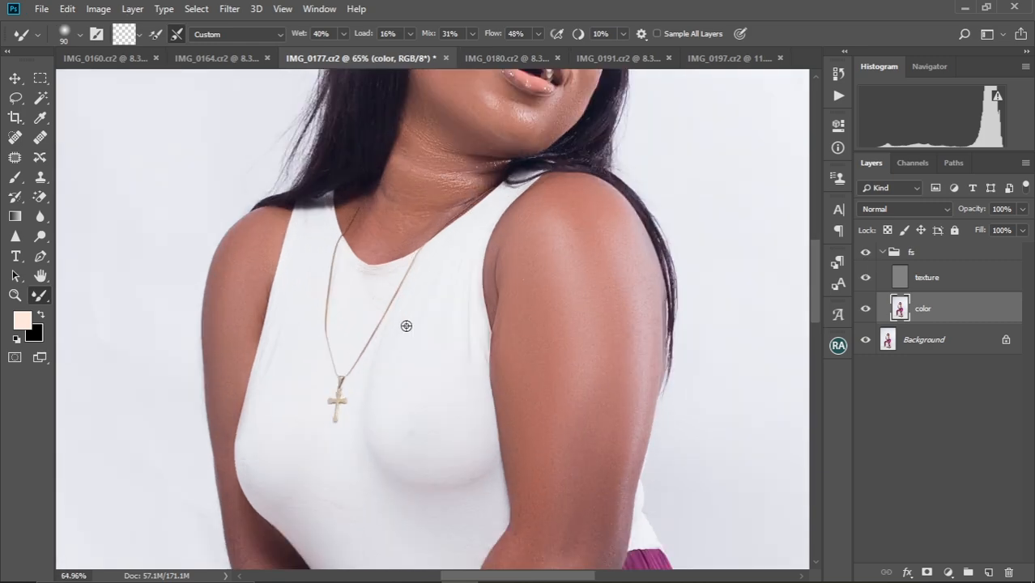
Step: Blend the dark marks on the upper surface of the rear foot with the Mixer Brush at sizes 70 and 60
scroll(445, 357, "down", 5)
left_click_drag(474, 563, 606, 258)
left_click_drag(306, 470, 351, 275)
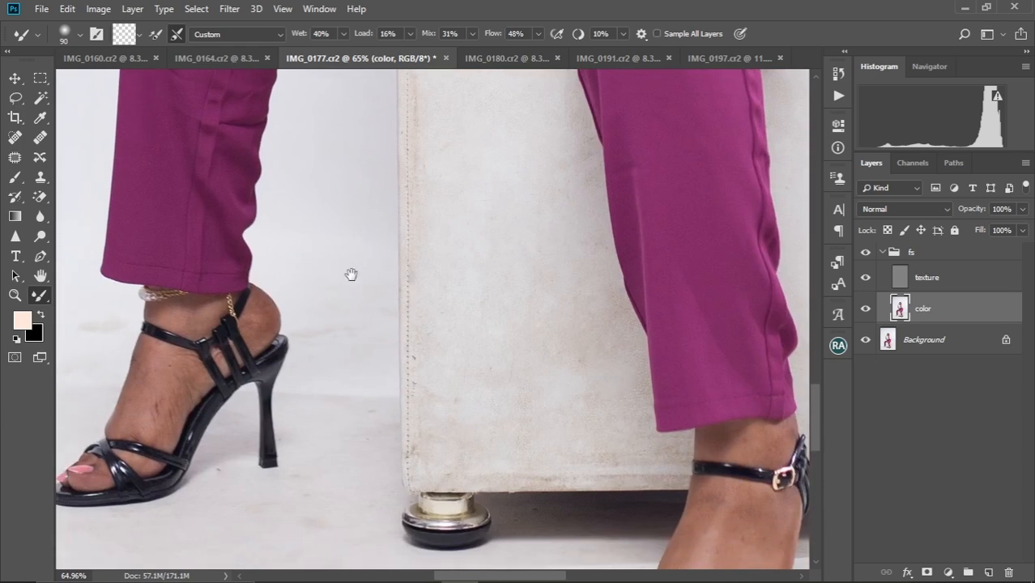
left_click_drag(247, 391, 352, 362)
scroll(298, 375, "up", 5)
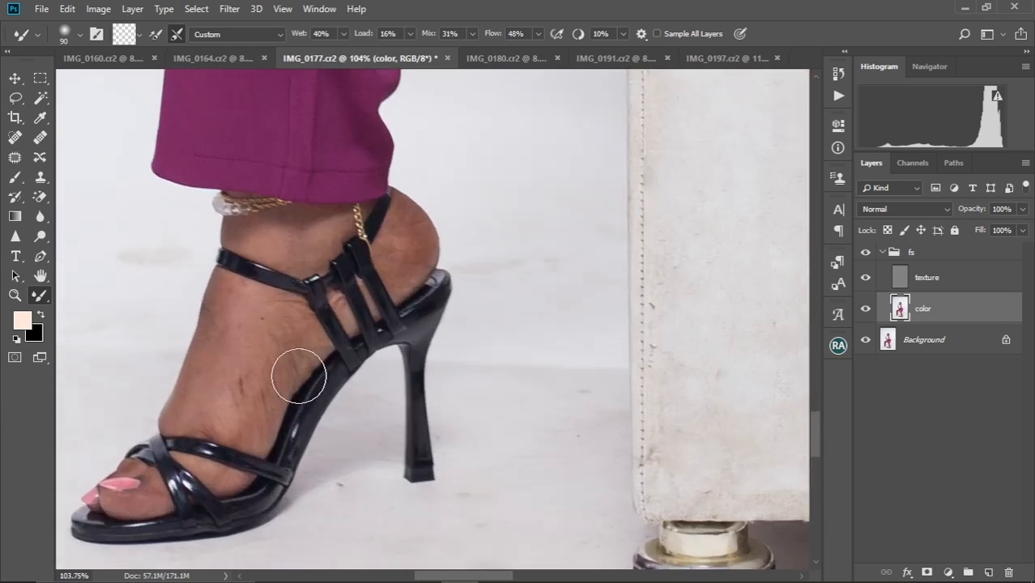
left_click_drag(216, 249, 264, 145)
key("bracketleft")
key("bracketleft")
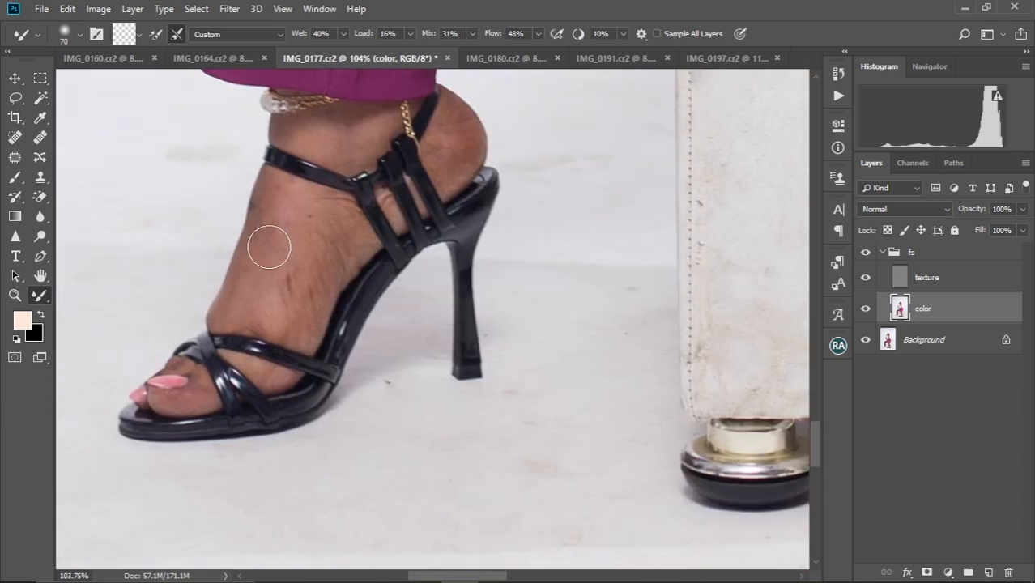
key("bracketleft")
key("bracketleft")
key("bracketleft")
left_click_drag(305, 143, 297, 240)
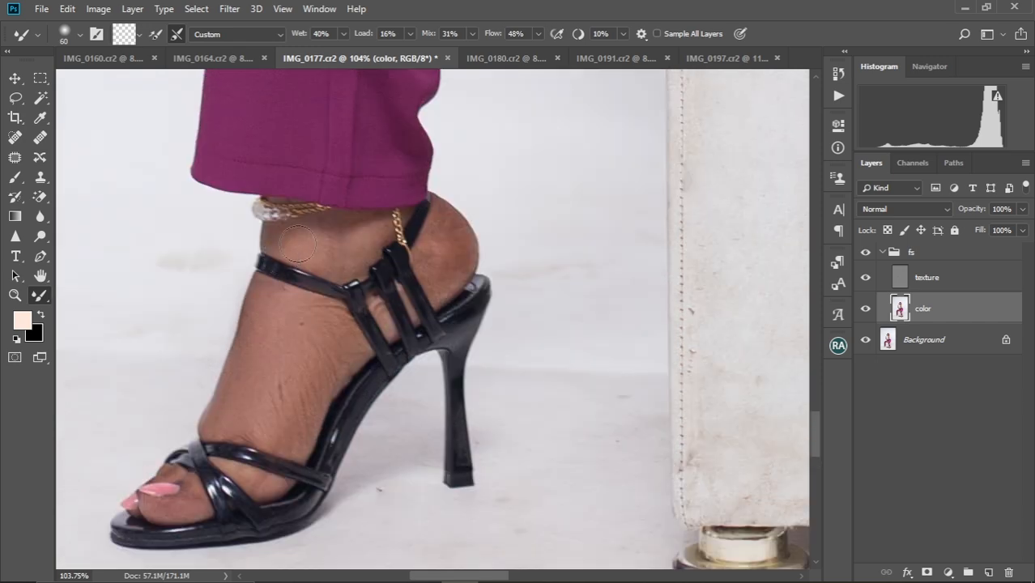
Step: Even out the remaining skin of the rear foot and blend its toes, reducing the Mixer Brush from size 70 to 35
key("bracketleft")
key("bracketleft")
key("bracketleft")
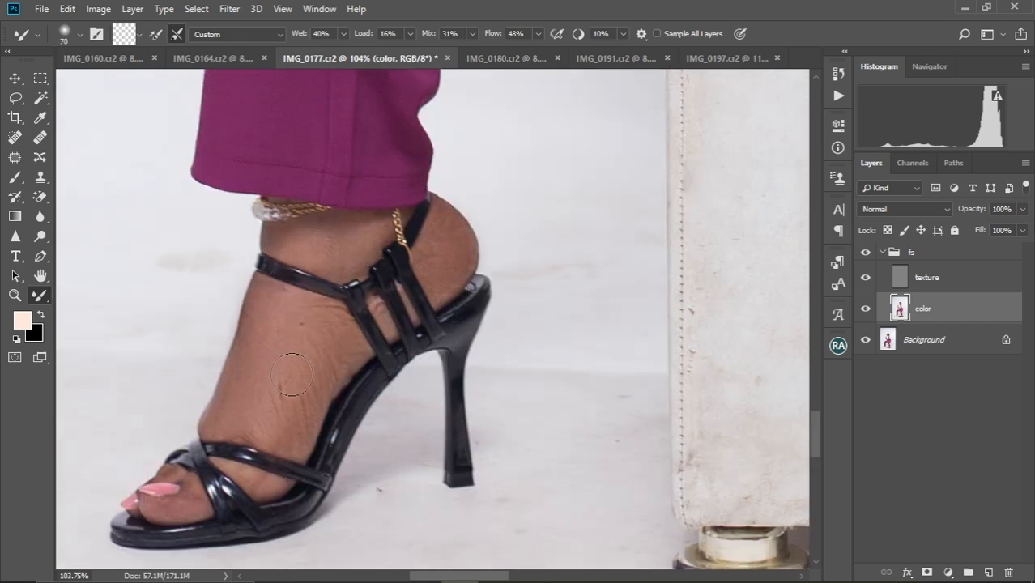
key("bracketleft")
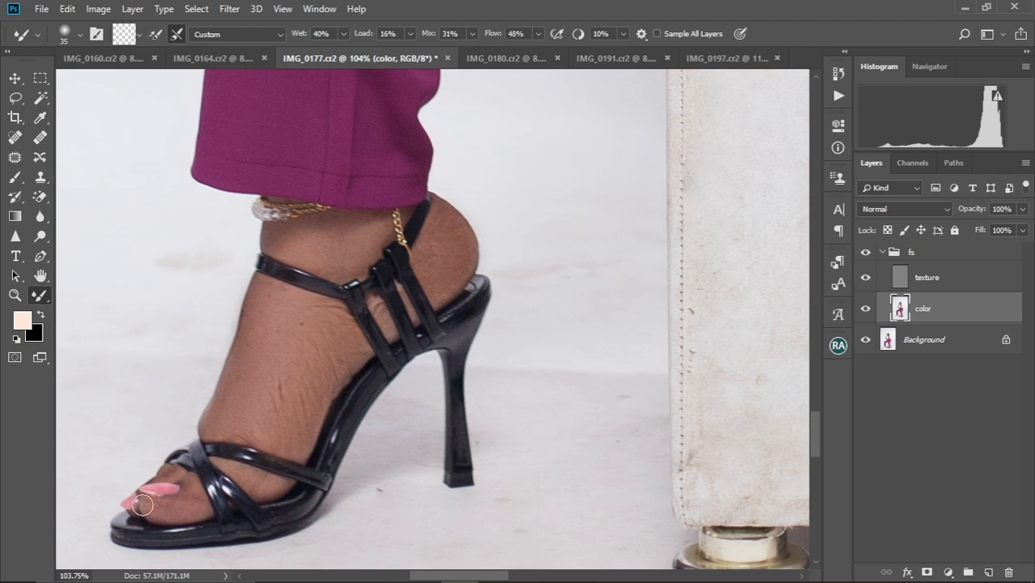
key("bracketright")
key("bracketright")
Step: Smooth the skin tones of the foot in front of the seat with the Mixer Brush at sizes 70 and 45
scroll(325, 348, "down", 6)
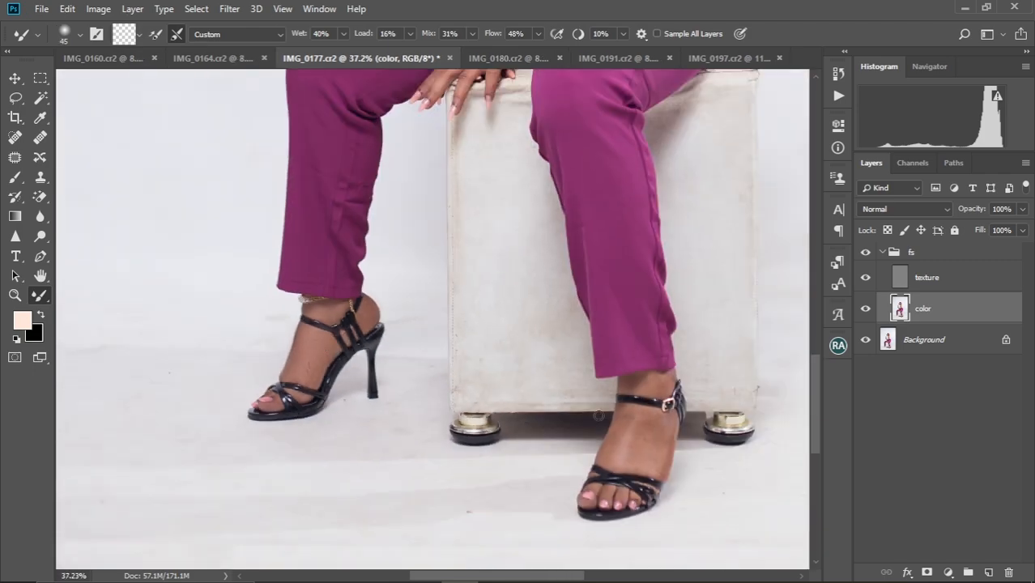
left_click_drag(614, 412, 483, 332)
scroll(484, 331, "up", 5)
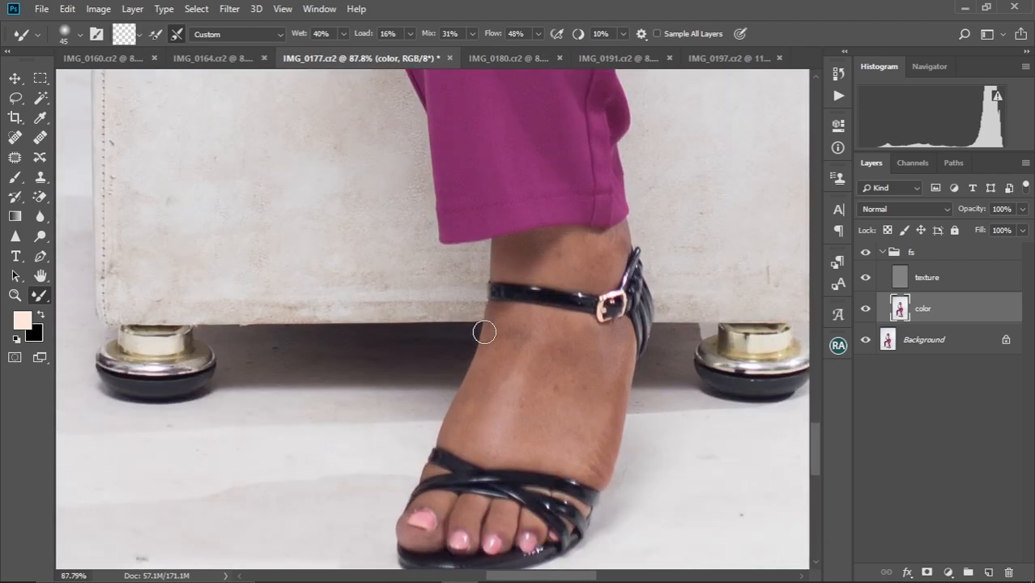
left_click_drag(349, 220, 256, 95)
key("bracketright")
key("bracketright")
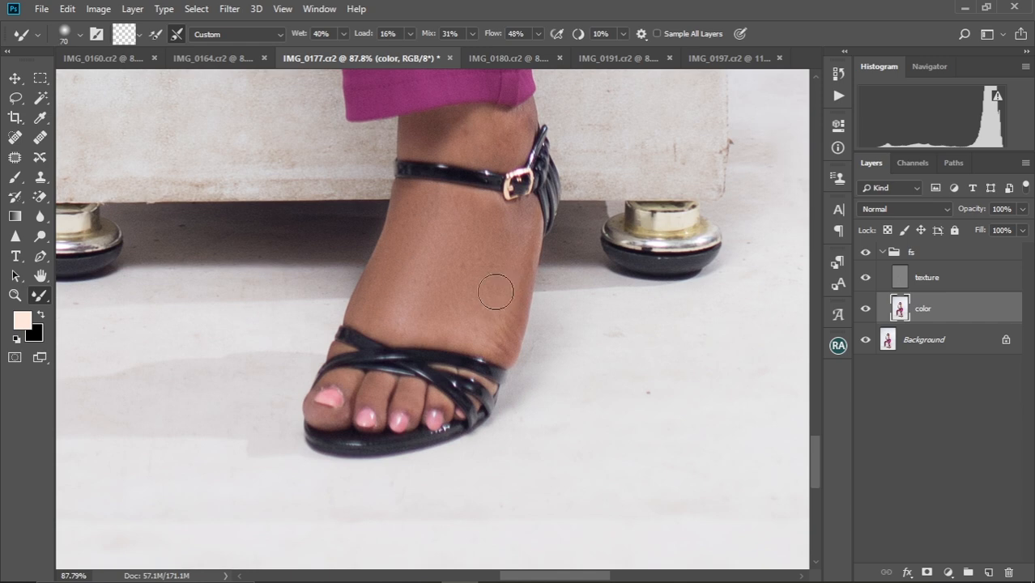
mouse_move(430, 194)
left_mouse_down()
mouse_move(407, 319)
mouse_move(479, 191)
left_mouse_up()
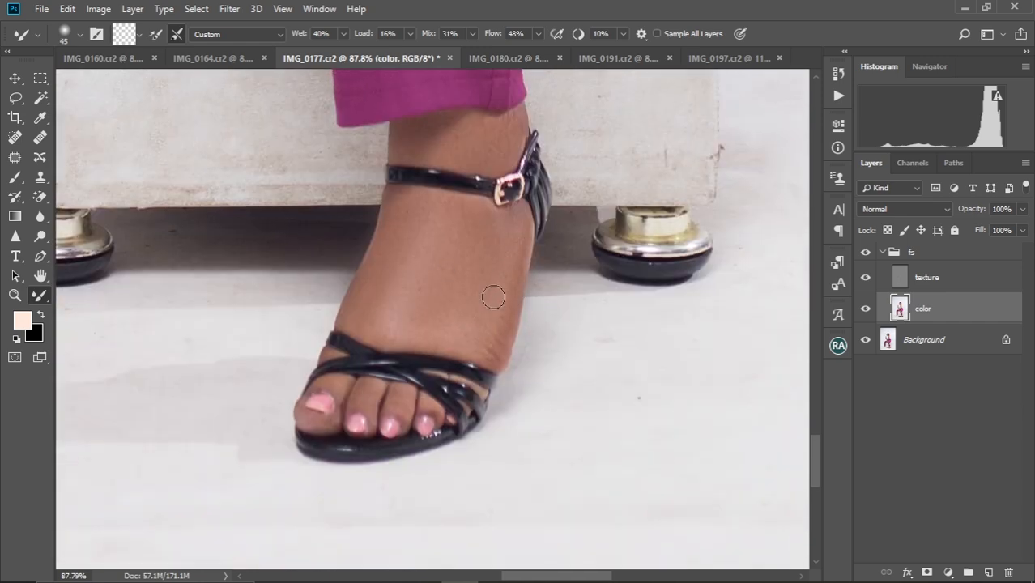
left_click_drag(512, 247, 485, 360)
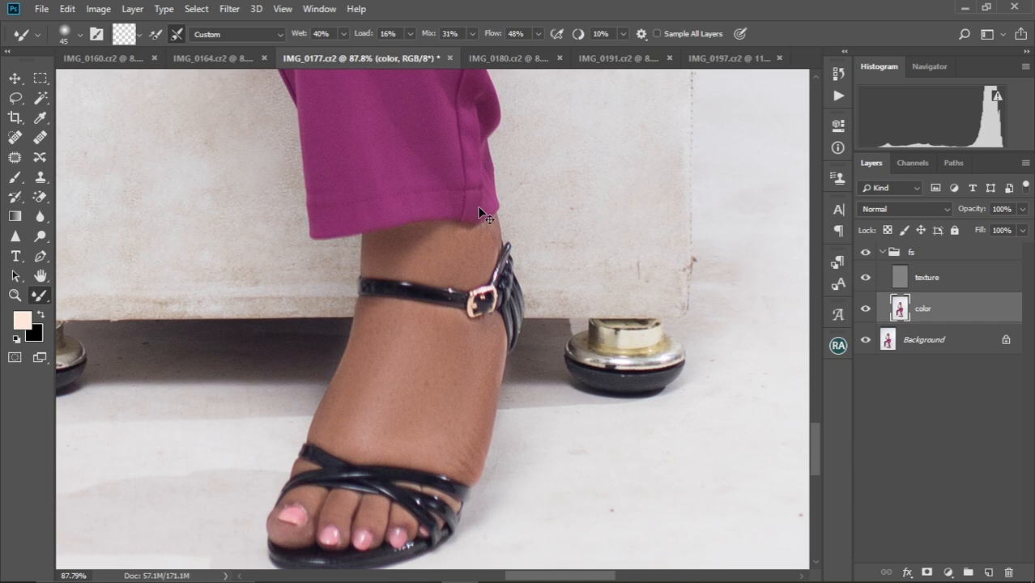
Step: Smooth the color of the long hair beside the sunglasses' temple and the cheek with the Mixer Brush at sizes 70 and 80
scroll(480, 211, "down", 5)
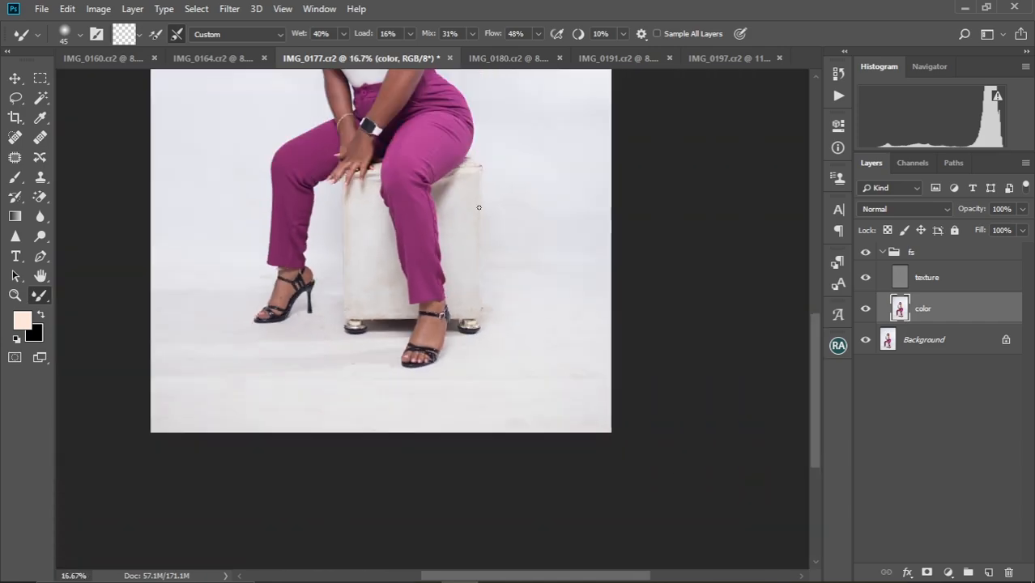
scroll(340, 260, "down", 2)
left_click_drag(405, 229, 427, 338)
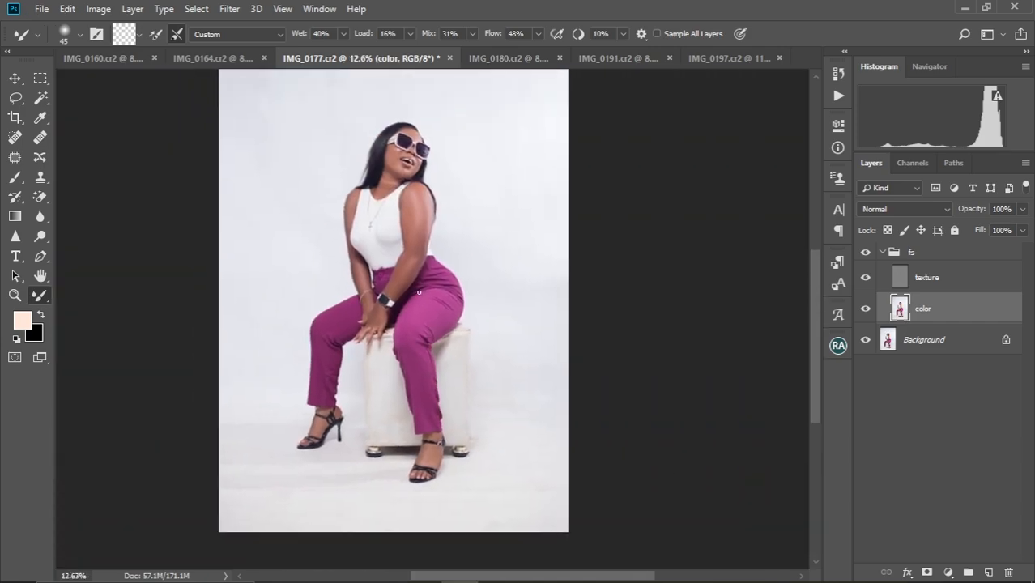
scroll(419, 292, "up", 4)
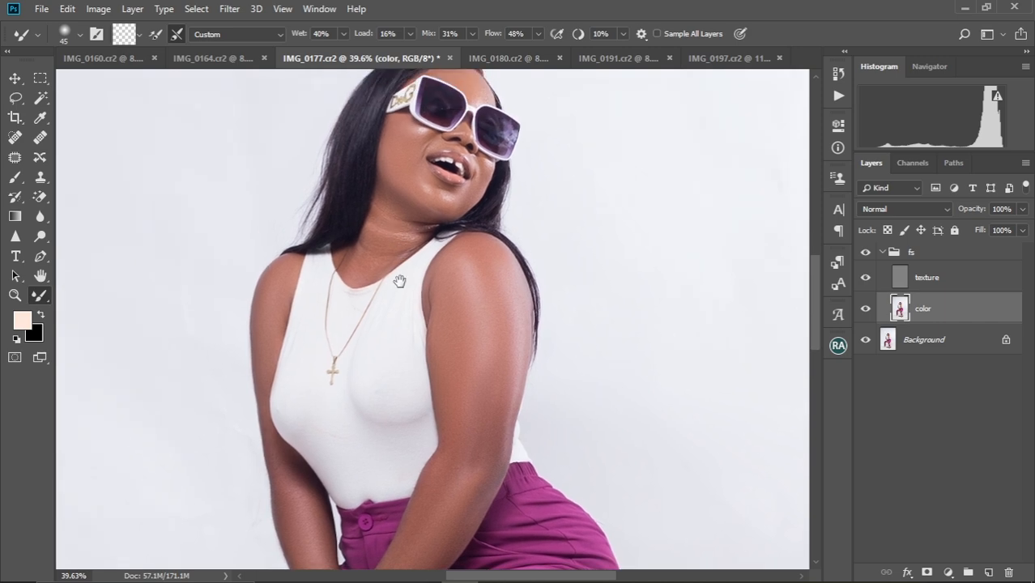
left_click_drag(394, 223, 400, 301)
scroll(375, 269, "up", 7)
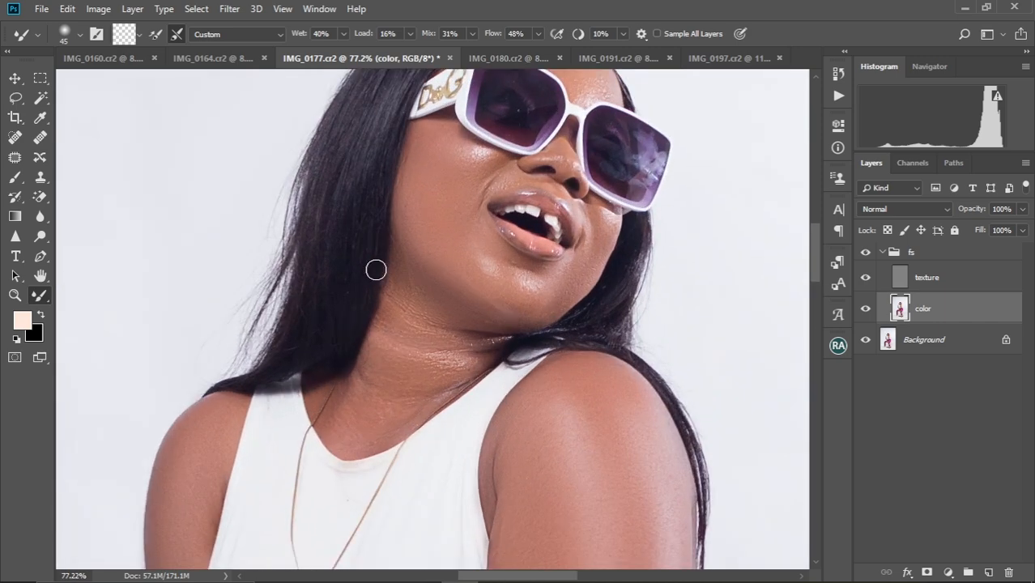
left_click_drag(277, 151, 249, 271)
key("bracketright")
key("bracketright")
key("bracketright")
key("bracketright")
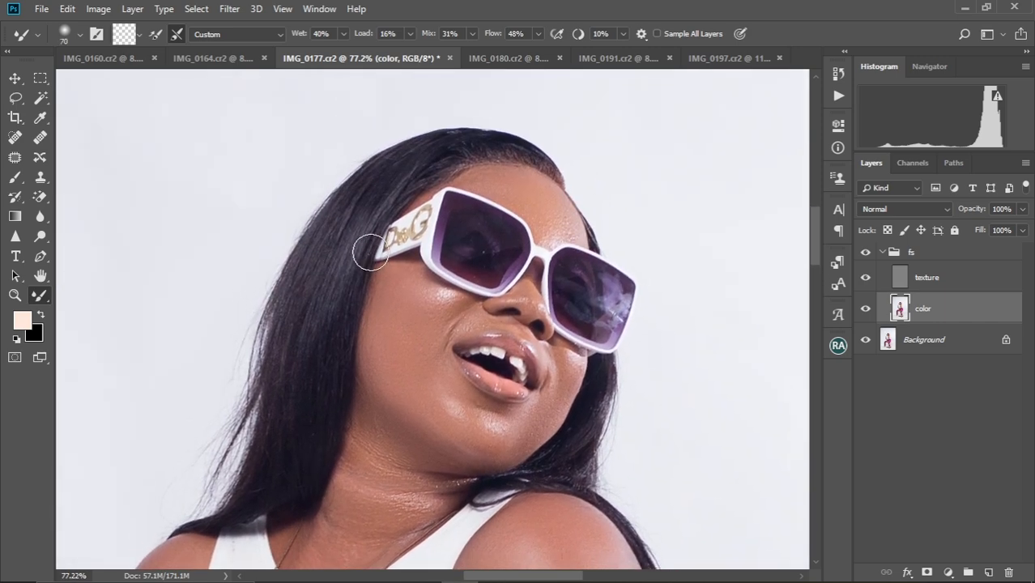
left_click_drag(338, 229, 367, 212)
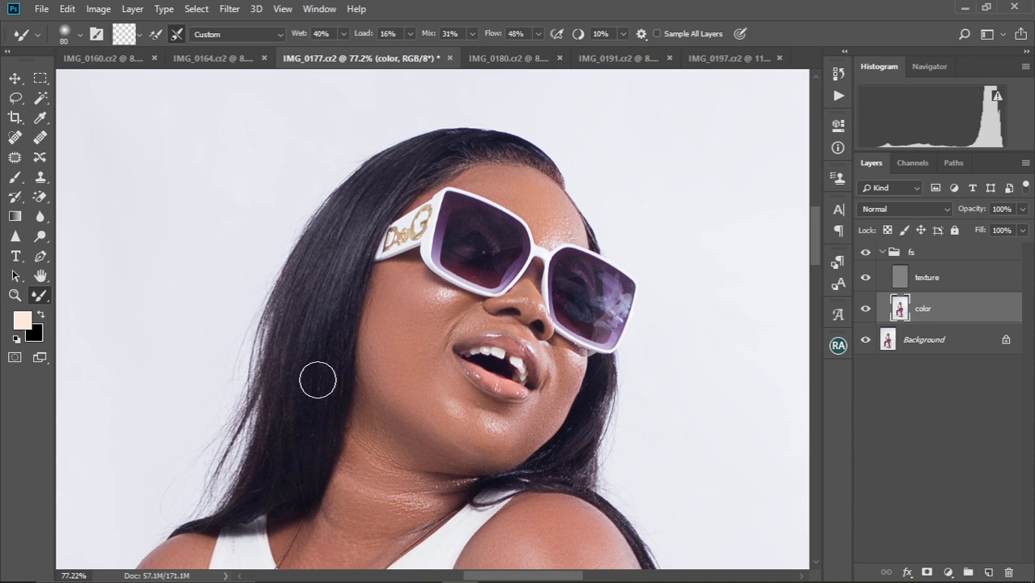
Step: Blend the narrow strip of hair behind the far cheek with a smaller Mixer Brush of size 40
key("bracketleft")
key("bracketleft")
key("bracketleft")
key("bracketleft")
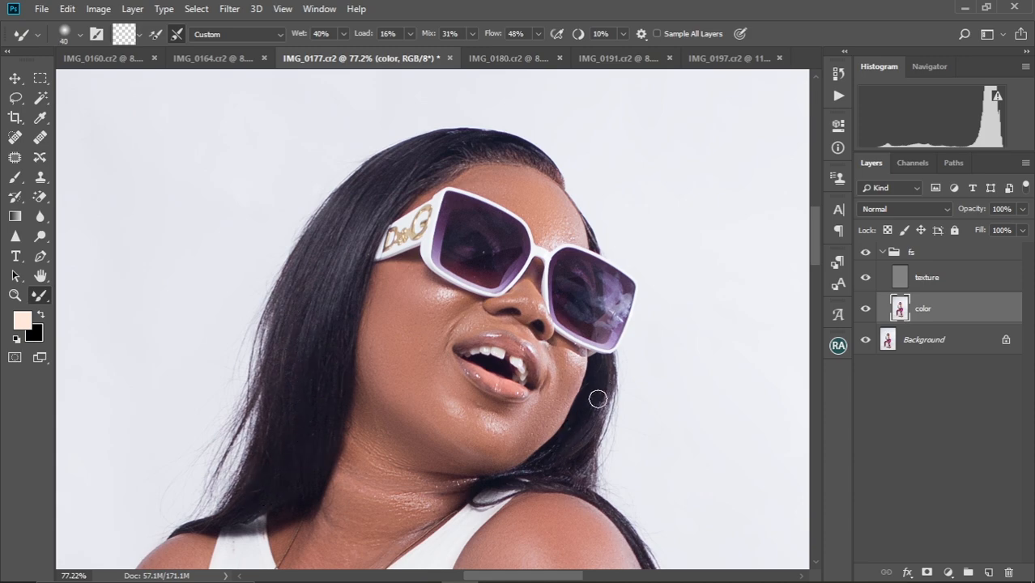
Step: Select the texture layer and set up the Content-Aware Spot Healing Brush at size 8 for work on the face
scroll(486, 369, "up", 3)
left_click_drag(522, 278, 481, 322)
left_click(944, 282)
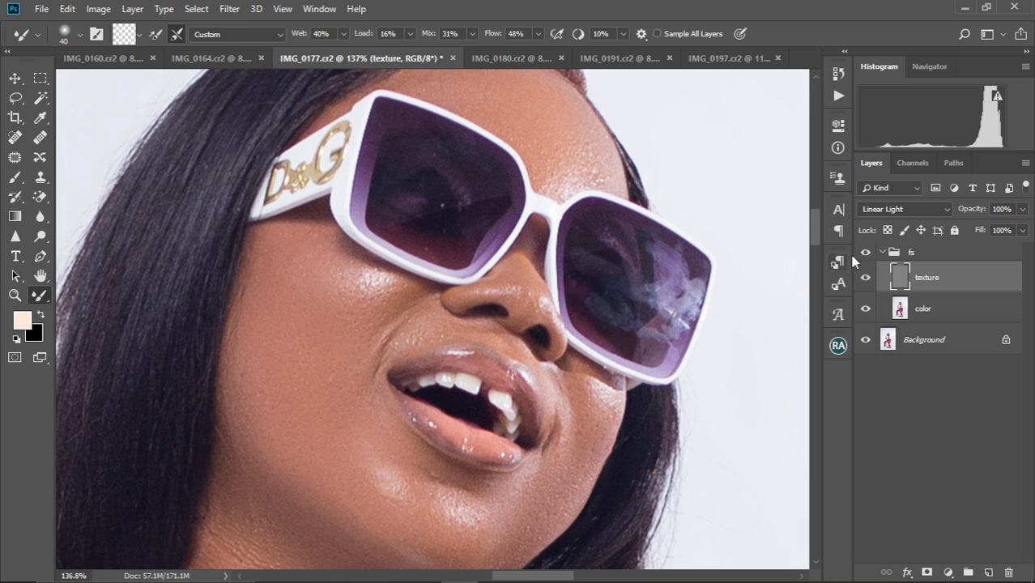
left_click(14, 138)
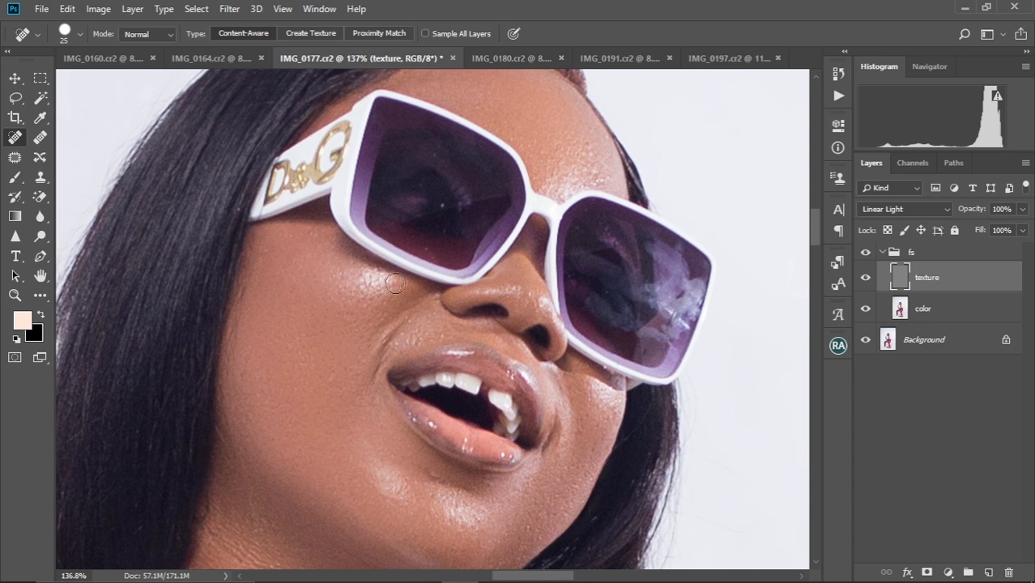
scroll(354, 258, "up", 4, "alt")
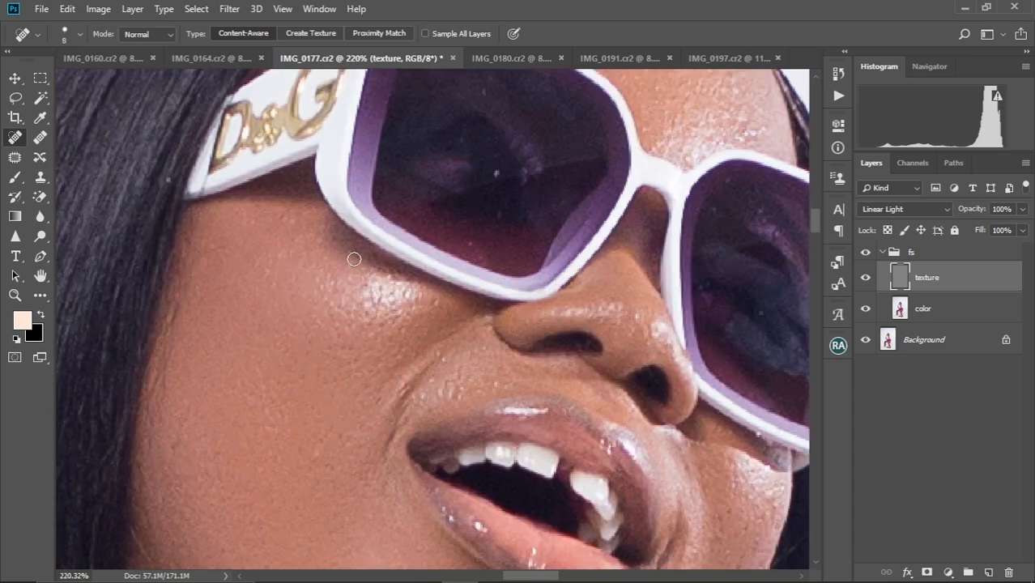
Step: Heal the small blemishes between the upper lip, nose and smile line on the texture layer
mouse_move(422, 394)
left_mouse_down()
mouse_move(381, 268)
mouse_move(401, 246)
mouse_move(396, 266)
mouse_move(363, 283)
mouse_move(430, 286)
left_mouse_up()
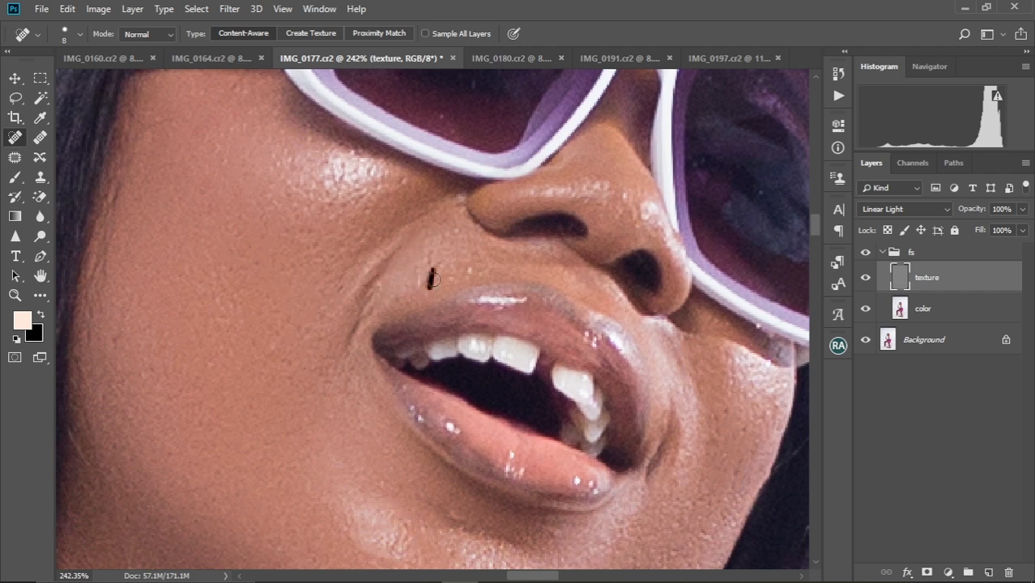
left_click_drag(450, 234, 434, 255)
left_click_drag(459, 227, 450, 253)
mouse_move(472, 265)
left_mouse_down()
mouse_move(466, 281)
mouse_move(443, 282)
left_mouse_up()
left_click_drag(431, 267, 425, 286)
Step: Heal the spots and shiny texture across the forehead above the sunglasses with short Spot Healing Brush strokes
left_click_drag(475, 245, 397, 353)
left_click_drag(538, 161, 429, 377)
mouse_move(412, 242)
left_mouse_down()
mouse_move(406, 249)
mouse_move(449, 265)
left_mouse_up()
left_click_drag(462, 280, 460, 292)
left_click_drag(489, 253, 481, 280)
left_click_drag(482, 296, 460, 334)
left_click_drag(449, 309, 454, 334)
mouse_move(476, 318)
left_mouse_down()
mouse_move(475, 328)
mouse_move(497, 321)
left_mouse_up()
mouse_move(543, 261)
left_mouse_down()
mouse_move(574, 322)
mouse_move(539, 308)
mouse_move(525, 287)
left_mouse_up()
left_click_drag(498, 254, 496, 285)
left_click_drag(551, 238, 549, 232)
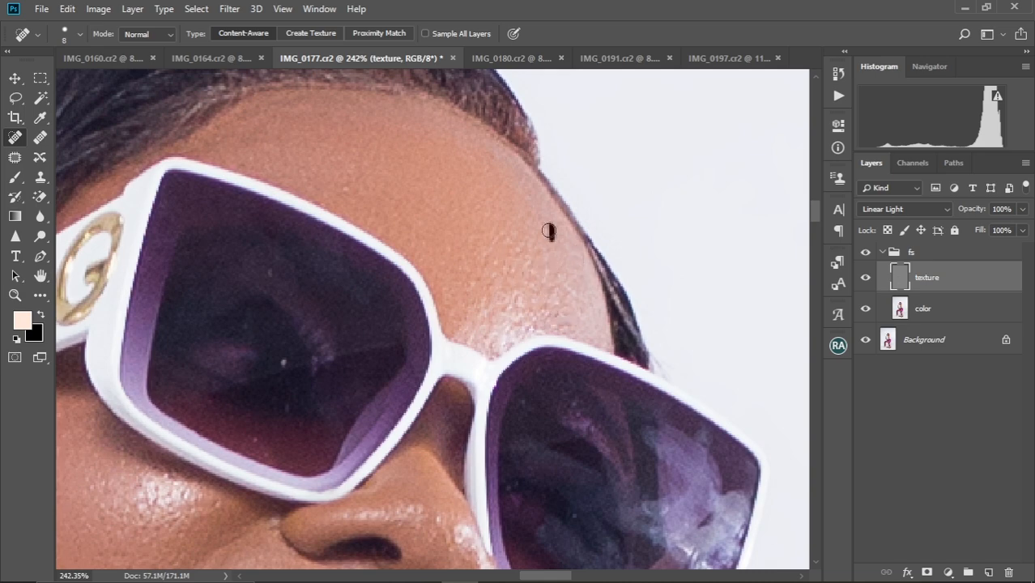
Step: Remove the bright dust specks from both sunglasses lenses with the Spot Healing Brush
left_click_drag(282, 357, 285, 407)
left_click_drag(270, 263, 275, 276)
left_click_drag(484, 426, 431, 264)
left_click(526, 351)
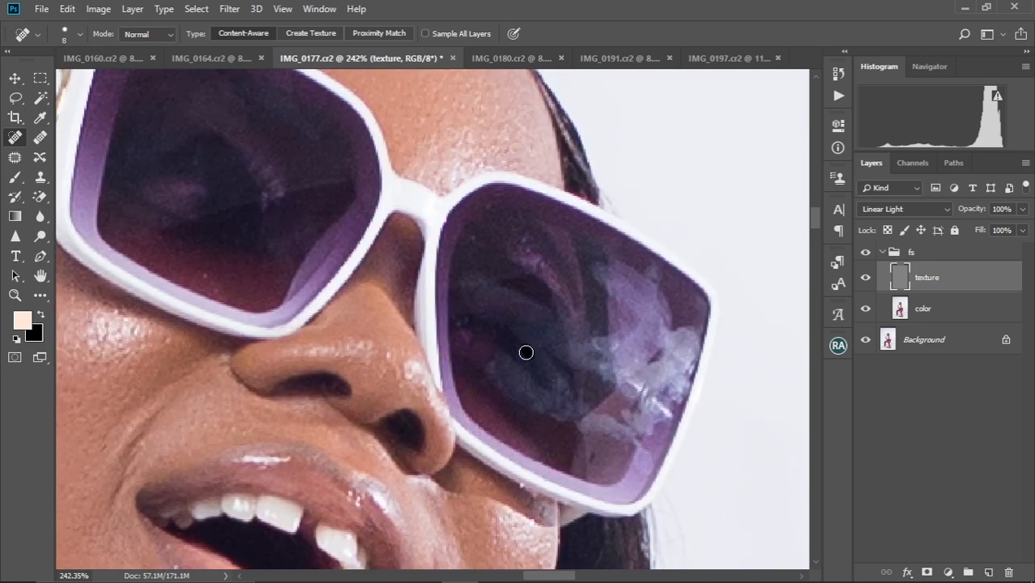
left_click_drag(527, 352, 475, 205)
left_click_drag(463, 338, 467, 343)
Step: Heal the uneven texture on the nose and the skin just below the far lens
left_click_drag(302, 251, 344, 316)
left_click_drag(303, 269, 278, 268)
left_click_drag(322, 272, 348, 259)
mouse_move(357, 273)
left_mouse_down()
mouse_move(353, 281)
mouse_move(372, 284)
left_mouse_up()
mouse_move(374, 296)
left_mouse_down()
mouse_move(364, 293)
mouse_move(413, 312)
mouse_move(421, 342)
left_mouse_up()
Step: Heal the remaining blemishes on the far cheek, around the chin and along the jaw with the Spot Healing Brush
left_click_drag(472, 471, 494, 203)
mouse_move(480, 216)
left_mouse_down()
mouse_move(484, 235)
mouse_move(497, 223)
left_mouse_up()
mouse_move(497, 165)
left_mouse_down()
mouse_move(491, 152)
mouse_move(511, 187)
left_mouse_up()
left_click_drag(539, 195, 542, 227)
left_click_drag(523, 222, 511, 240)
left_click_drag(430, 347, 504, 252)
mouse_move(376, 314)
left_mouse_down()
mouse_move(328, 280)
mouse_move(344, 280)
left_mouse_up()
left_click_drag(314, 258, 316, 276)
mouse_move(252, 234)
left_mouse_down()
mouse_move(252, 251)
mouse_move(236, 235)
mouse_move(241, 251)
left_mouse_up()
scroll(261, 263, "down", 8)
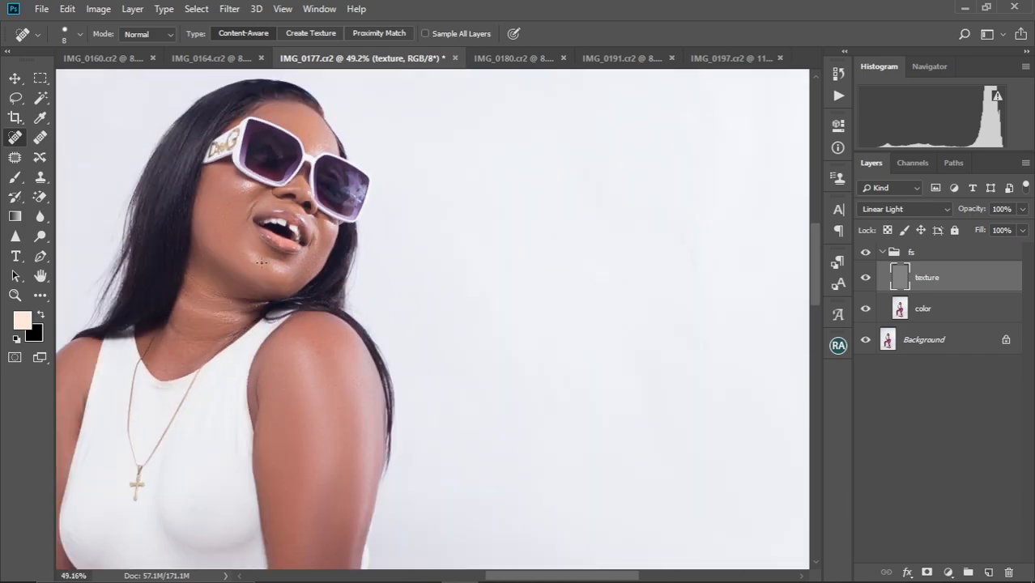
Step: Inspect the healed skin on the face up close and the full figure for remaining flaws
left_click_drag(288, 293, 327, 362)
scroll(328, 362, "up", 10)
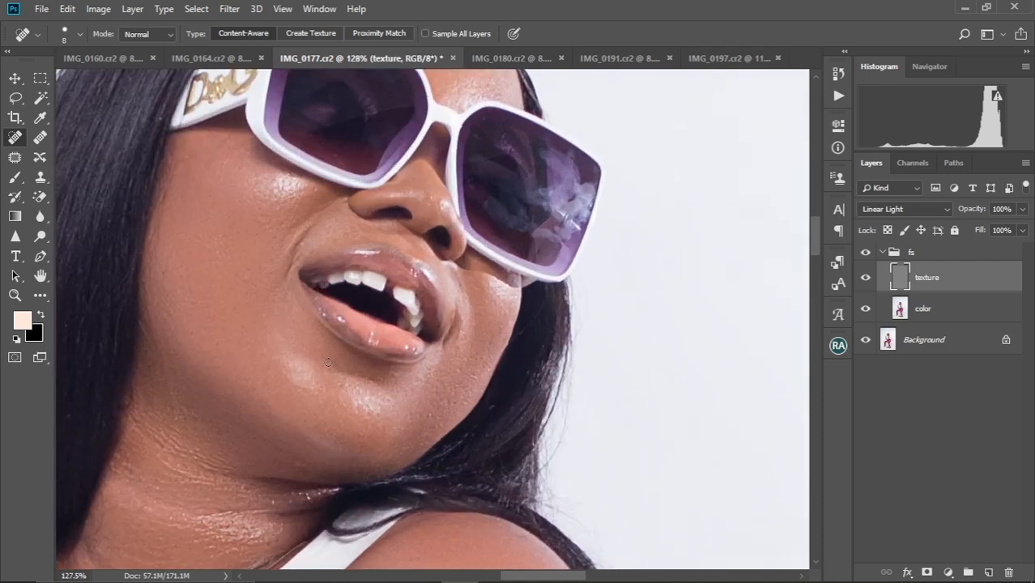
scroll(328, 362, "down", 3)
scroll(328, 362, "down", 4)
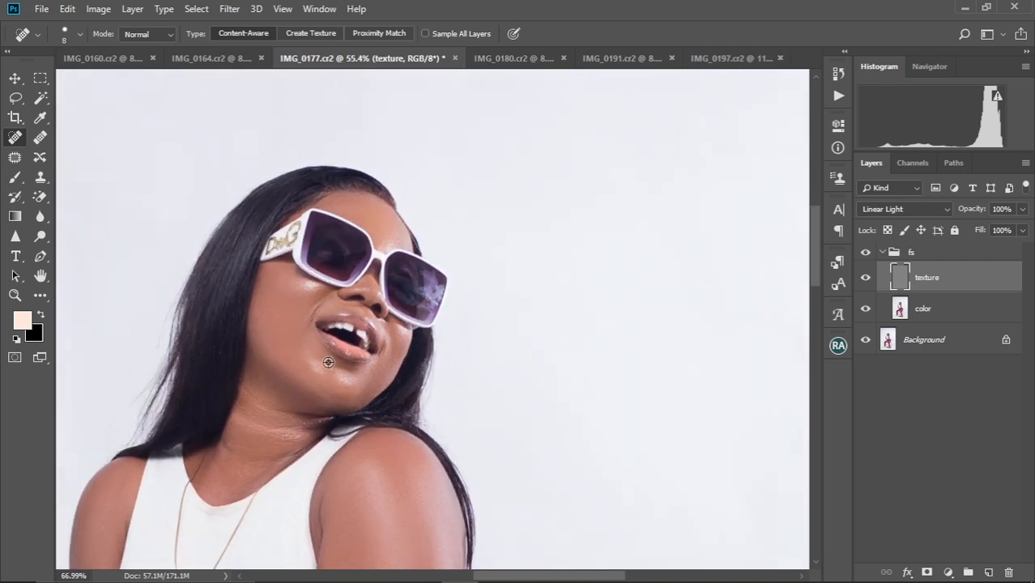
scroll(328, 362, "up", 3)
scroll(328, 362, "down", 6)
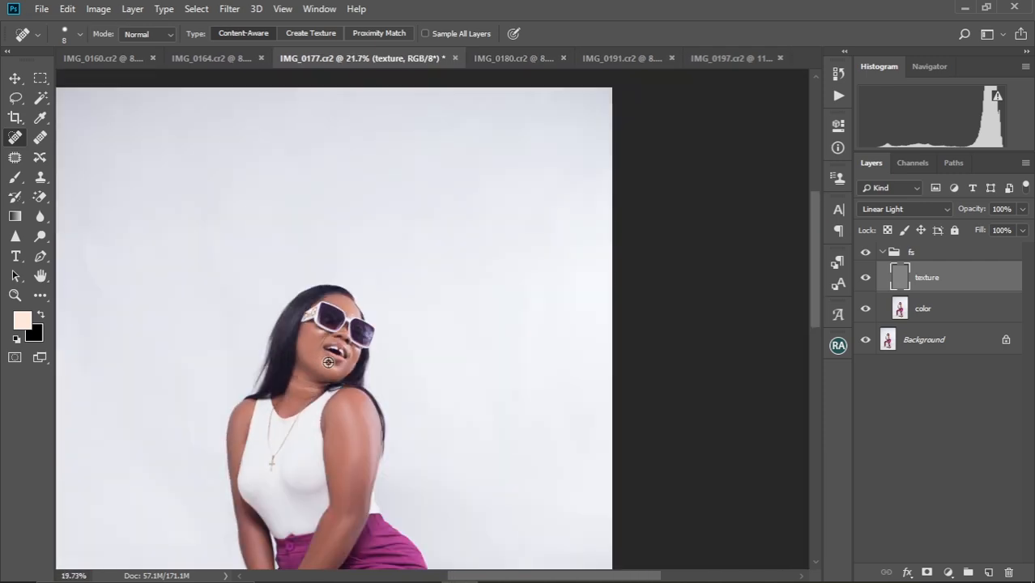
scroll(353, 386, "down", 1)
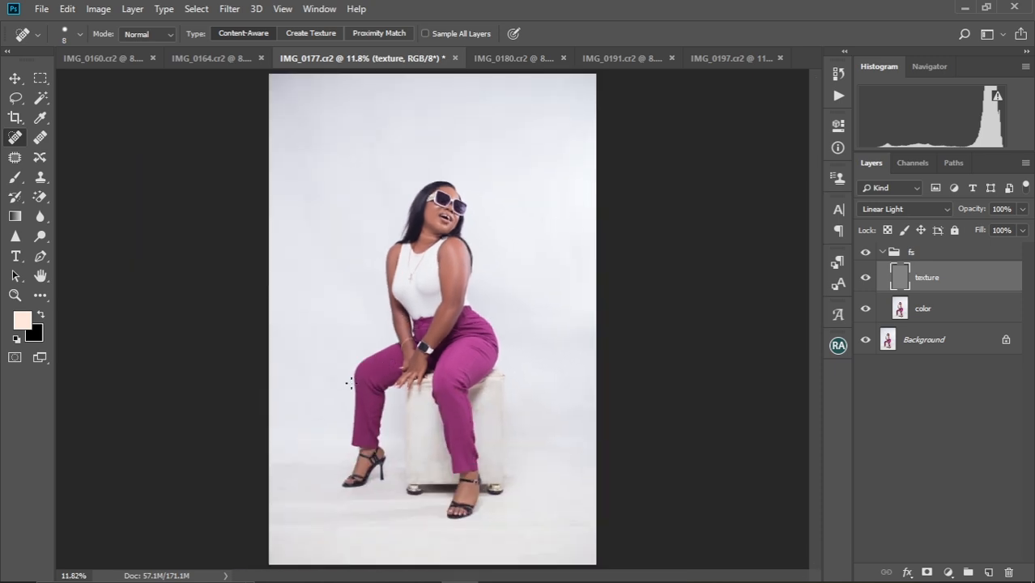
Step: Smooth the stains on the stool's front beside the rear leg, using the Mixer Brush at 150 px on the color layer
scroll(350, 381, "up", 1)
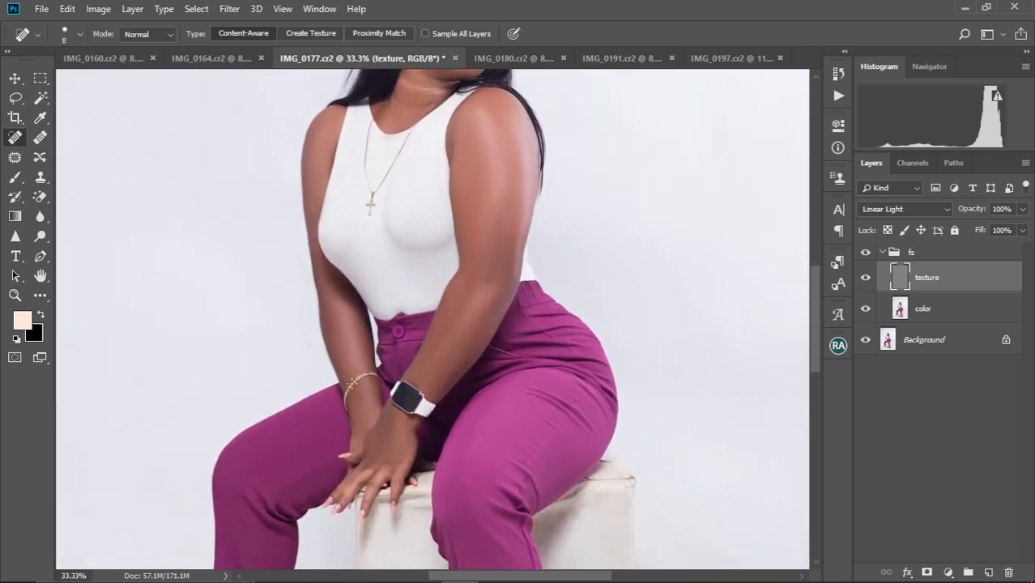
scroll(344, 372, "down", 5)
scroll(348, 368, "down", 3)
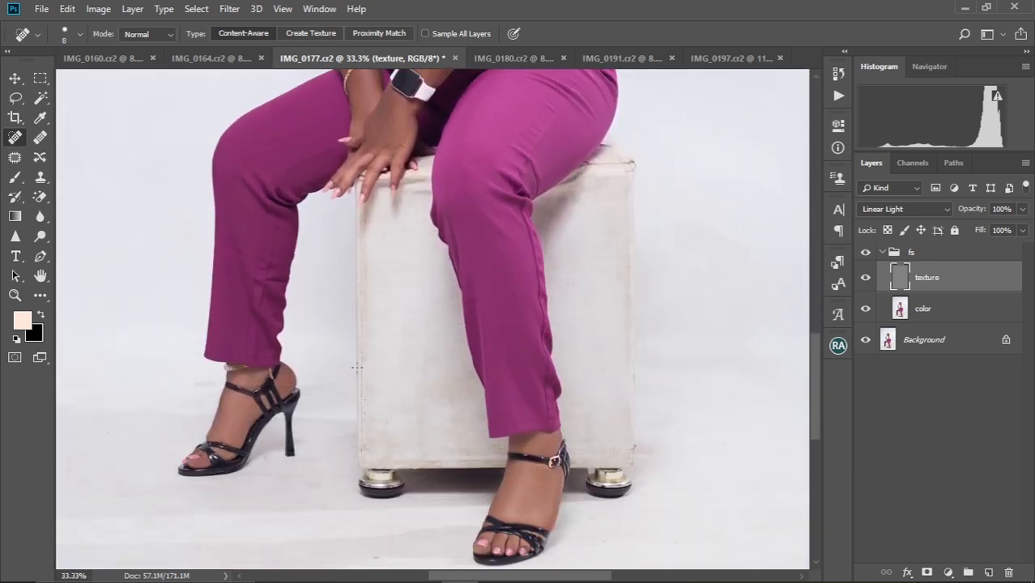
scroll(478, 366, "up", 2)
scroll(474, 363, "down", 1)
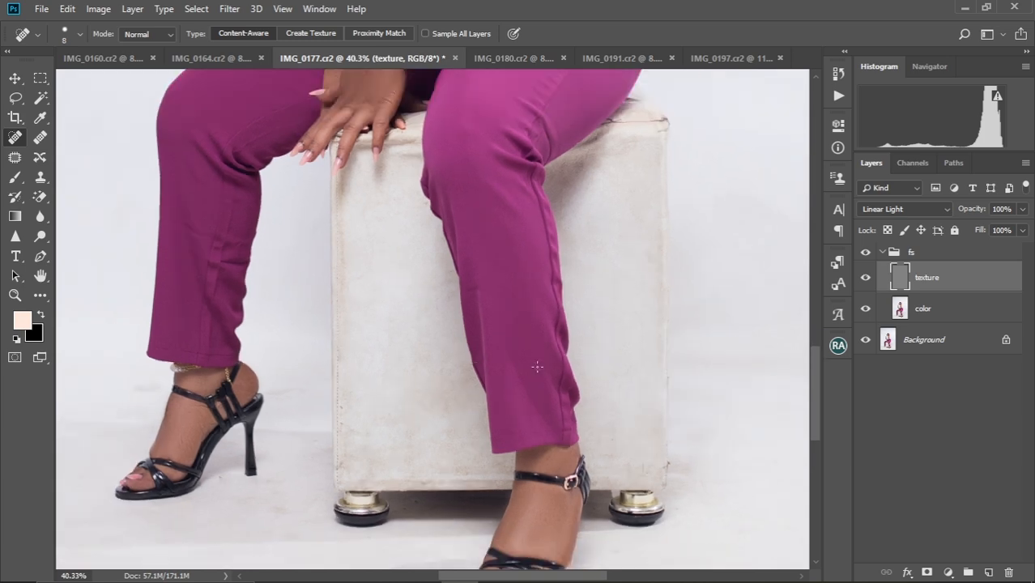
left_click(937, 309)
key("b")
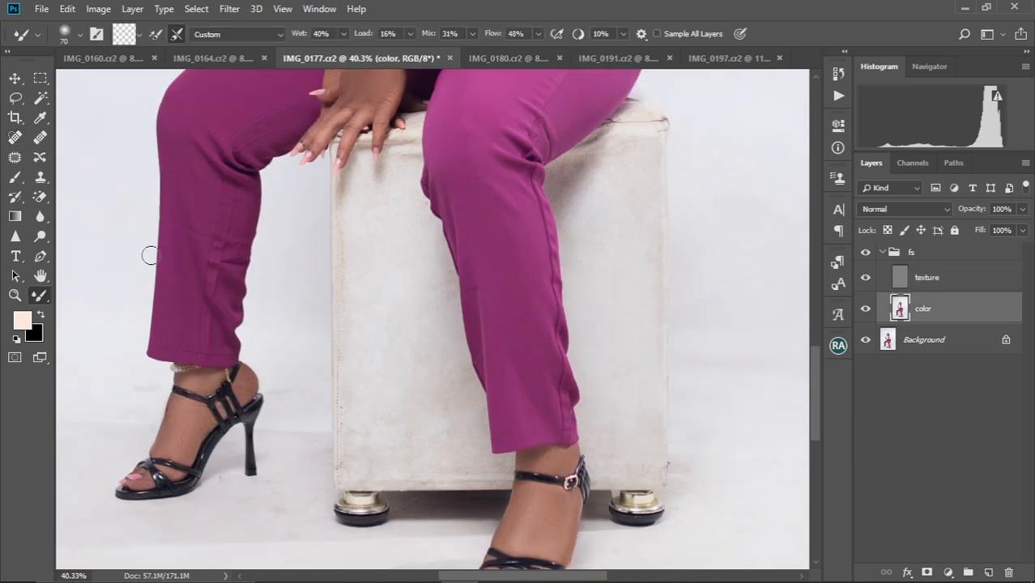
key("bracketright")
key("bracketright")
key("bracketright")
key("bracketleft")
key("bracketleft")
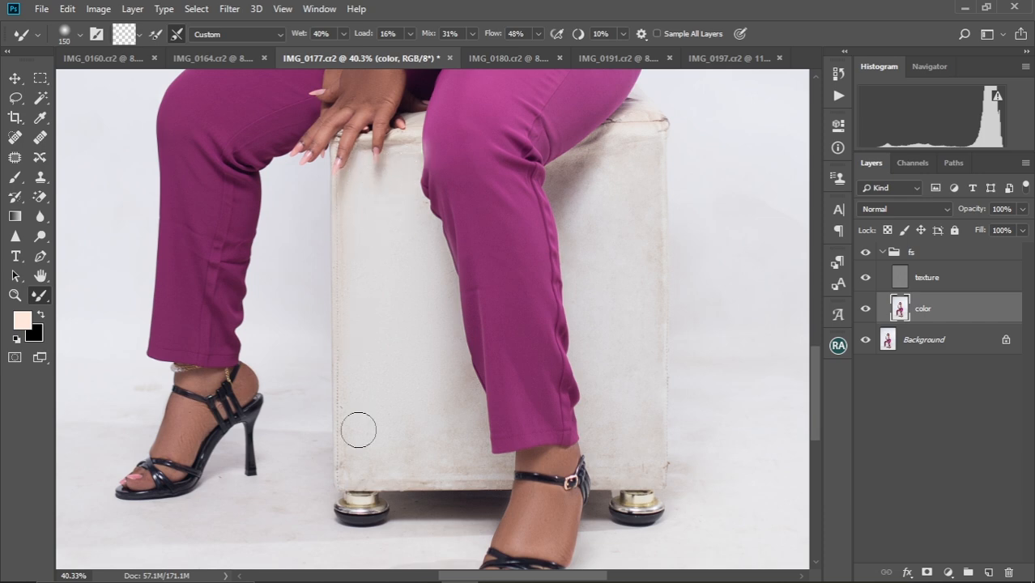
Step: Blend the remaining stains around the front trouser leg and along the stool's upper edge, reducing the Mixer Brush to 90 px
left_click_drag(439, 432, 438, 300)
key("bracketright")
key("bracketright")
key("bracketright")
key("bracketright")
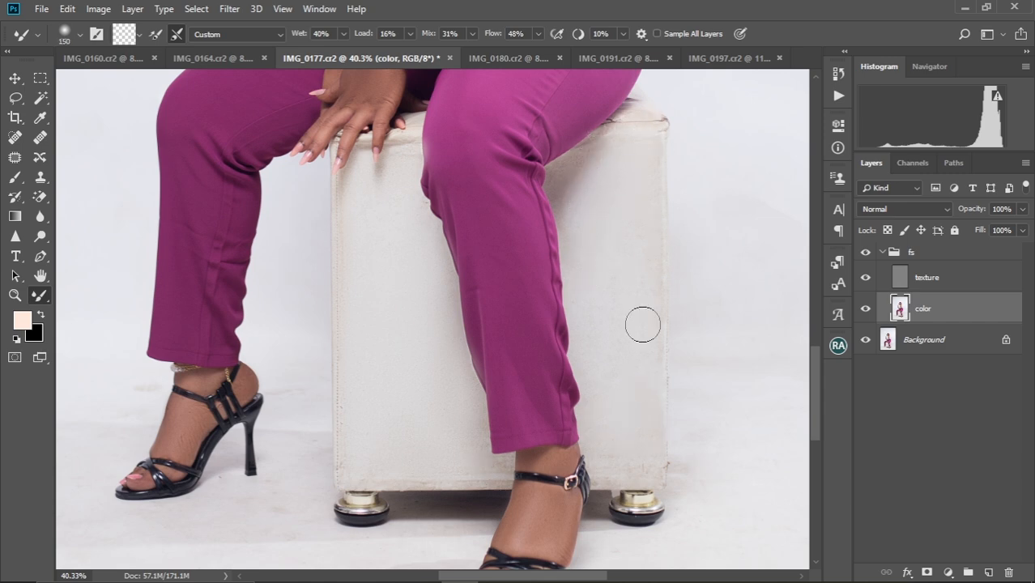
key("bracketright")
key("bracketright")
key("bracketright")
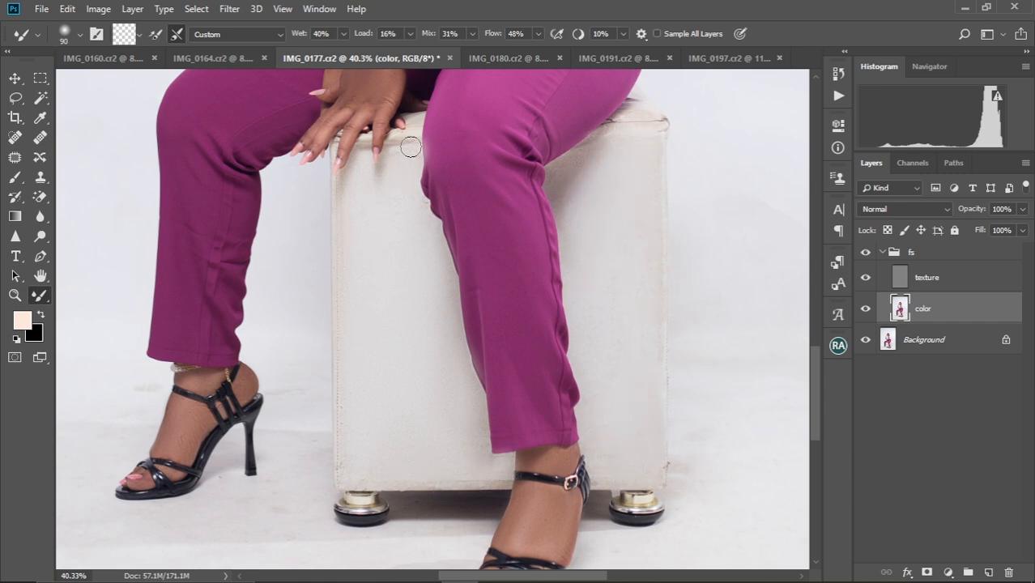
Step: Even out the tones of the upper-left studio backdrop with the Mixer Brush enlarged to 600 px
scroll(583, 149, "down", 5)
scroll(465, 435, "up", 4)
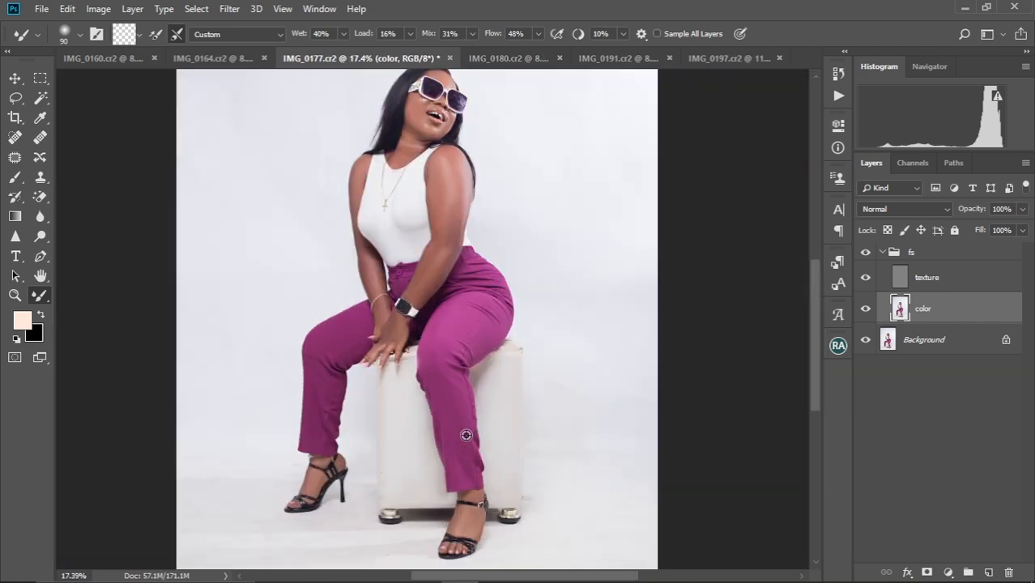
scroll(465, 435, "down", 1)
scroll(466, 435, "down", 2)
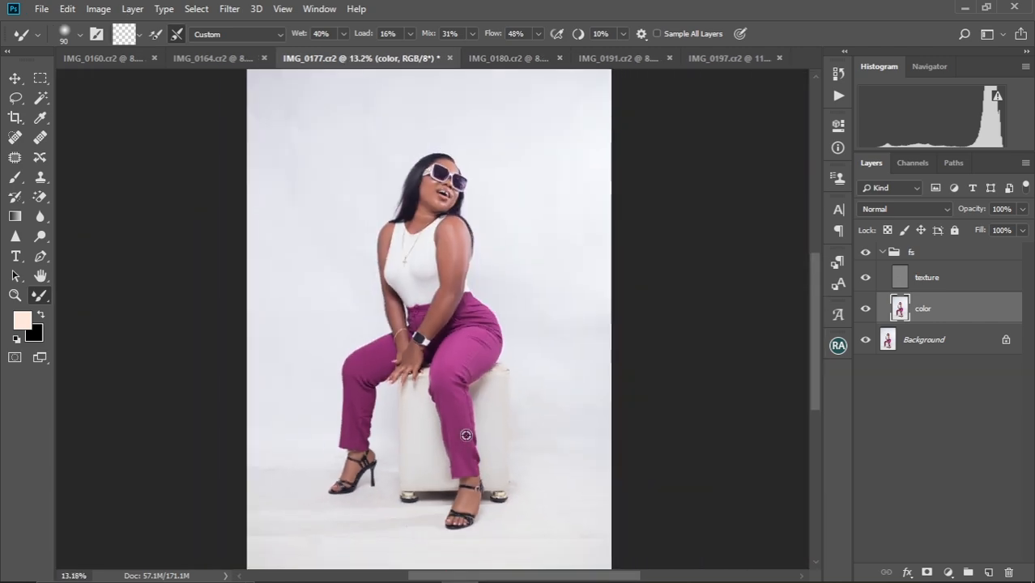
scroll(465, 435, "down", 1)
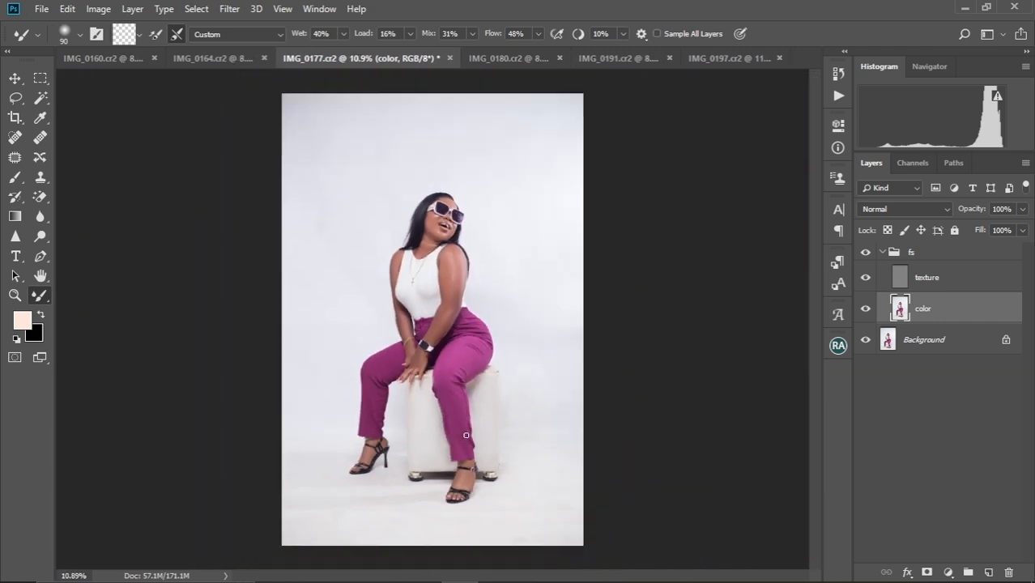
scroll(378, 226, "up", 2)
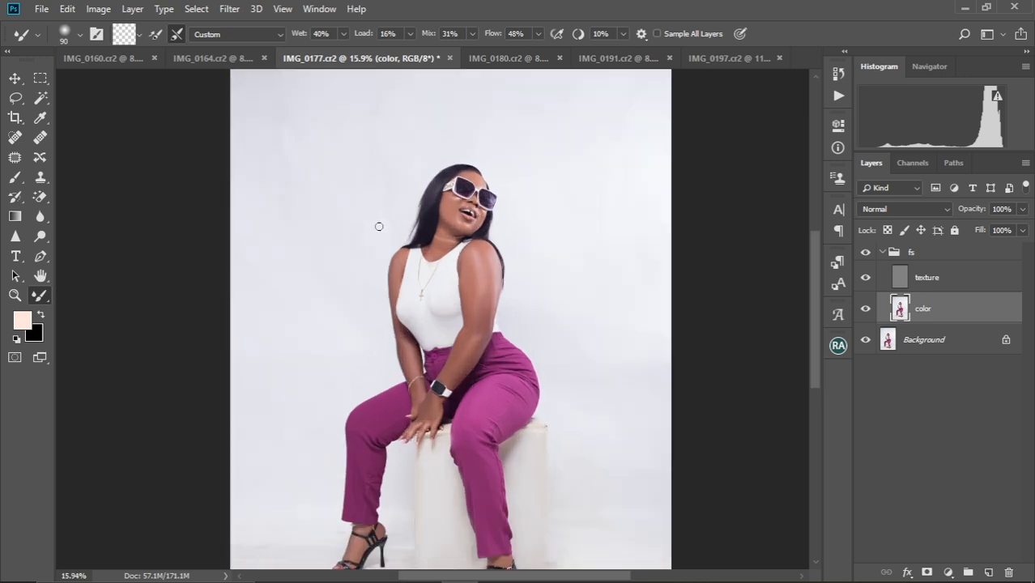
key("bracketright")
key("bracketright")
scroll(300, 170, "up", 2)
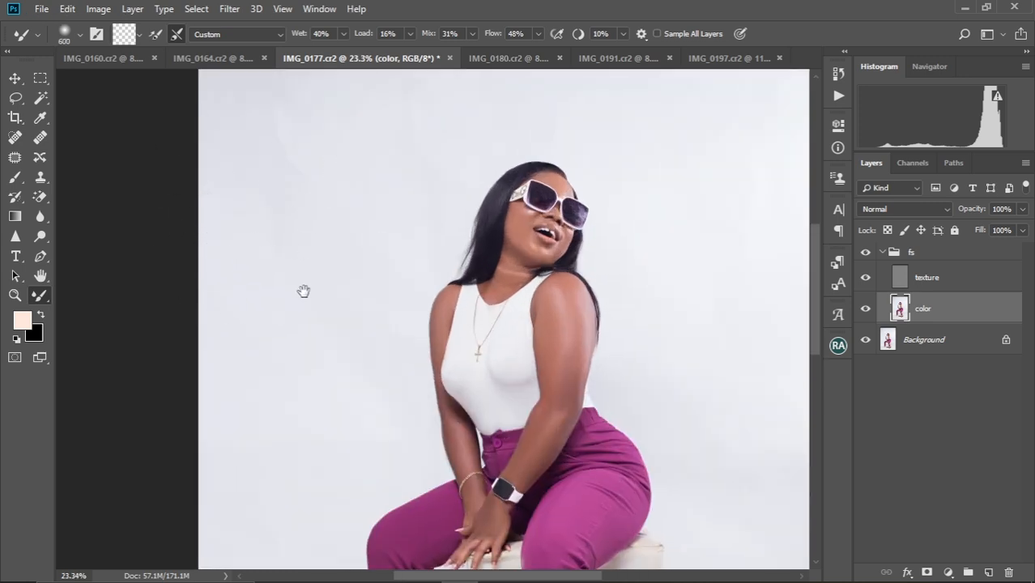
scroll(302, 293, "up", 2)
mouse_move(291, 311)
left_mouse_down()
mouse_move(285, 208)
mouse_move(273, 368)
mouse_move(265, 189)
mouse_move(233, 290)
left_mouse_up()
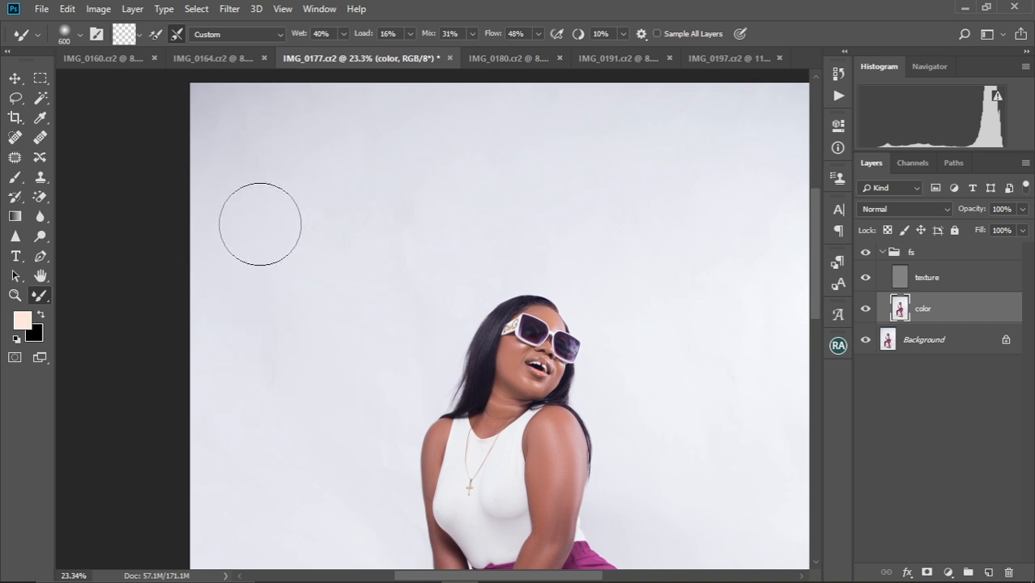
mouse_move(260, 224)
left_mouse_down()
mouse_move(324, 230)
mouse_move(322, 351)
mouse_move(259, 367)
mouse_move(245, 342)
mouse_move(238, 226)
mouse_move(232, 343)
mouse_move(228, 177)
mouse_move(251, 322)
mouse_move(285, 194)
mouse_move(310, 320)
mouse_move(357, 196)
mouse_move(356, 319)
mouse_move(434, 211)
mouse_move(397, 293)
mouse_move(458, 189)
mouse_move(388, 319)
mouse_move(409, 180)
mouse_move(395, 252)
mouse_move(383, 164)
mouse_move(358, 212)
mouse_move(334, 118)
mouse_move(350, 158)
mouse_move(331, 137)
mouse_move(218, 107)
mouse_move(313, 124)
mouse_move(308, 111)
mouse_move(187, 98)
mouse_move(213, 147)
mouse_move(321, 160)
mouse_move(146, 197)
mouse_move(205, 186)
mouse_move(182, 281)
mouse_move(230, 223)
mouse_move(218, 311)
mouse_move(230, 363)
left_mouse_up()
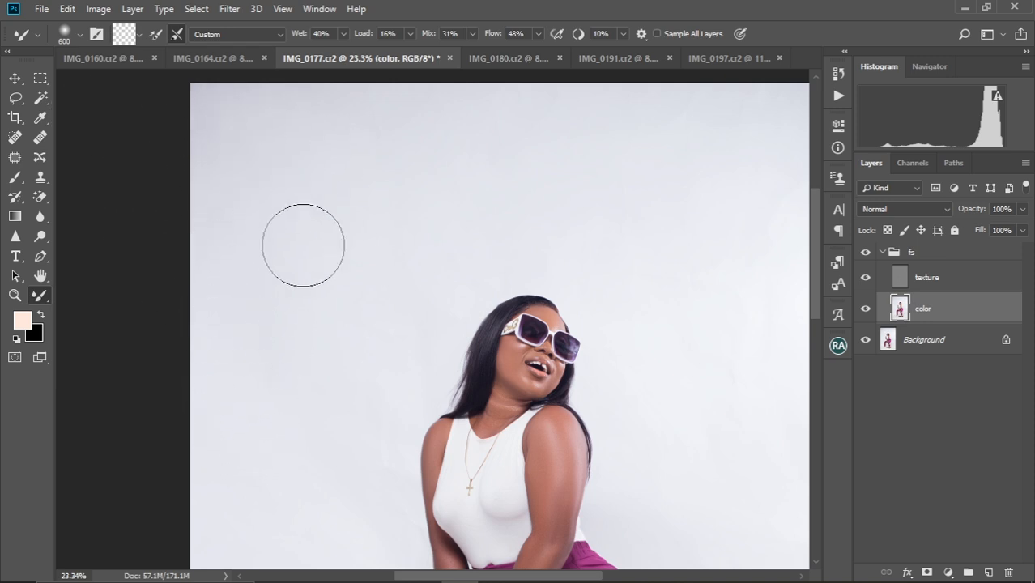
Step: Smooth the backdrop above the woman's head and down the right side of the photo with the 600 px Mixer Brush
mouse_move(509, 130)
left_mouse_down()
mouse_move(445, 125)
mouse_move(608, 97)
mouse_move(469, 120)
mouse_move(744, 96)
mouse_move(626, 107)
mouse_move(736, 112)
left_mouse_up()
left_click_drag(605, 151, 471, 155)
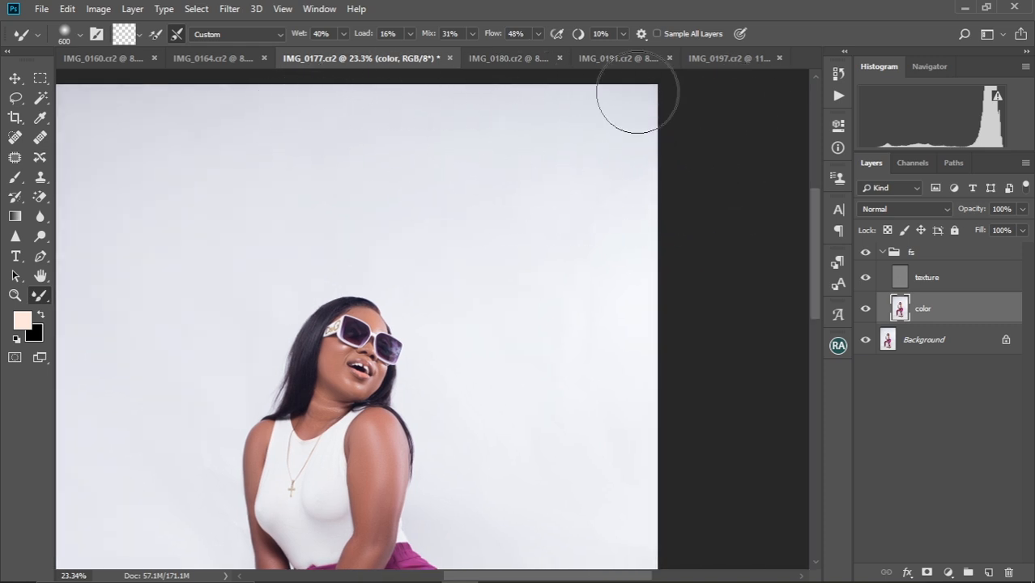
mouse_move(437, 209)
left_mouse_down()
mouse_move(494, 221)
mouse_move(431, 264)
left_mouse_up()
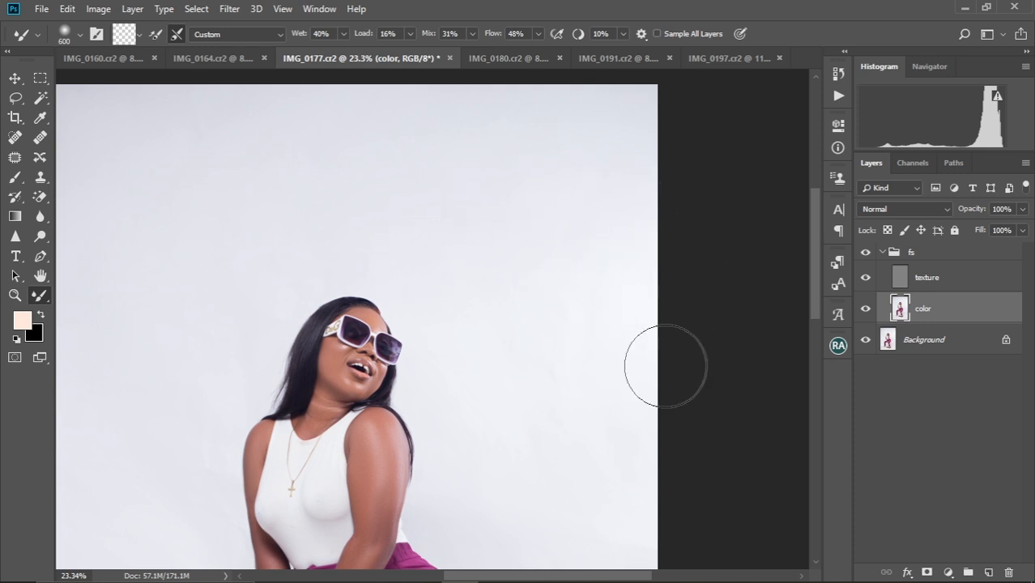
left_click_drag(548, 373, 561, 235)
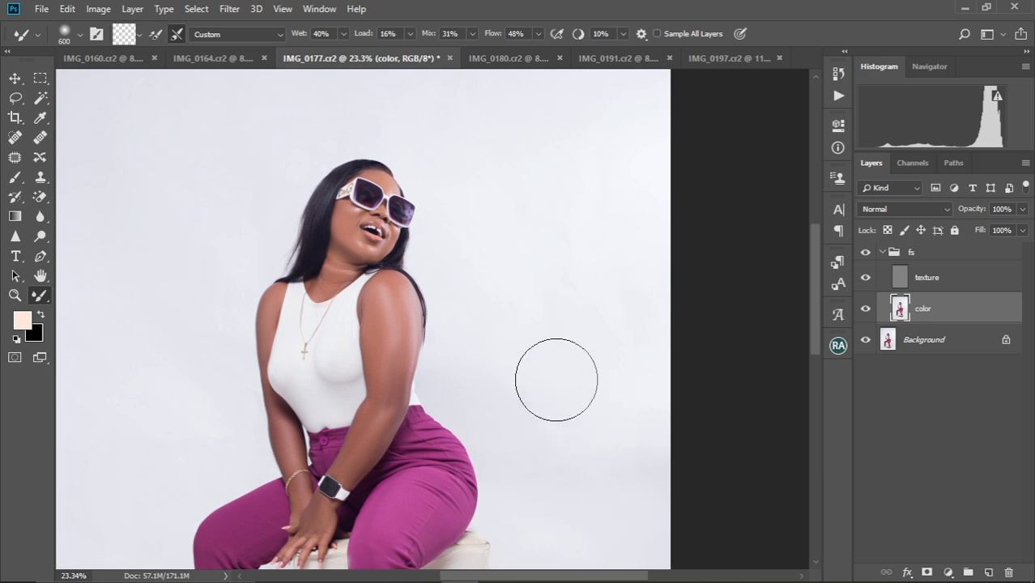
left_click_drag(548, 405, 555, 221)
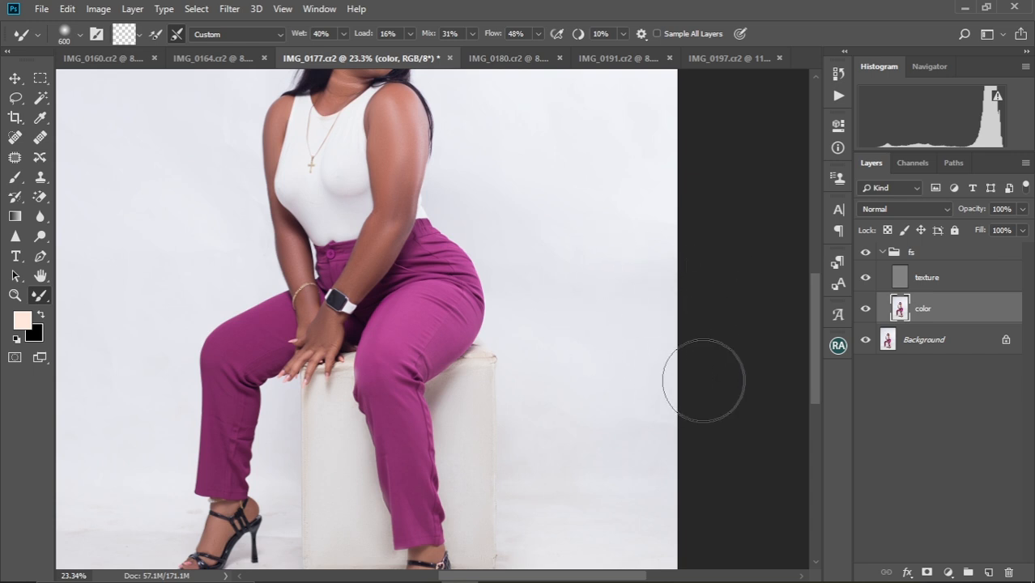
Step: Blend the backdrop to the right of the stool, using 300 px near its edge and 600 px in the open area
left_click_drag(598, 434, 564, 257)
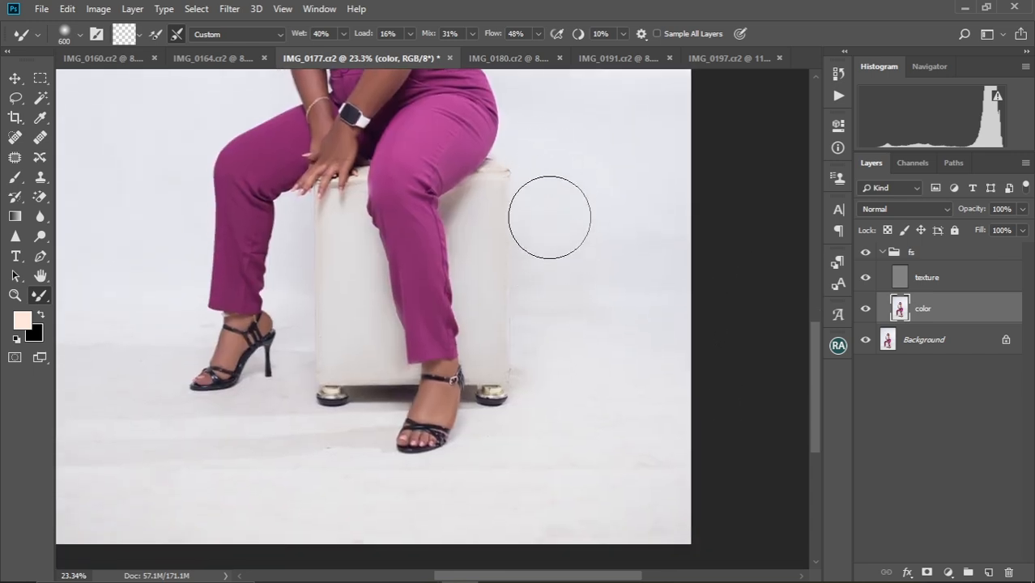
key("bracketleft")
key("bracketleft")
key("bracketleft")
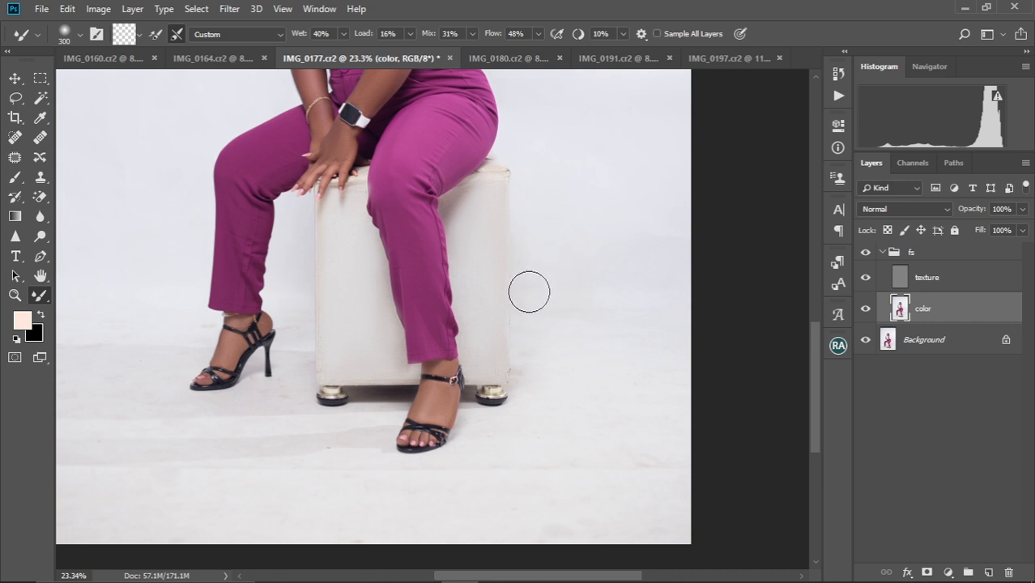
key("bracketright")
key("bracketright")
key("bracketright")
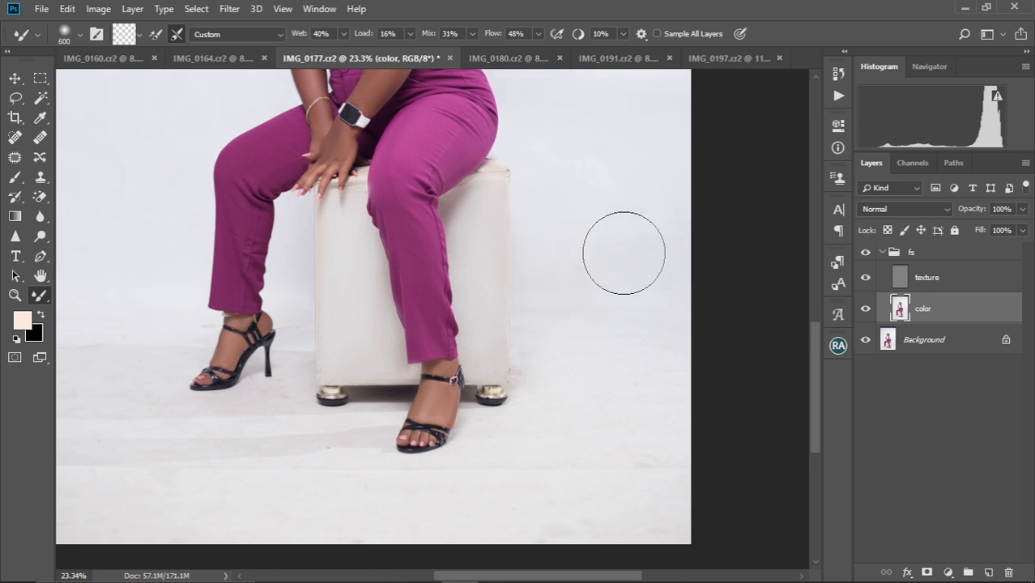
key("bracketleft")
key("bracketleft")
key("bracketleft")
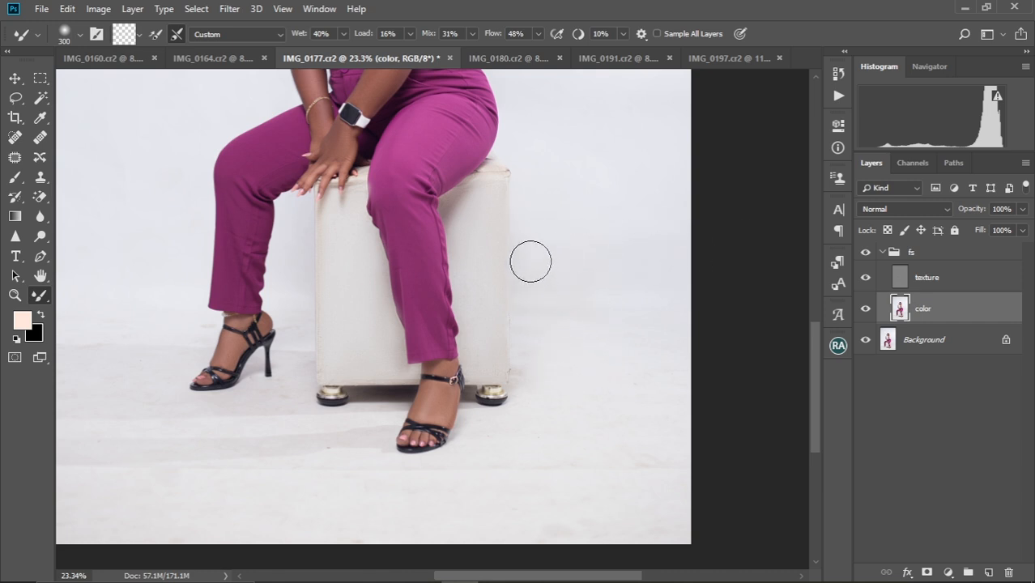
key("bracketright")
key("bracketright")
key("bracketright")
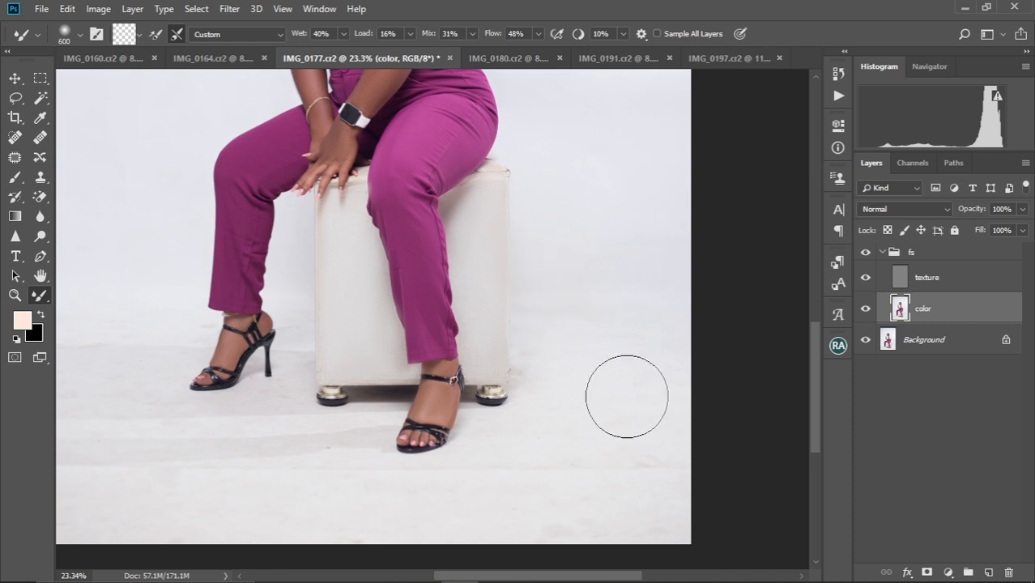
Step: Smooth the floor patches to the right of the front foot with the Mixer Brush at up to 500 px
key("bracketleft")
key("bracketleft")
key("bracketleft")
key("bracketleft")
key("bracketleft")
key("bracketright")
key("bracketright")
key("bracketright")
key("bracketright")
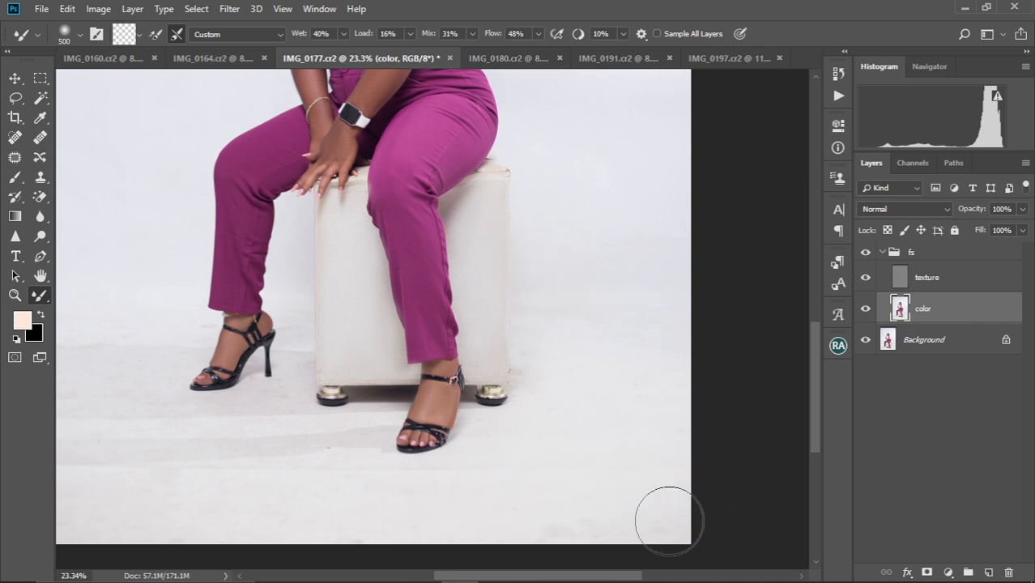
Step: Blend the marks along the photo's lower-right floor edge, varying the Mixer Brush between 400 and 500 px
key("bracketleft")
key("bracketleft")
key("bracketleft")
key("bracketleft")
key("bracketleft")
key("bracketleft")
key("bracketright")
key("bracketright")
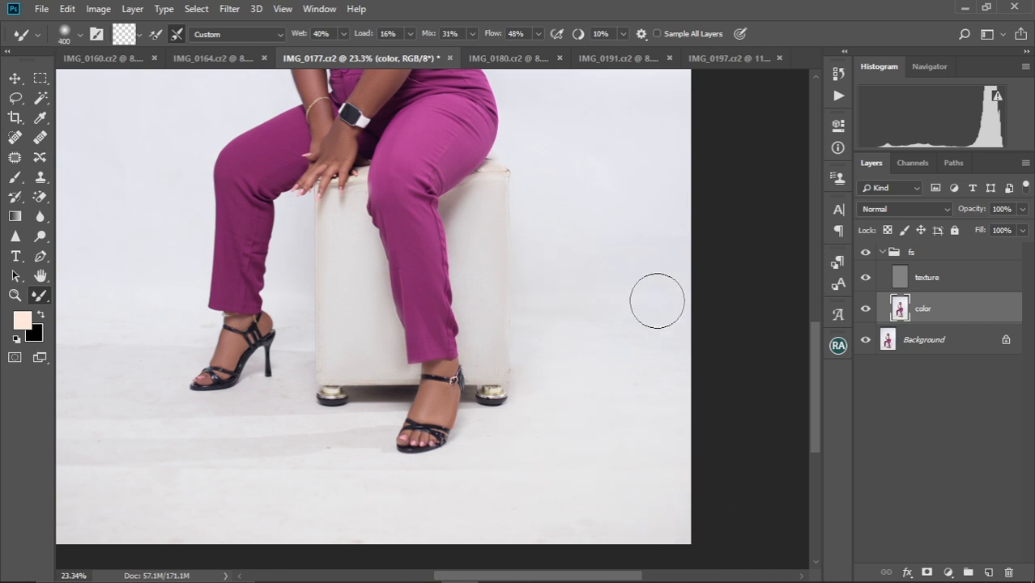
key("bracketright")
key("bracketright")
key("bracketleft")
key("bracketleft")
key("bracketleft")
key("bracketleft")
key("bracketleft")
key("bracketleft")
key("bracketright")
key("bracketright")
key("bracketright")
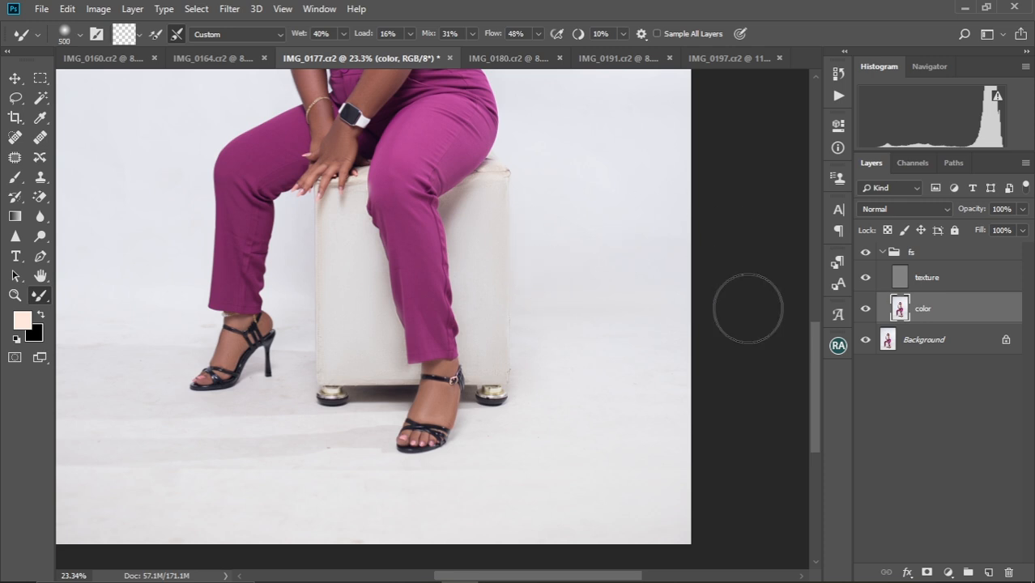
Step: Even out the floor in the photo's lower-left area, in front of both shoes, with the Mixer Brush at 400 to 500 px
left_click_drag(374, 516, 543, 408)
key("bracketleft")
key("bracketleft")
key("bracketleft")
key("bracketleft")
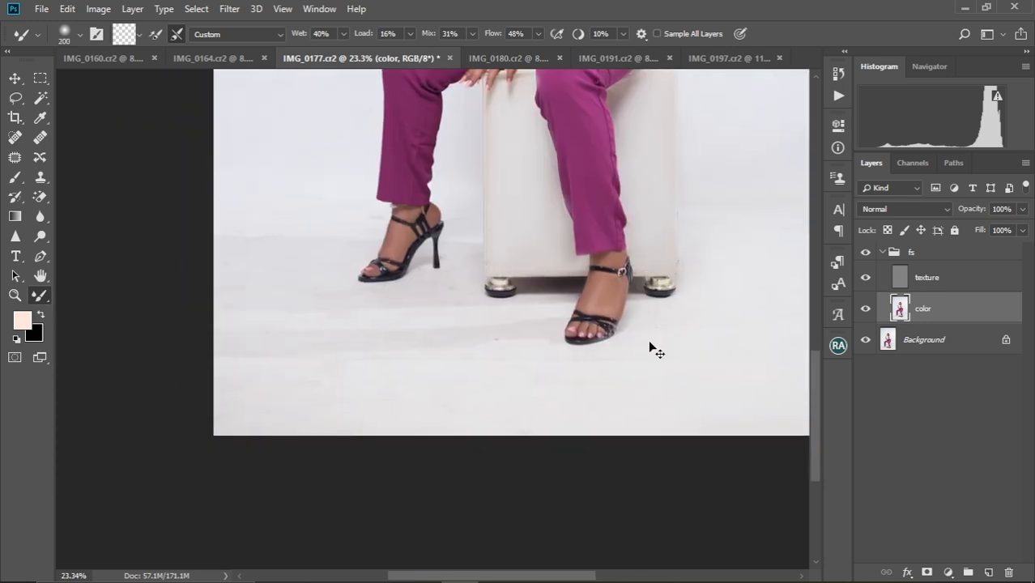
key("bracketright")
scroll(464, 409, "up", 3)
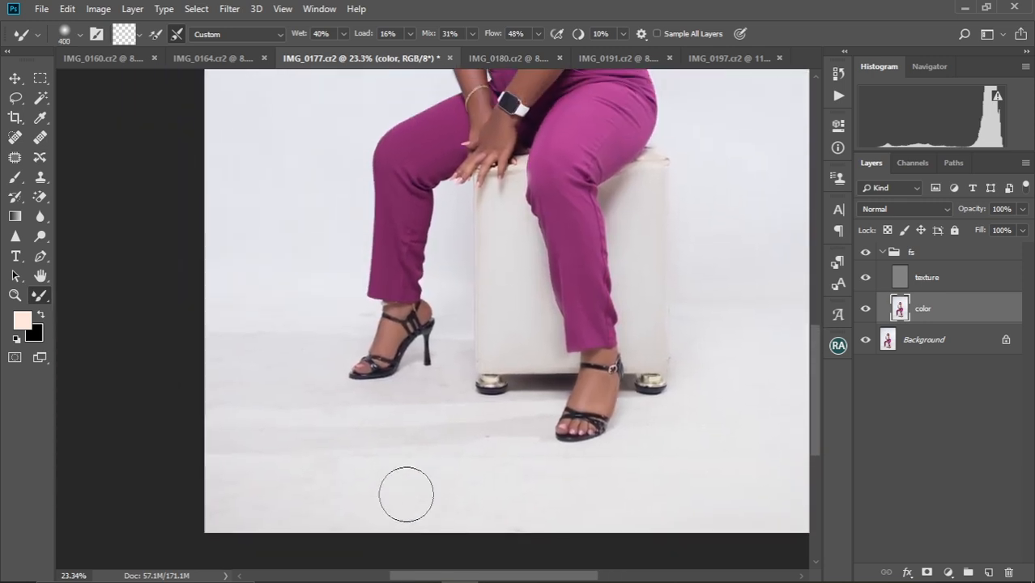
key("bracketleft")
key("bracketleft")
key("bracketleft")
key("bracketleft")
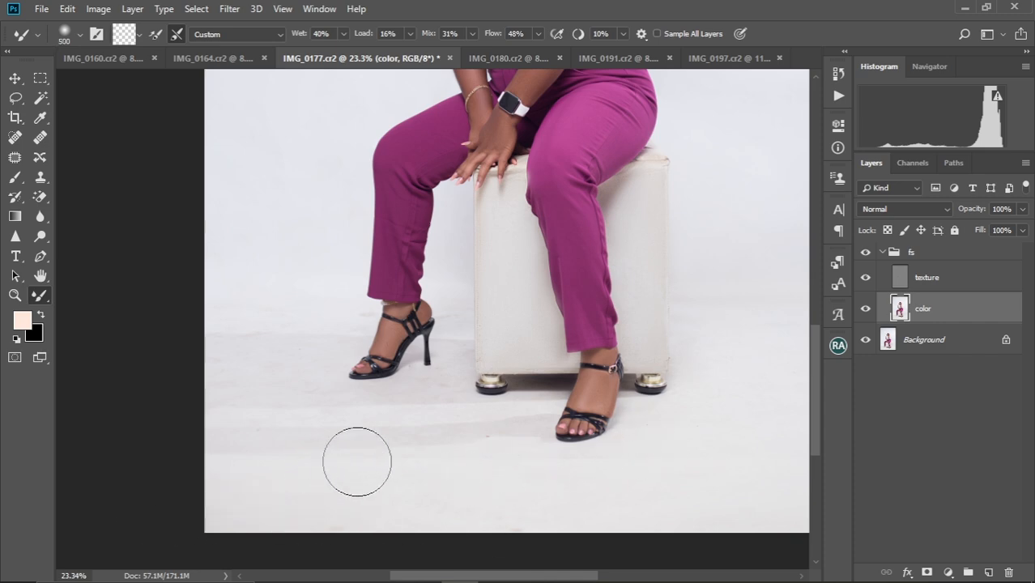
key("bracketright")
key("bracketright")
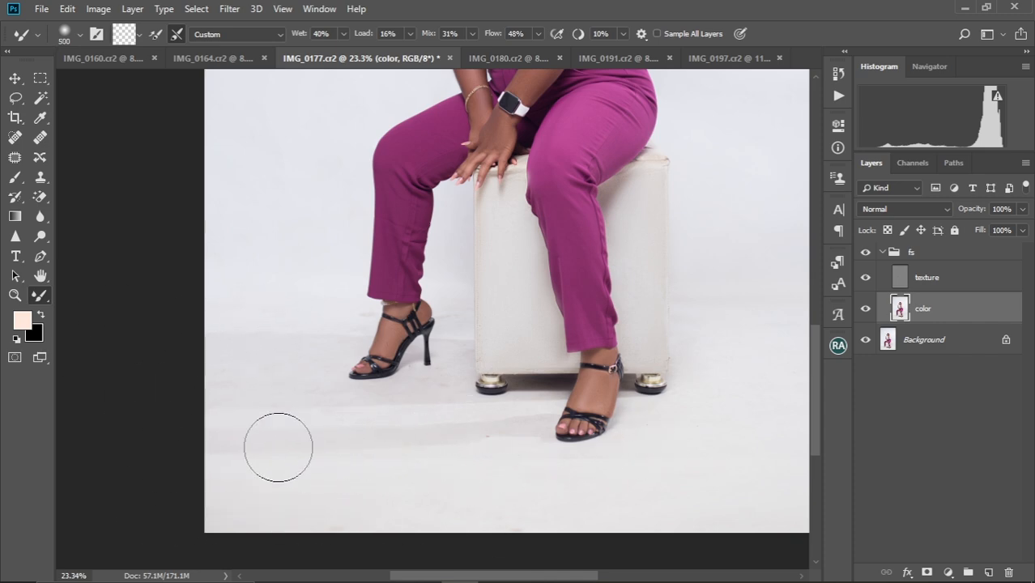
Step: Smooth the floor marks between the raised heel and the stool's near foot, reducing the Mixer Brush from 175 to 80 px
scroll(388, 441, "down", 3)
scroll(389, 462, "up", 6)
left_click_drag(390, 477, 439, 320)
key("bracketleft")
key("bracketleft")
key("bracketleft")
key("bracketleft")
key("bracketleft")
key("bracketleft")
key("bracketleft")
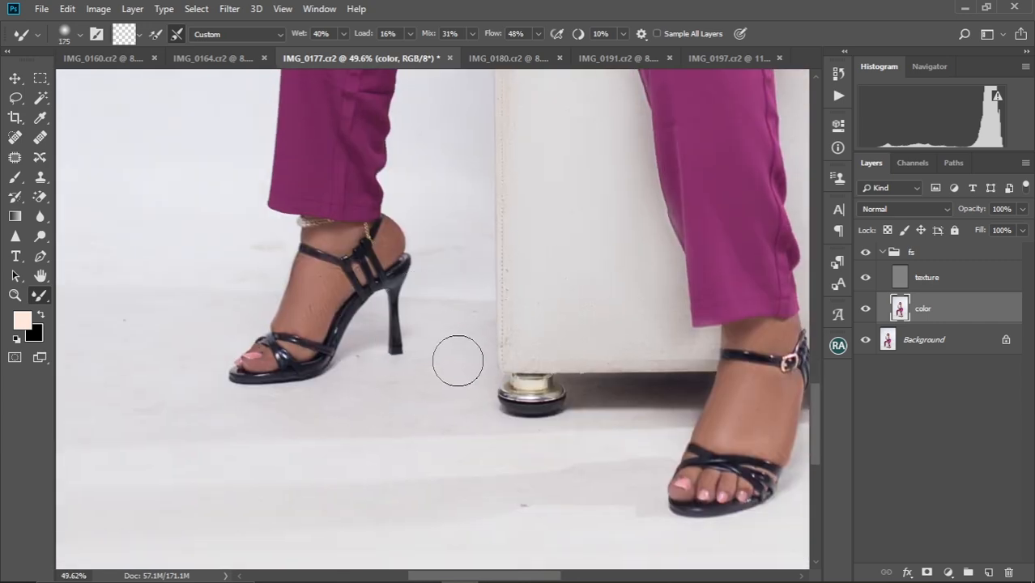
key("bracketleft")
key("bracketleft")
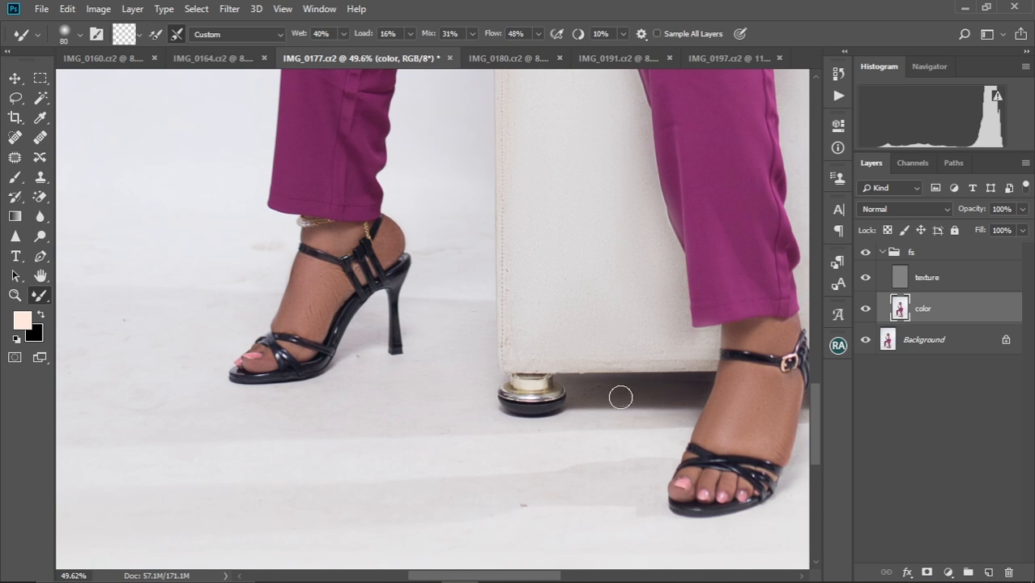
Step: Blend the backdrop-to-floor transition in front of the rear shoe with the Mixer Brush enlarged to 250 px
left_click_drag(244, 262, 404, 347)
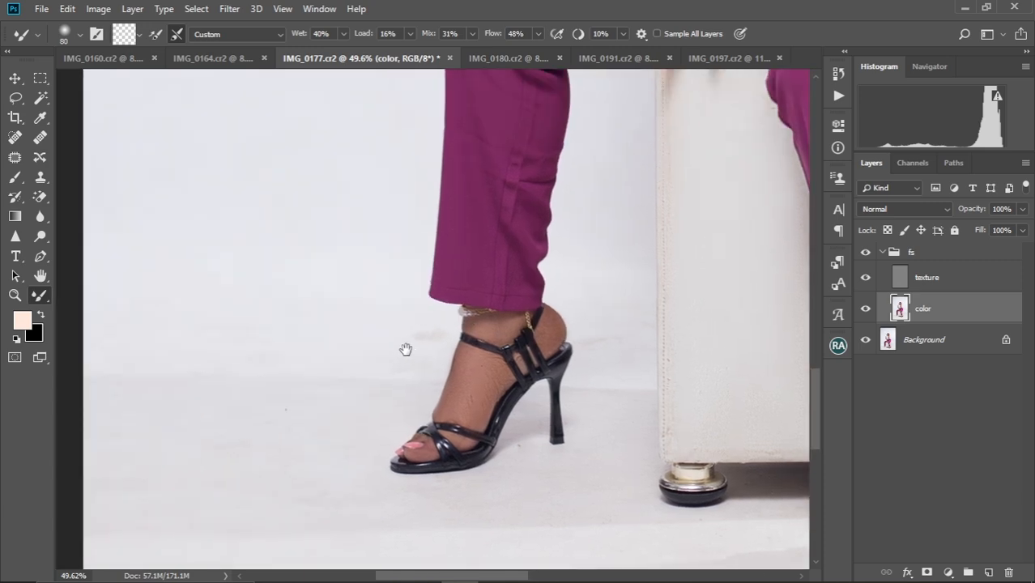
key("bracketright")
key("bracketright")
key("bracketright")
key("bracketright")
key("bracketright")
left_click_drag(111, 354, 230, 349)
key("bracketright")
key("bracketright")
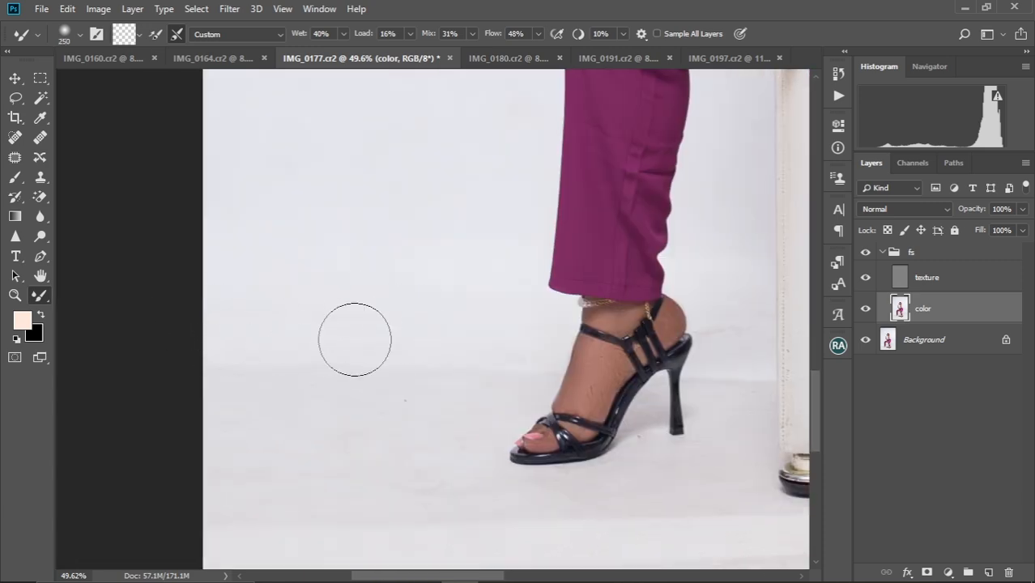
Step: Blend the floor between the rear heel and the stool, and in front of the stool, with a 125 px Mixer Brush
left_click_drag(535, 336, 297, 328)
key("bracketleft")
key("bracketleft")
key("bracketleft")
key("bracketleft")
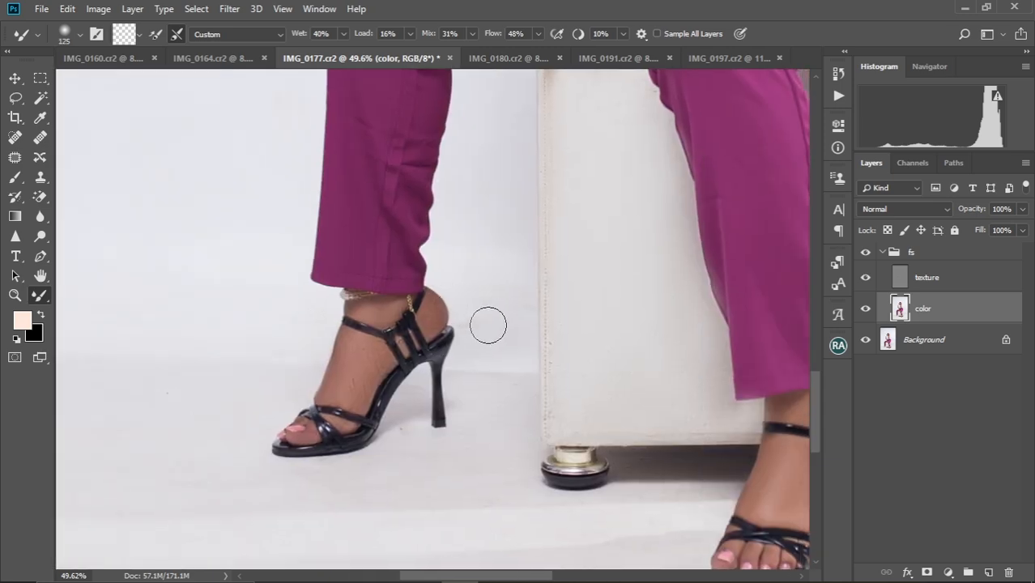
left_click_drag(544, 404, 410, 307)
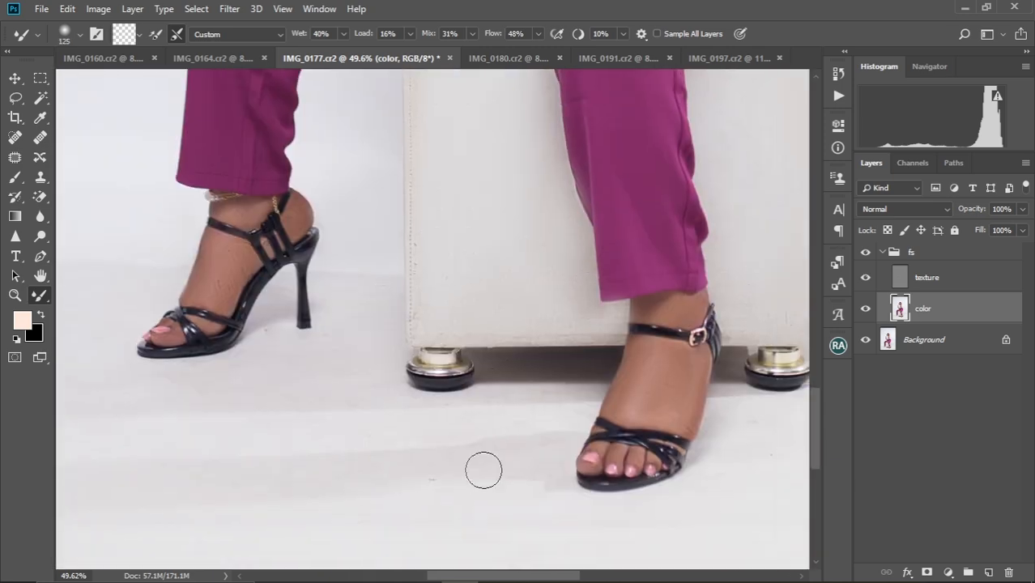
Step: Smooth the floor and lower backdrop to the right of the stool with the Mixer Brush at 200 px
left_click_drag(507, 358, 313, 352)
key("bracketright")
key("bracketright")
key("bracketright")
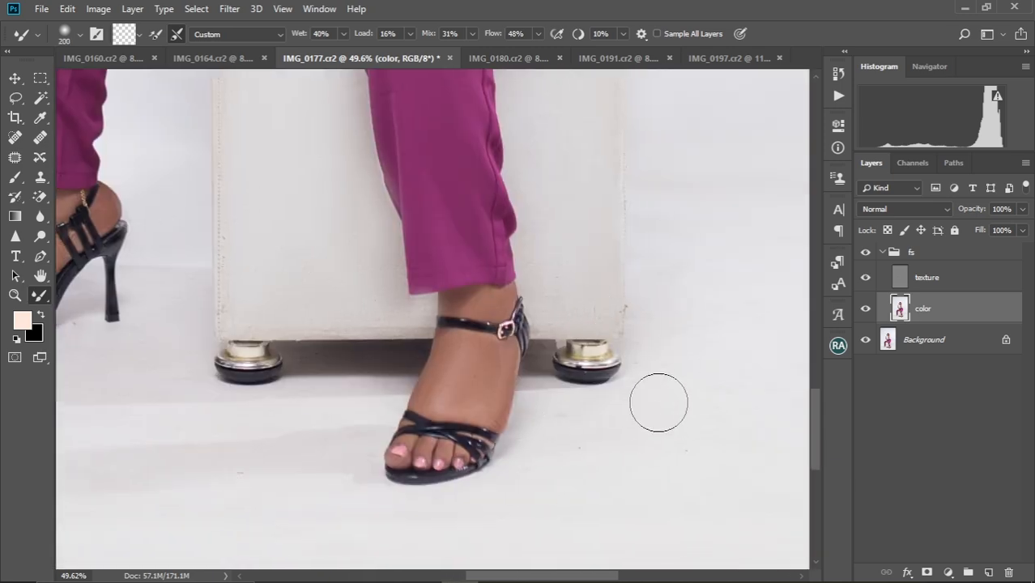
mouse_move(711, 308)
left_mouse_down()
mouse_move(577, 405)
mouse_move(713, 400)
left_mouse_up()
Step: Blend the creased top corner of the stool beside the thigh with the Mixer Brush at 40 to 60 px
key("ctrl+minus")
key("ctrl+minus")
key("ctrl+minus")
key("ctrl+minus")
key("ctrl+minus")
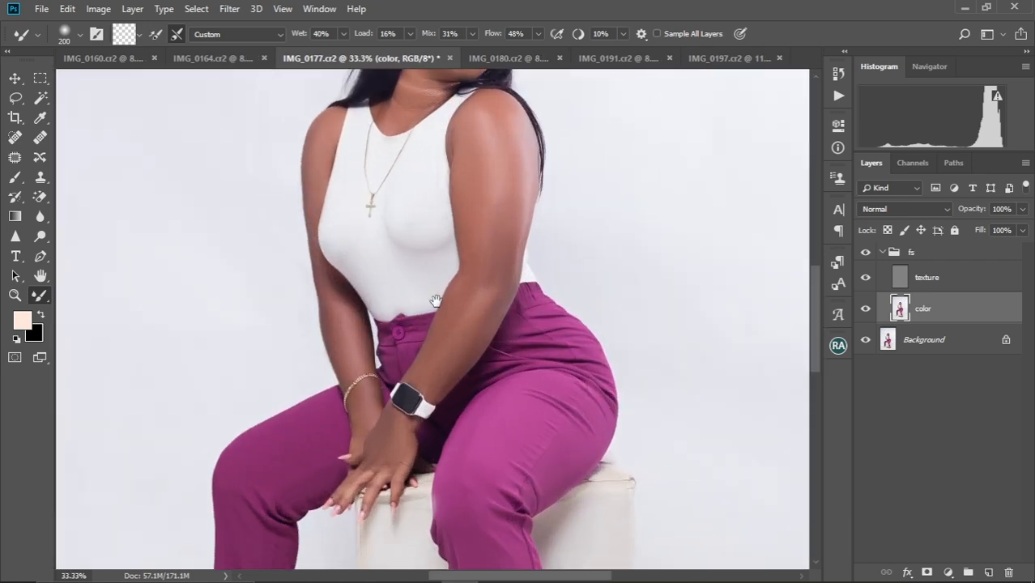
left_click_drag(434, 298, 344, 124)
left_click_drag(527, 400, 640, 401)
left_click_drag(194, 215, 429, 531)
key("bracketleft")
key("bracketleft")
key("bracketleft")
key("bracketleft")
key("bracketleft")
key("bracketleft")
key("bracketleft")
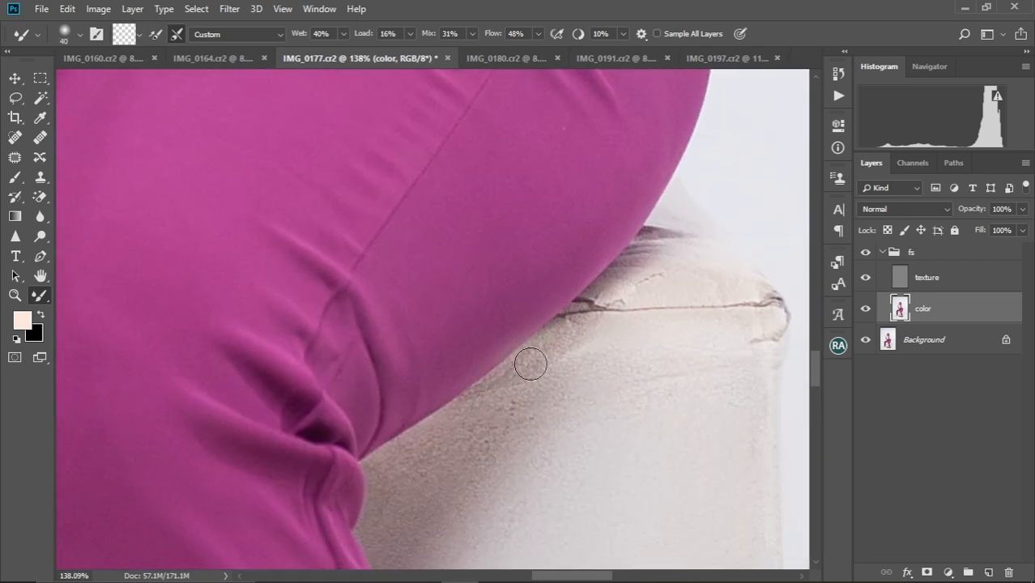
key("bracketright")
key("bracketright")
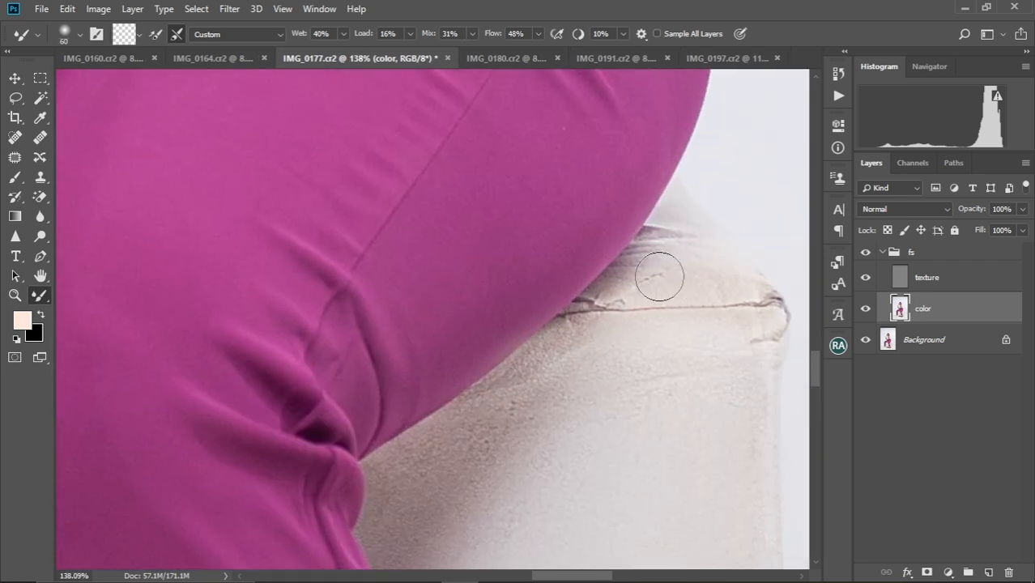
Step: Even out the stool's front face just below the fingertips with the Mixer Brush at 60 px
left_click_drag(146, 389, 423, 349)
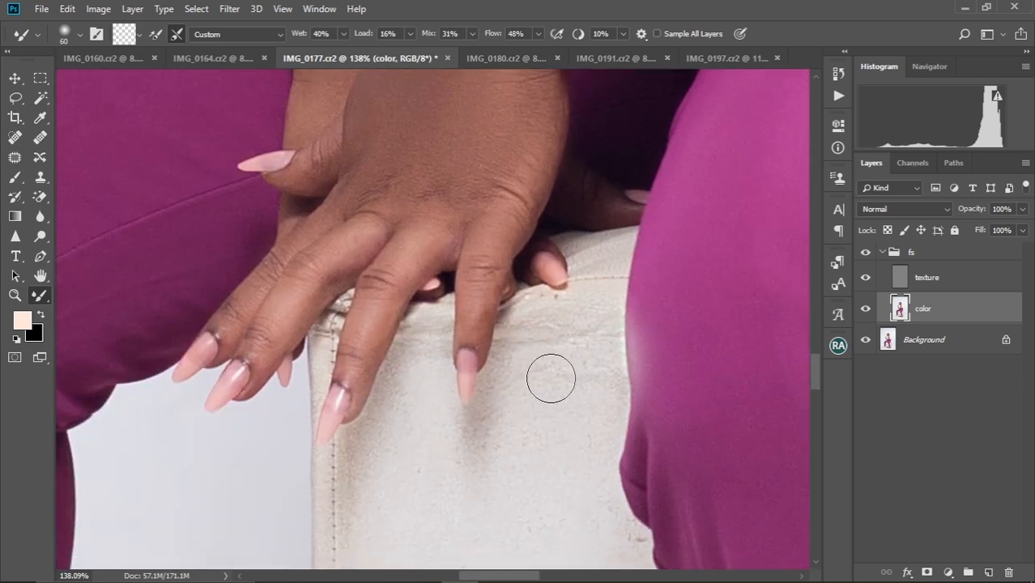
key("ctrl+0")
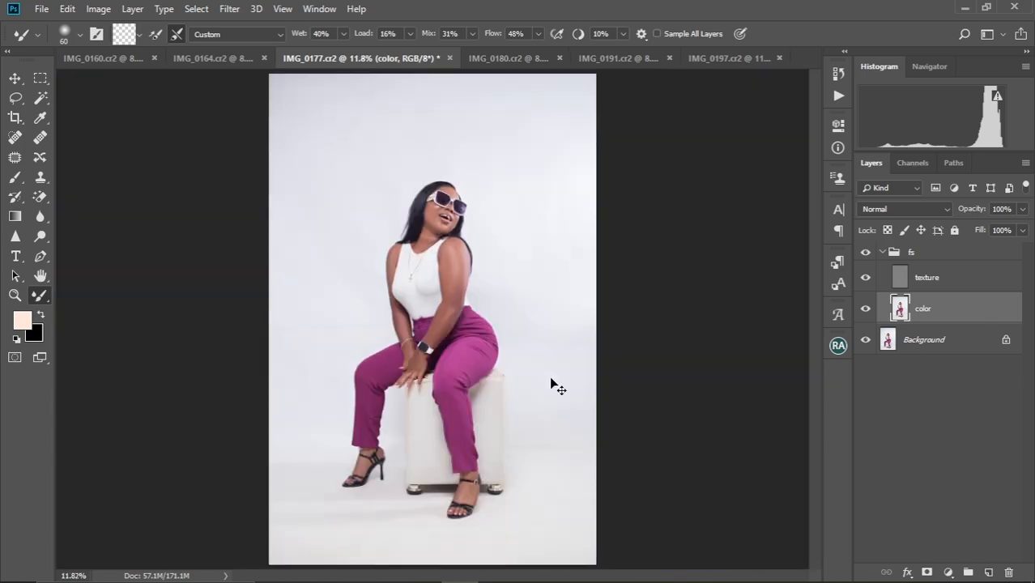
key("ctrl+minus")
key("ctrl+plus")
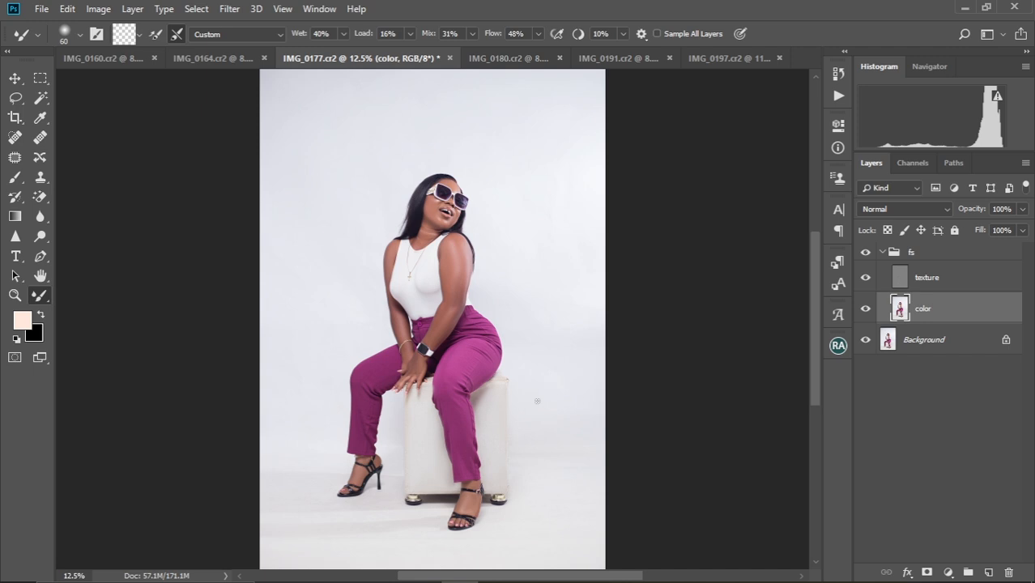
scroll(384, 436, "up", 5)
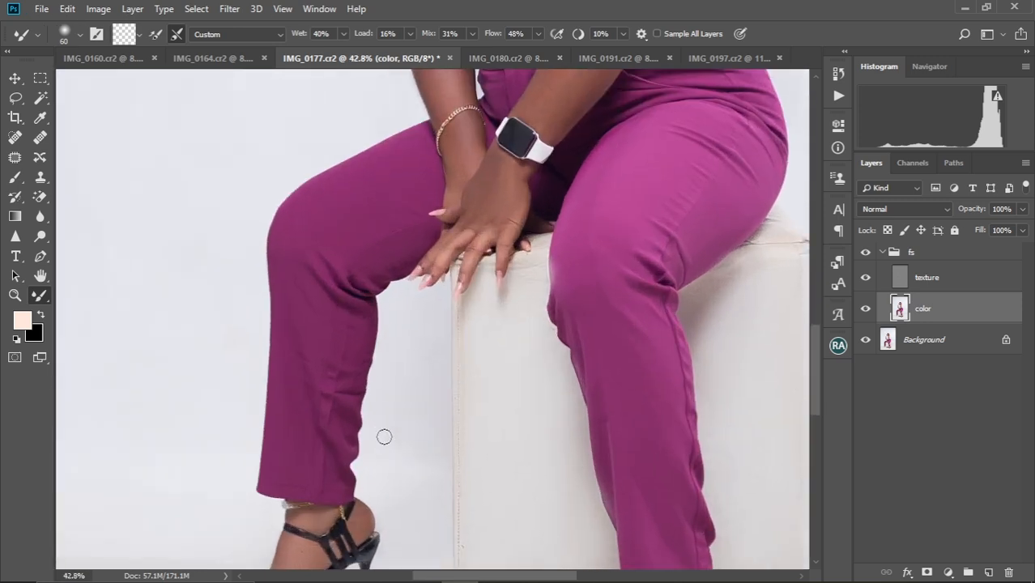
scroll(383, 437, "up", 2)
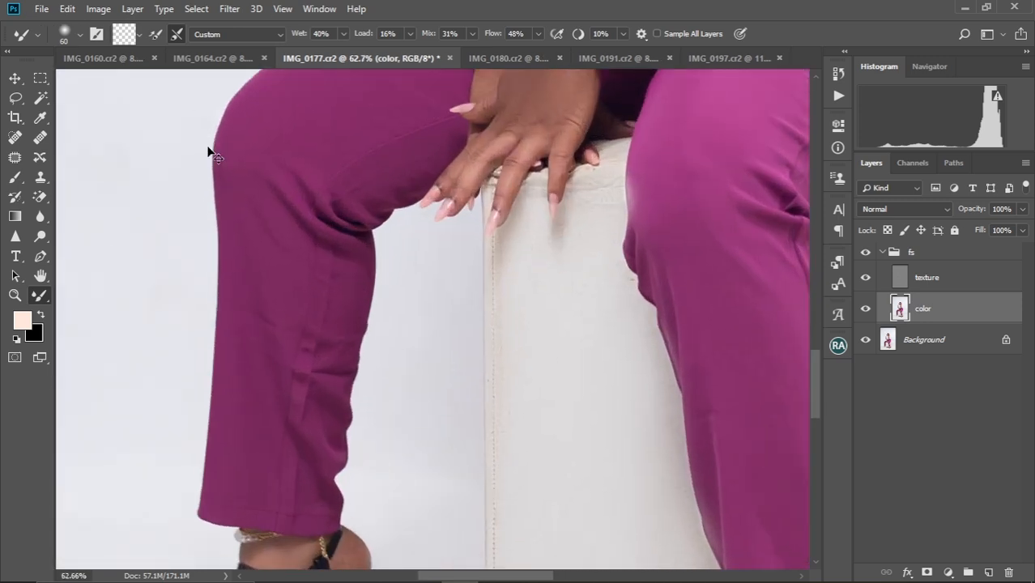
key("ctrl+0")
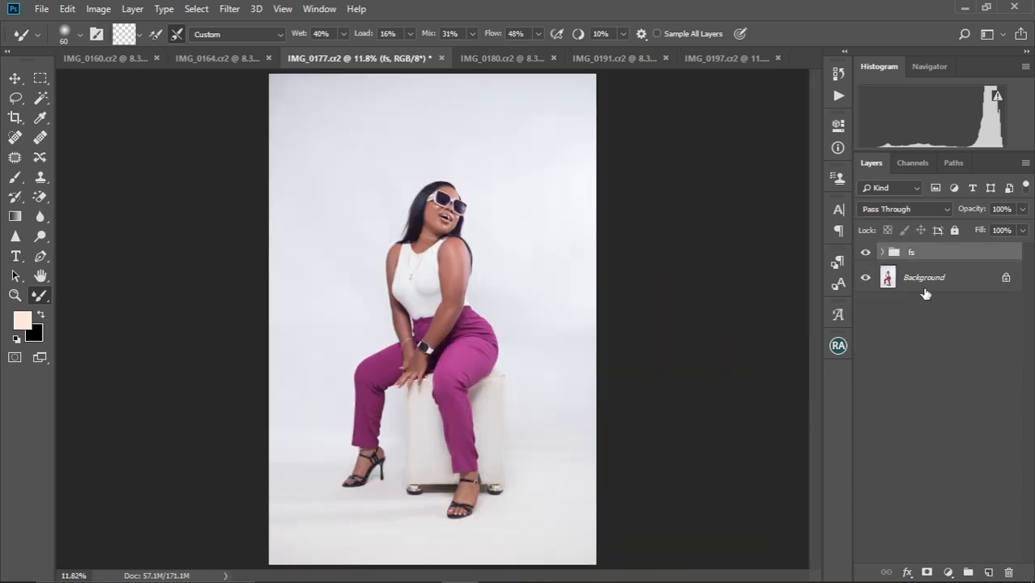
left_click(927, 281)
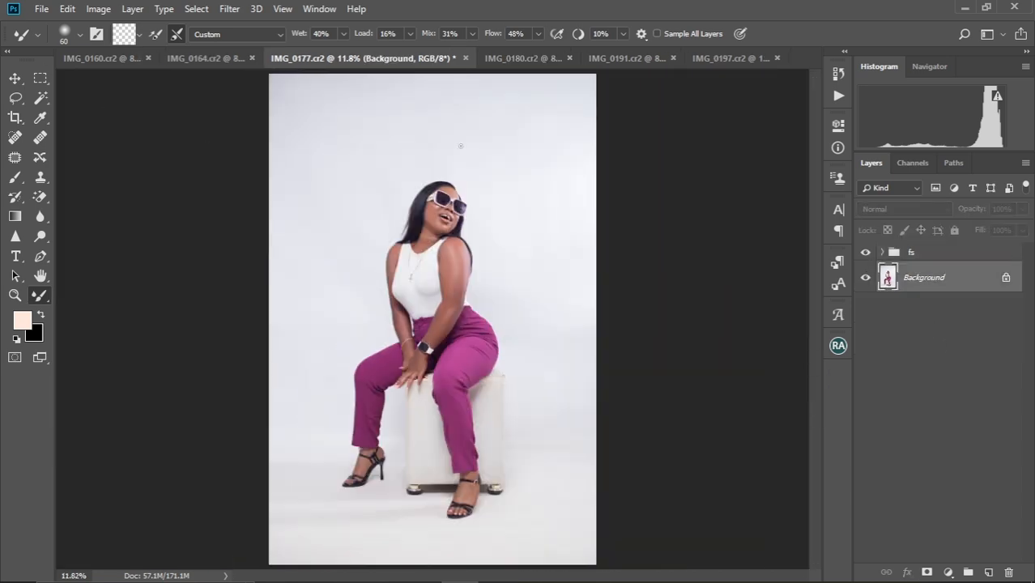
left_click(196, 10)
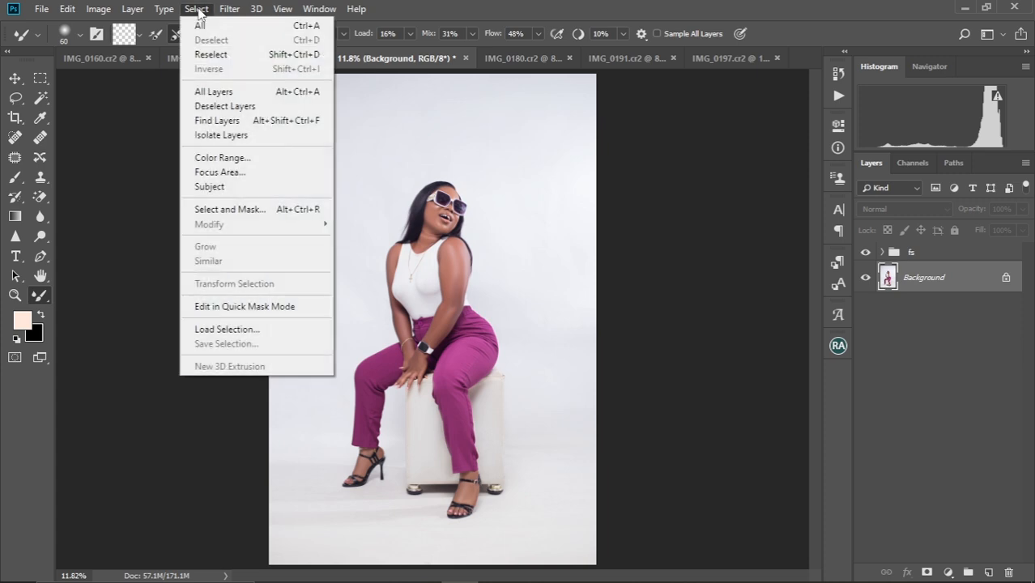
left_click(212, 187)
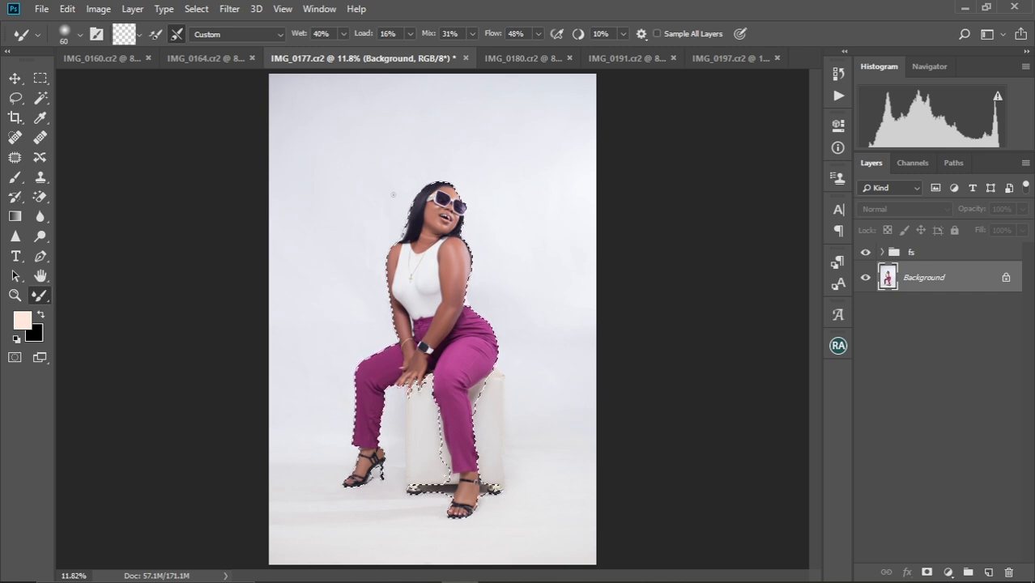
left_click(16, 97)
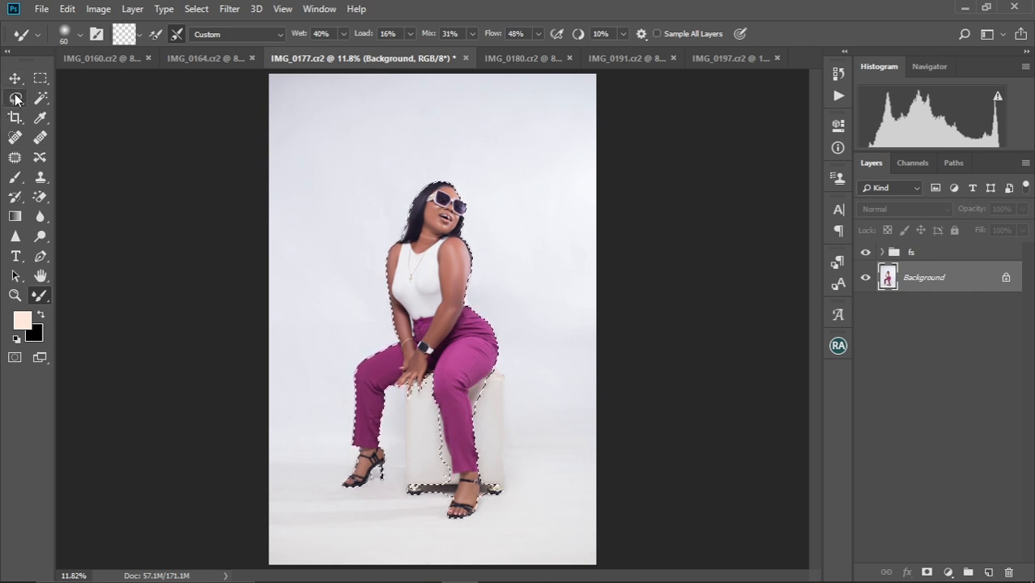
left_click(408, 170)
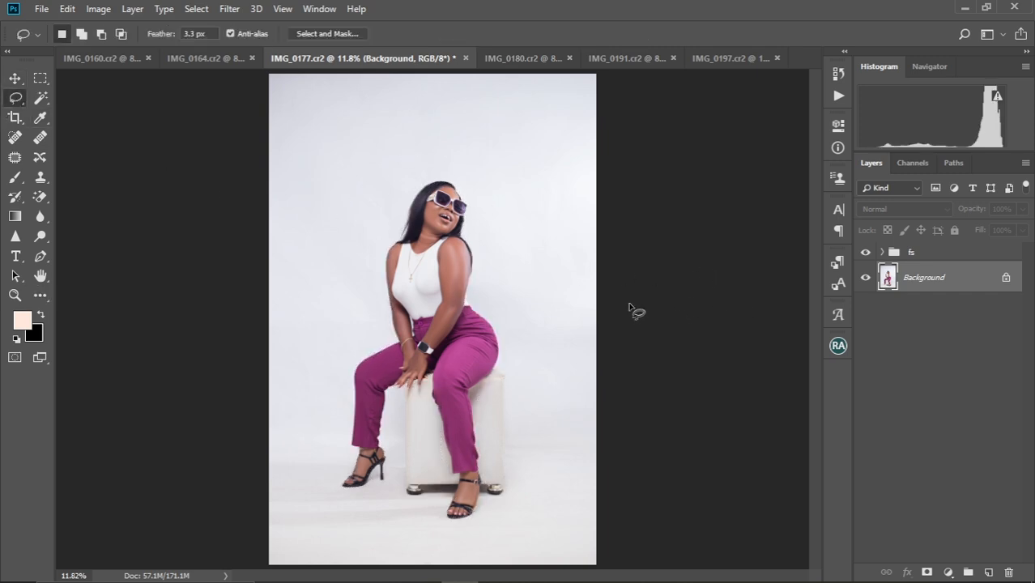
Step: Run the Teeth and Eye whitening action above the fs group
scroll(462, 295, "up", 10)
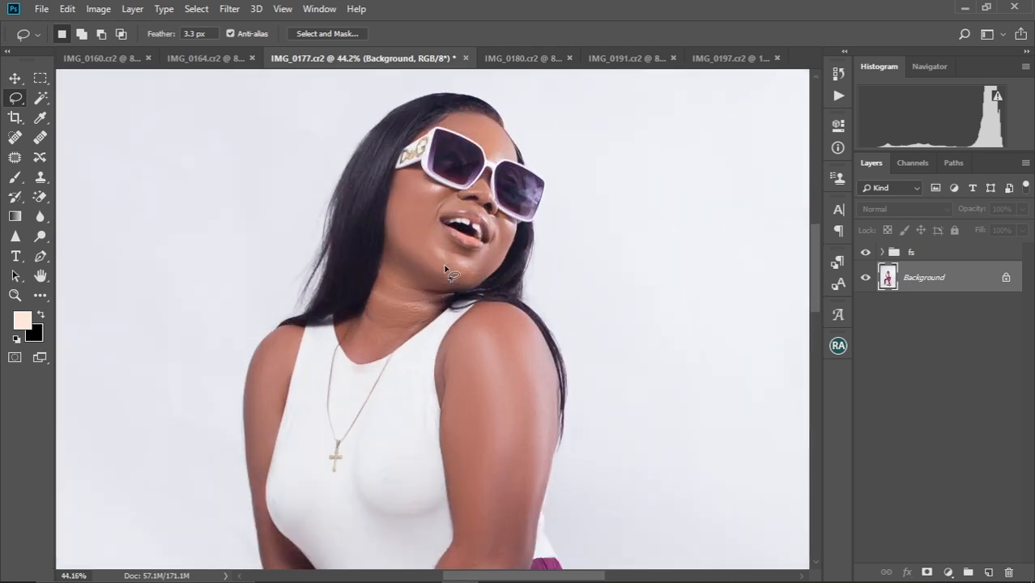
scroll(444, 270, "up", 5)
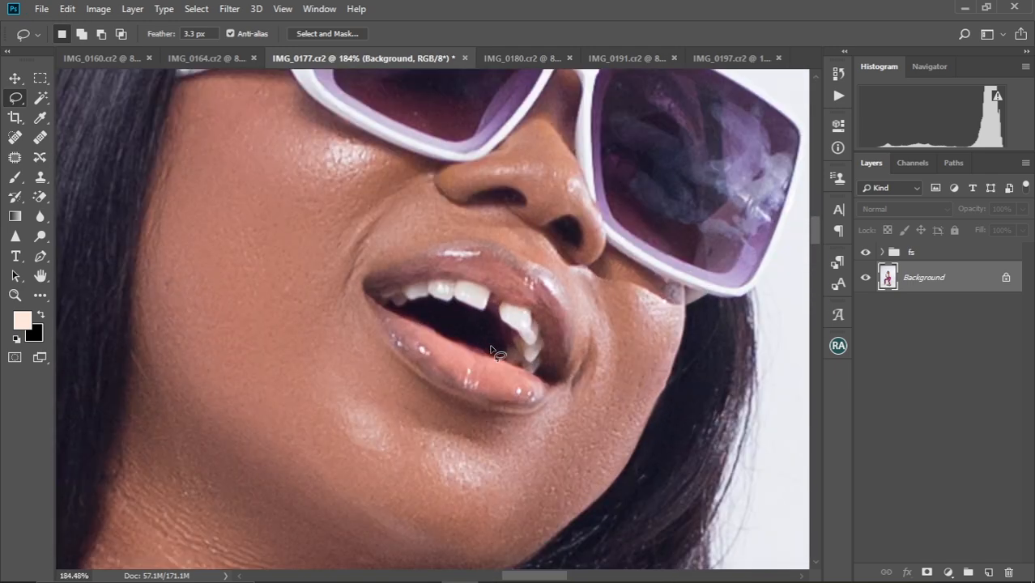
scroll(492, 350, "down", 2)
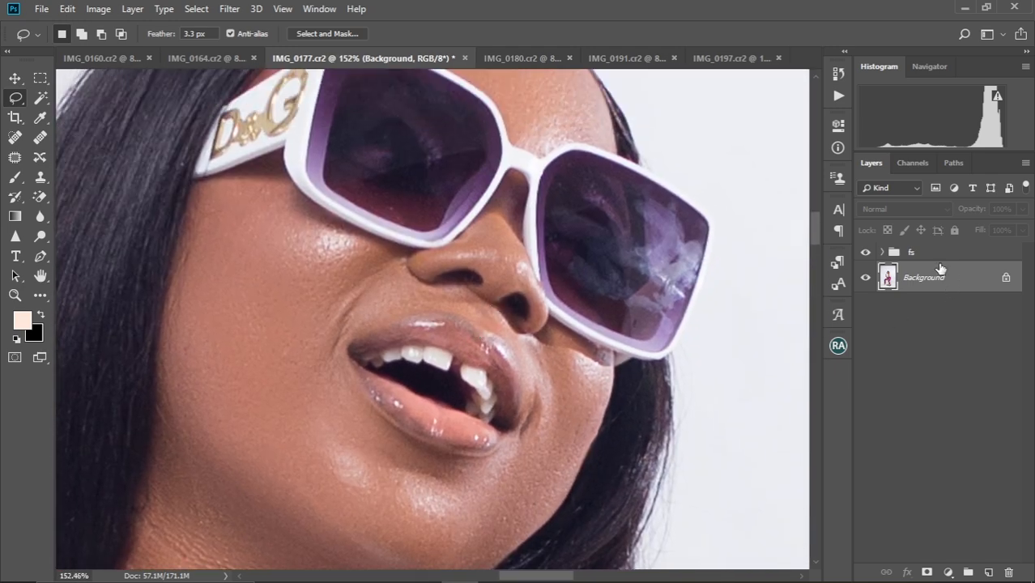
left_click(940, 256)
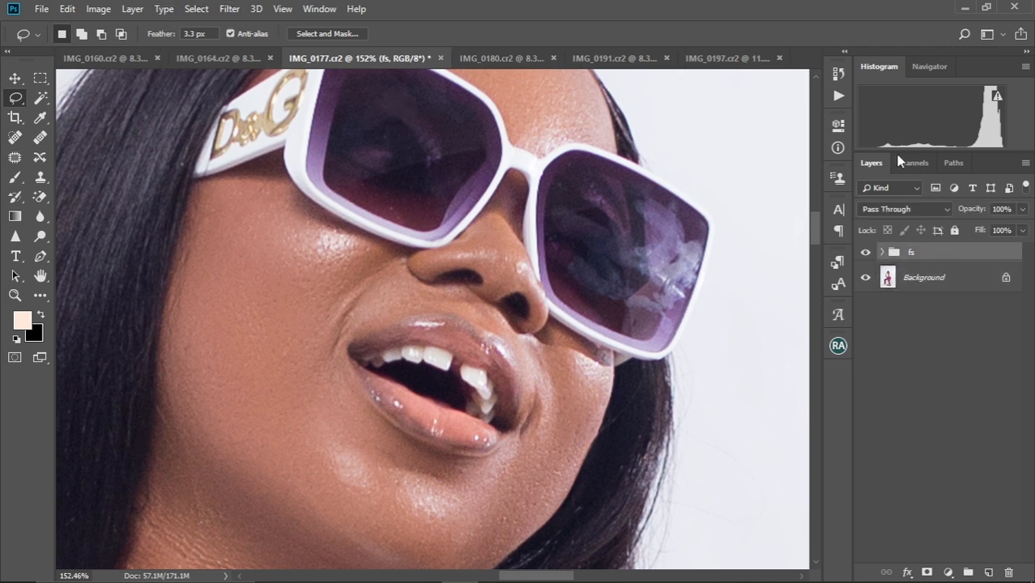
left_click(839, 96)
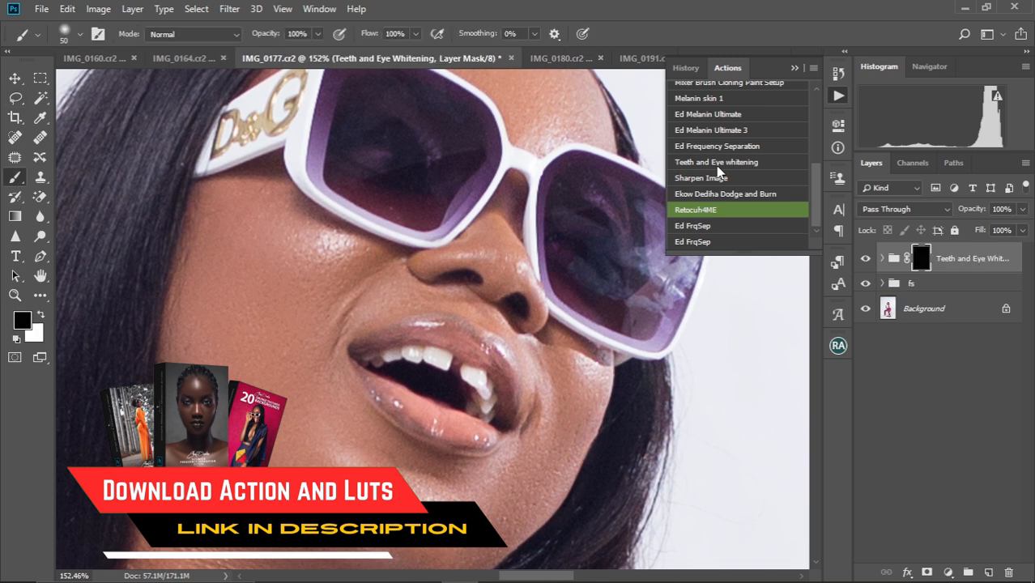
left_click(795, 69)
Step: Paint white over the teeth on the Teeth and Eye Whitening group's mask with a 10 px brush
scroll(474, 287, "up", 3)
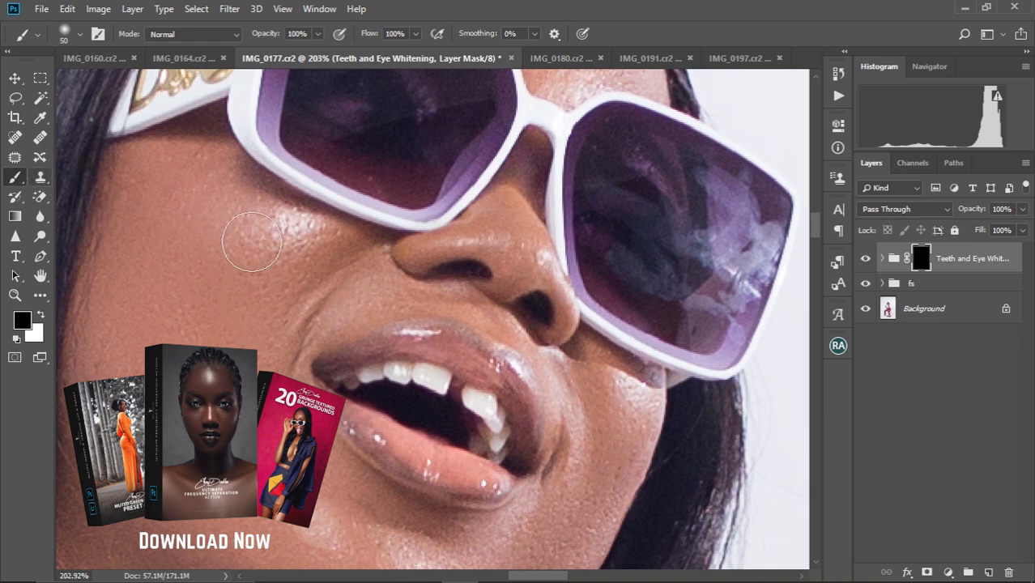
scroll(429, 320, "down", 2)
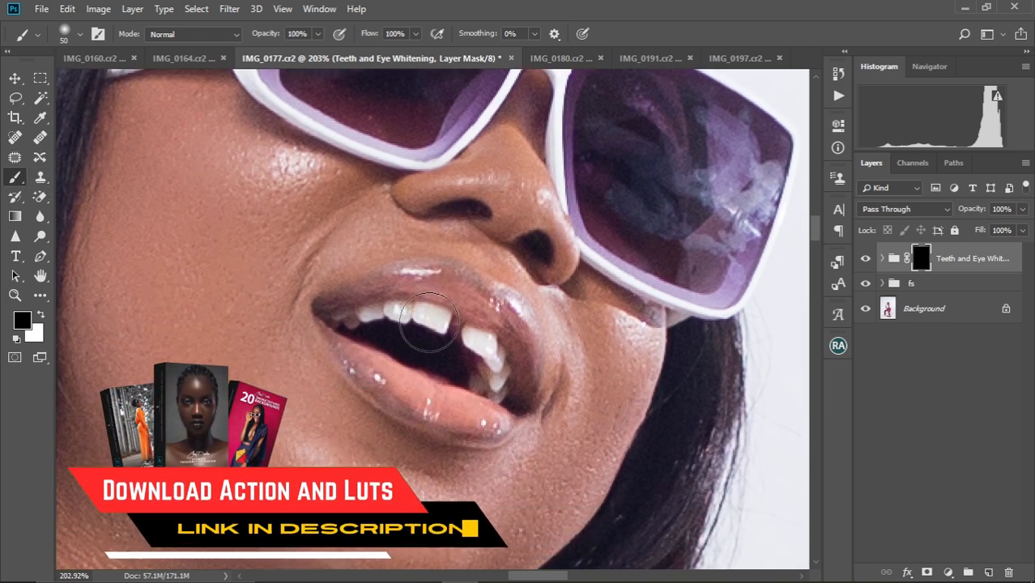
key("x")
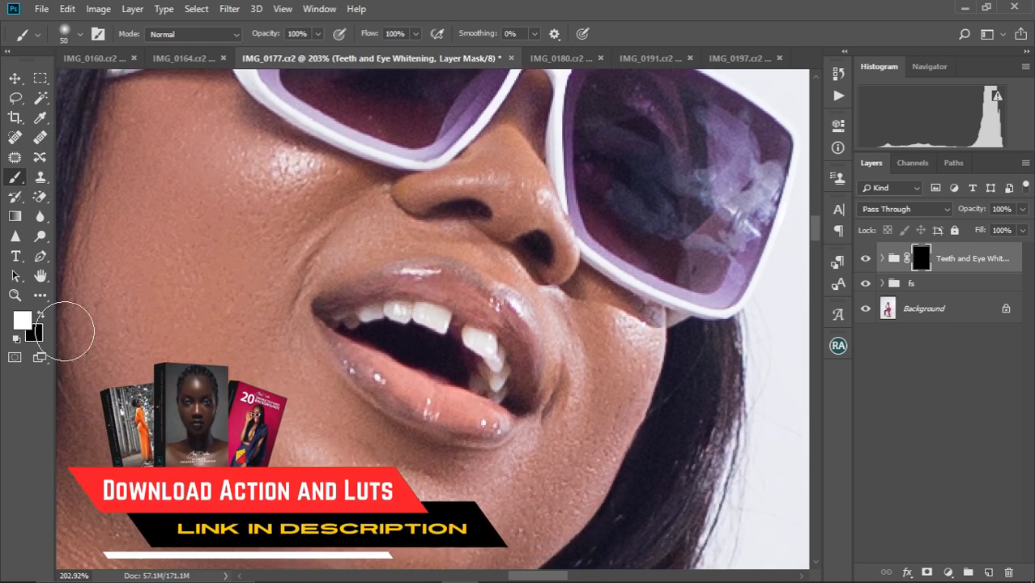
key("bracketleft")
key("bracketleft")
scroll(386, 311, "up", 2)
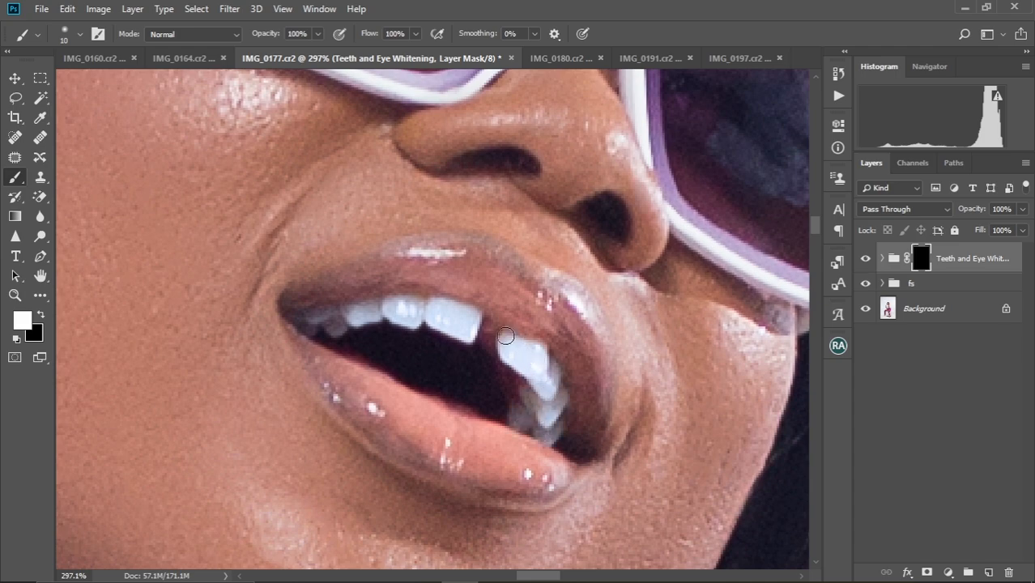
scroll(551, 396, "down", 4)
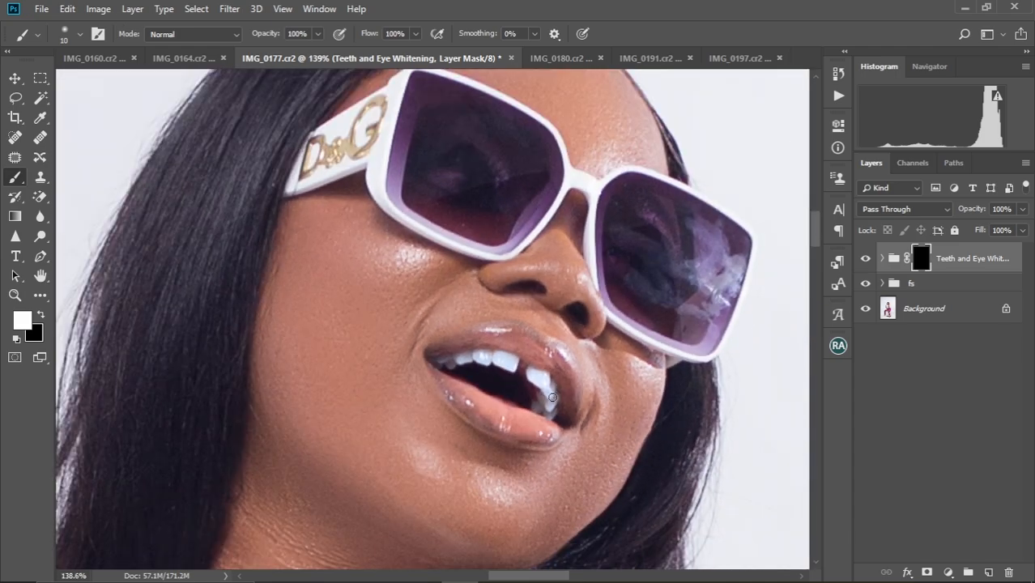
scroll(551, 396, "down", 3)
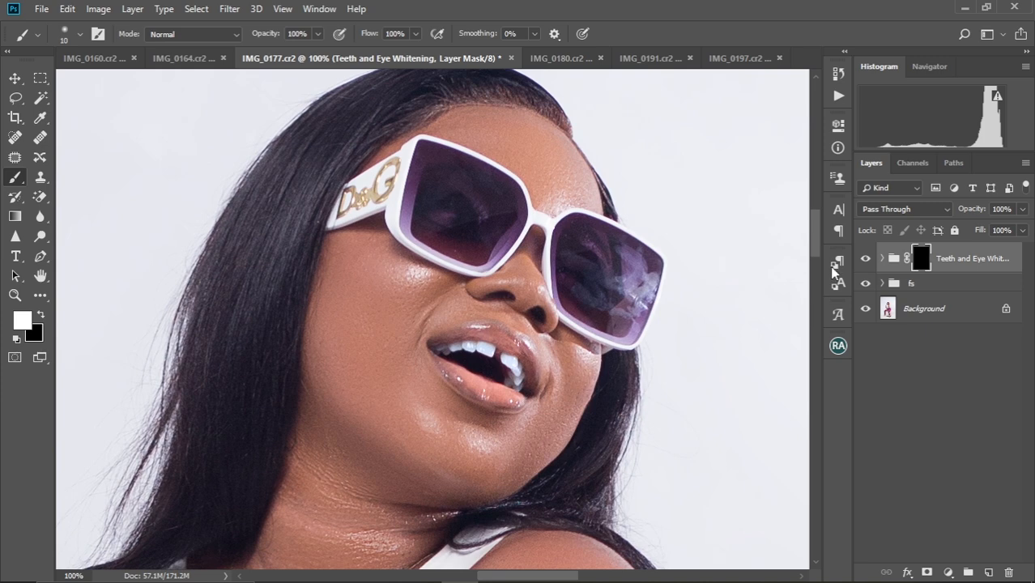
Step: Add a Curves adjustment layer above Channel Mixer 1 inside the Teeth and Eye Whitening group
left_click(882, 259)
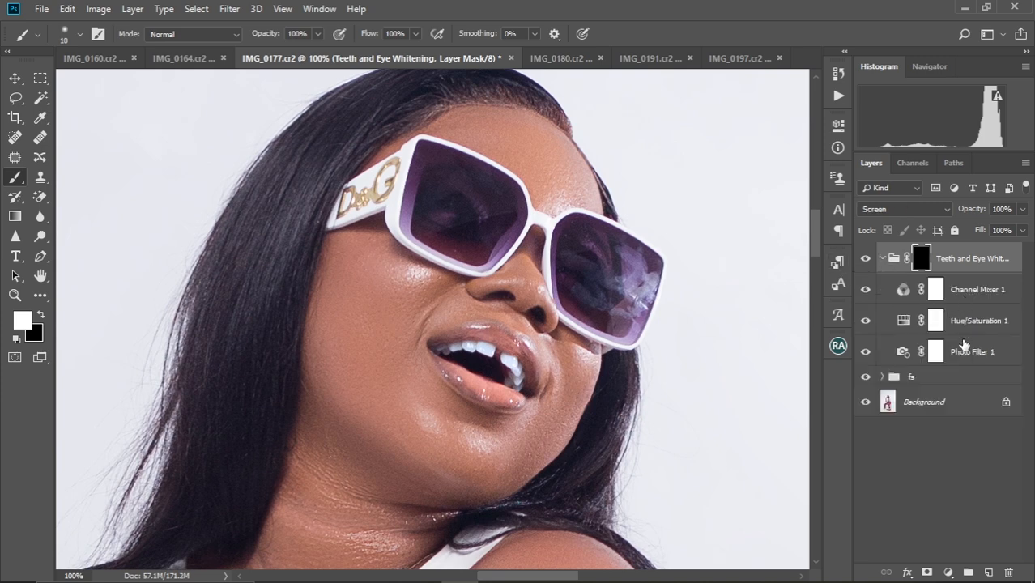
left_click(962, 292)
left_click(949, 572)
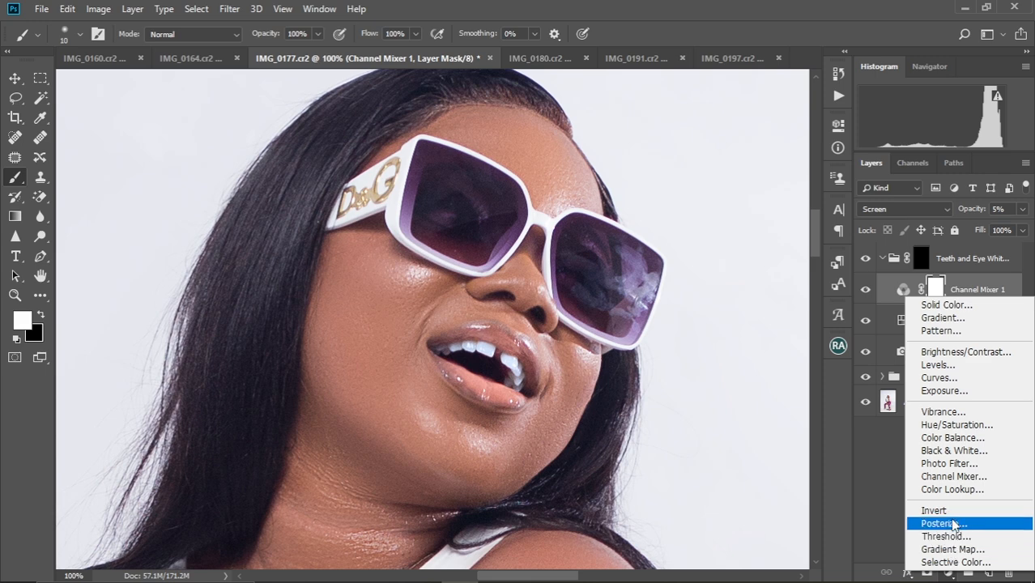
left_click(947, 377)
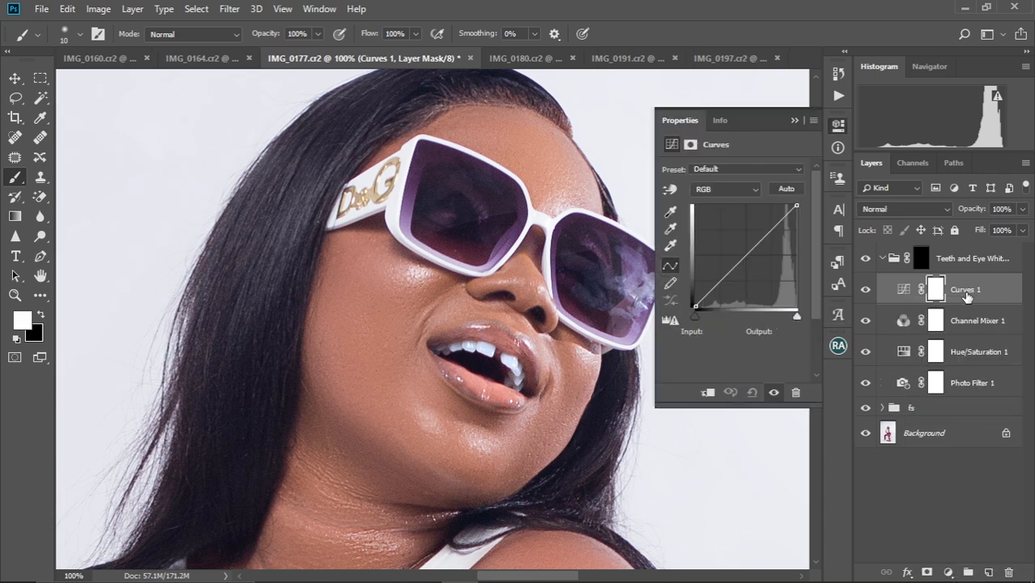
Step: Raise the midpoint of the Curves 1 curve to brighten the teeth and collapse the Teeth and Eye Whitening group
left_click_drag(746, 253, 744, 248)
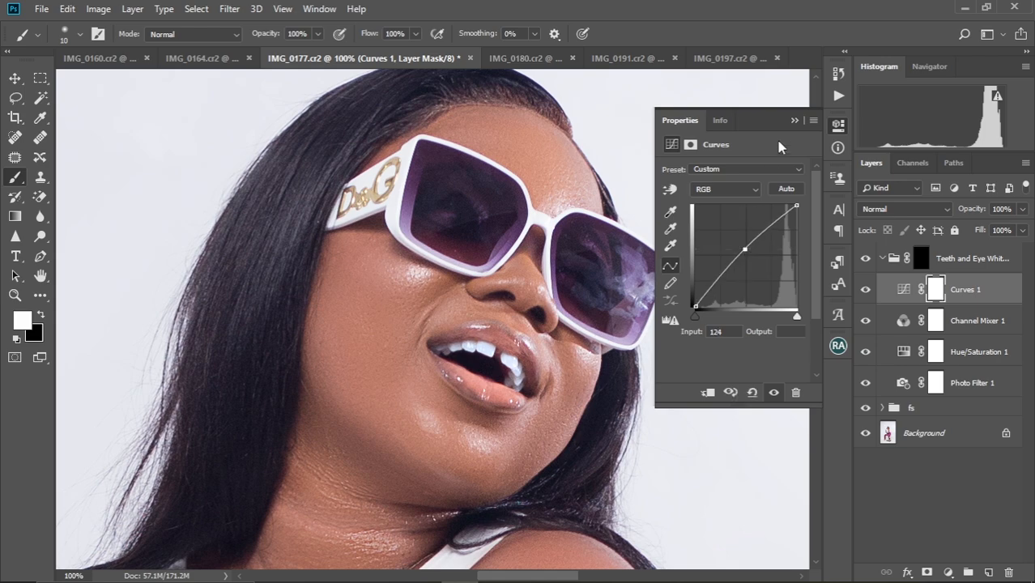
left_click(793, 120)
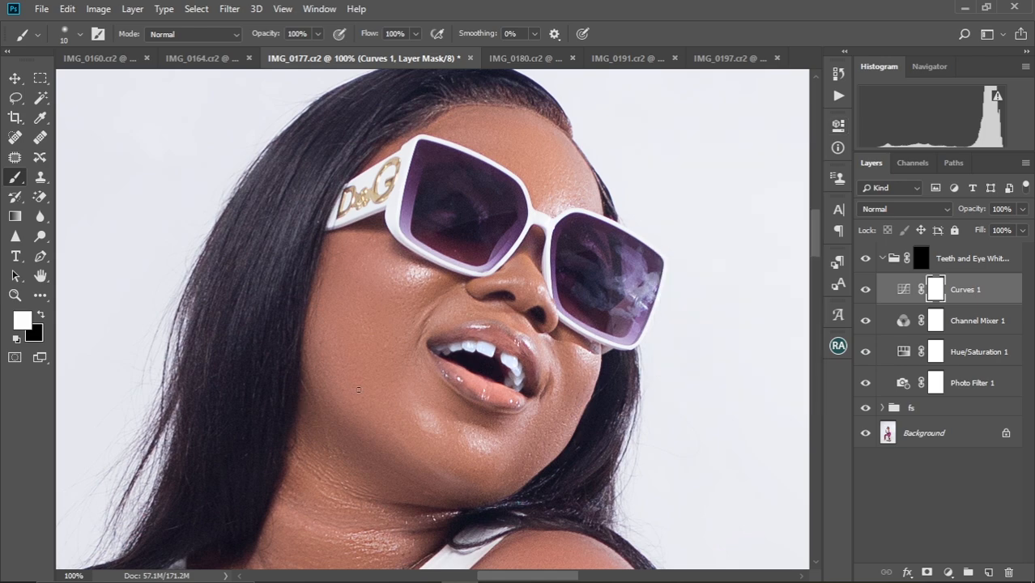
scroll(357, 389, "down", 7)
scroll(362, 397, "up", 1)
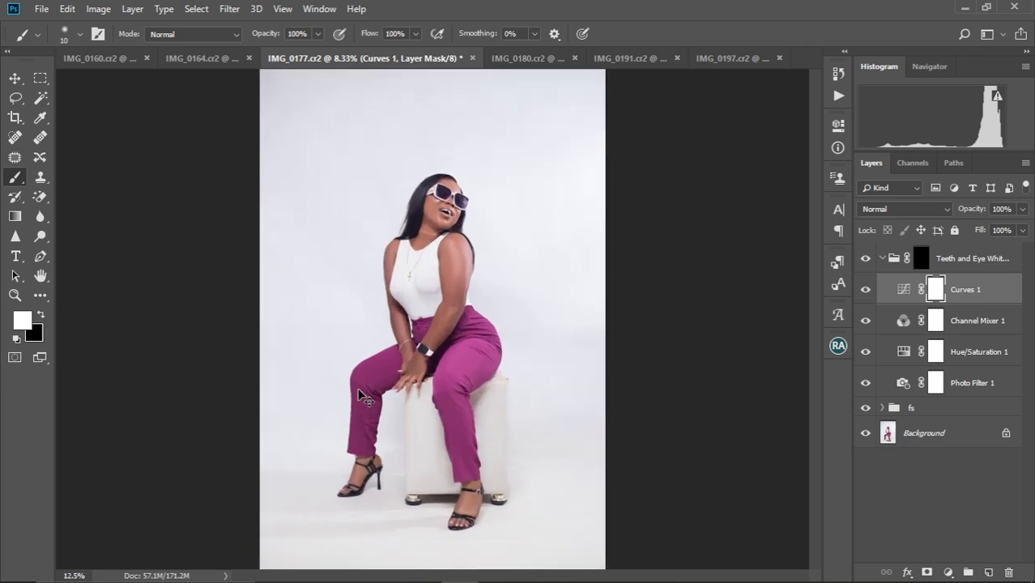
scroll(359, 392, "up", 2)
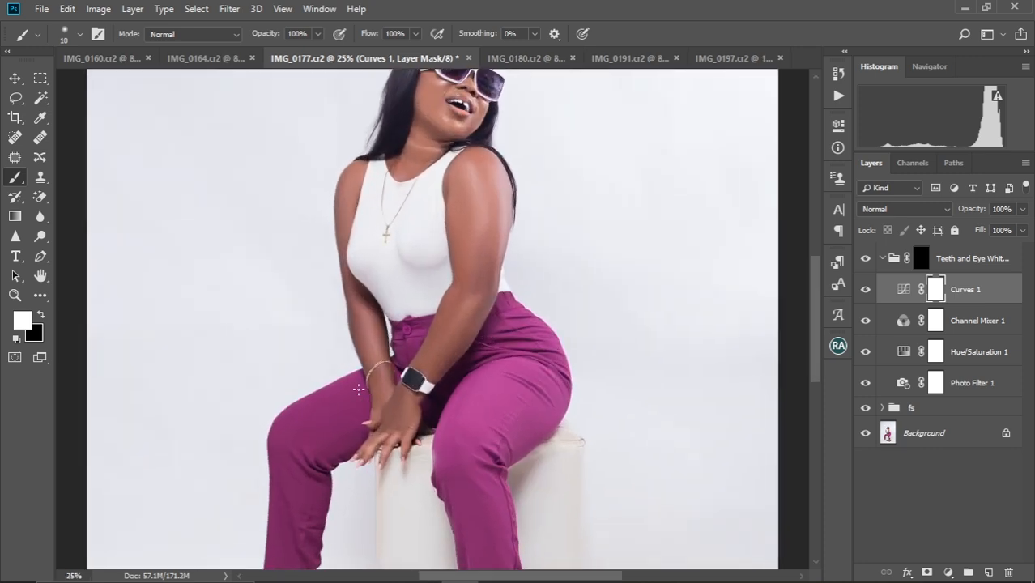
scroll(358, 389, "down", 3)
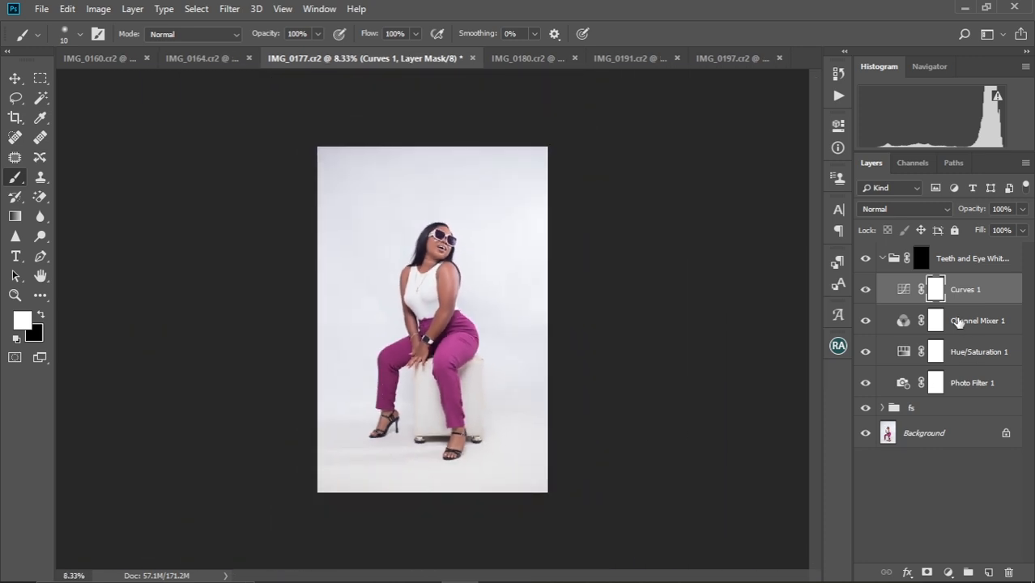
left_click(882, 259)
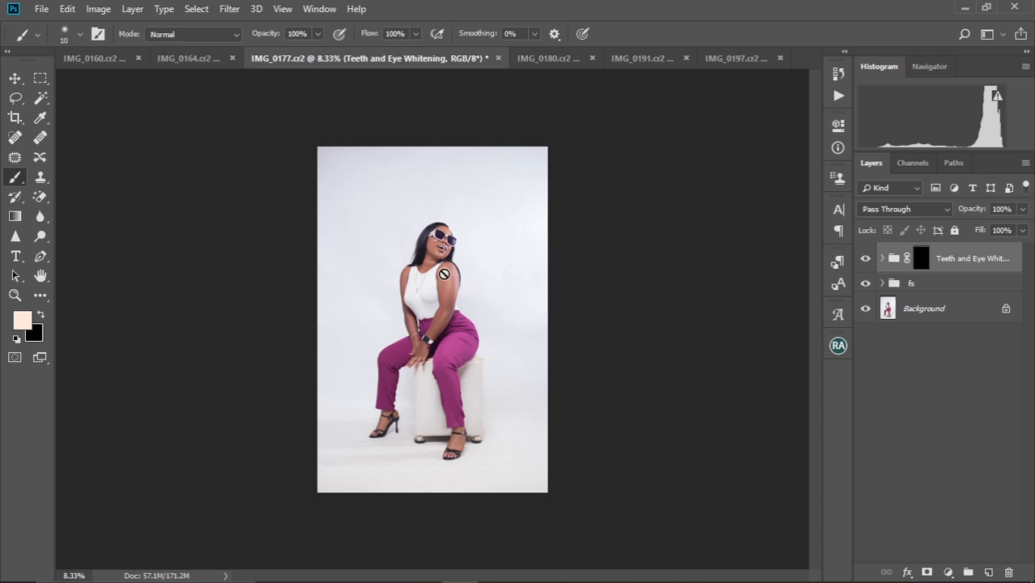
scroll(391, 334, "up", 2)
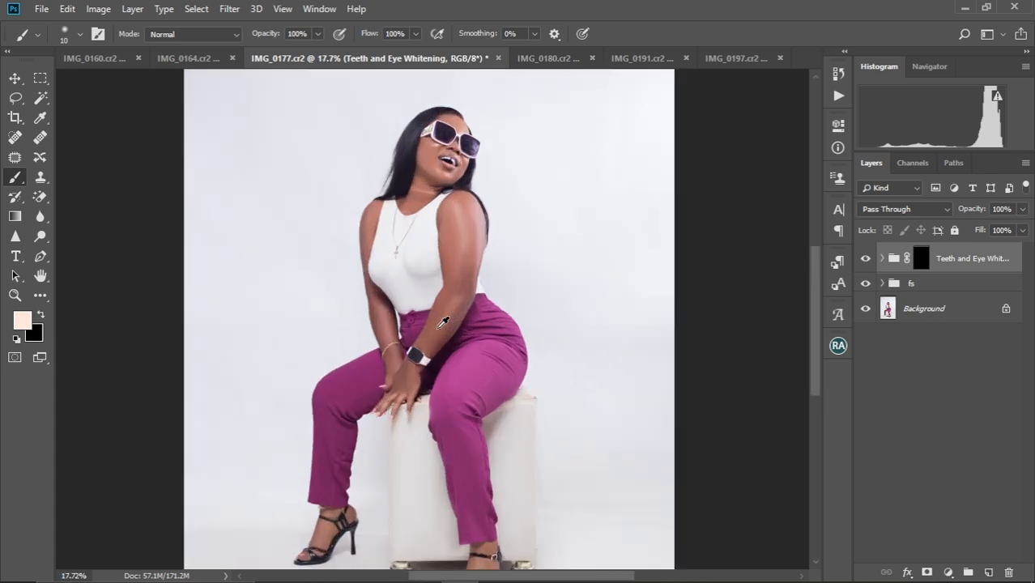
scroll(443, 322, "down", 1)
scroll(444, 323, "down", 1)
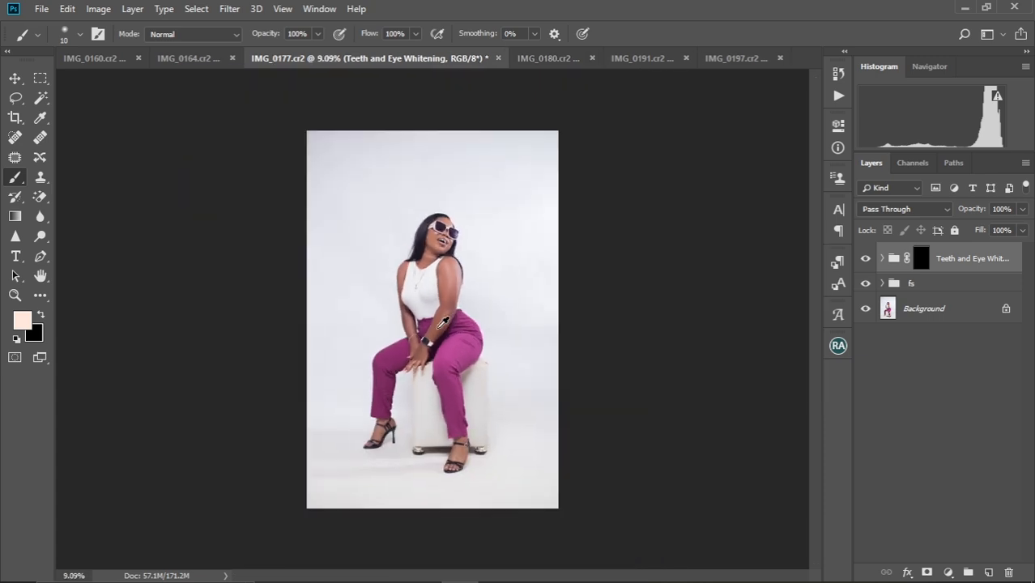
Step: Select the subject on the Background layer with Select Subject
left_click(932, 312)
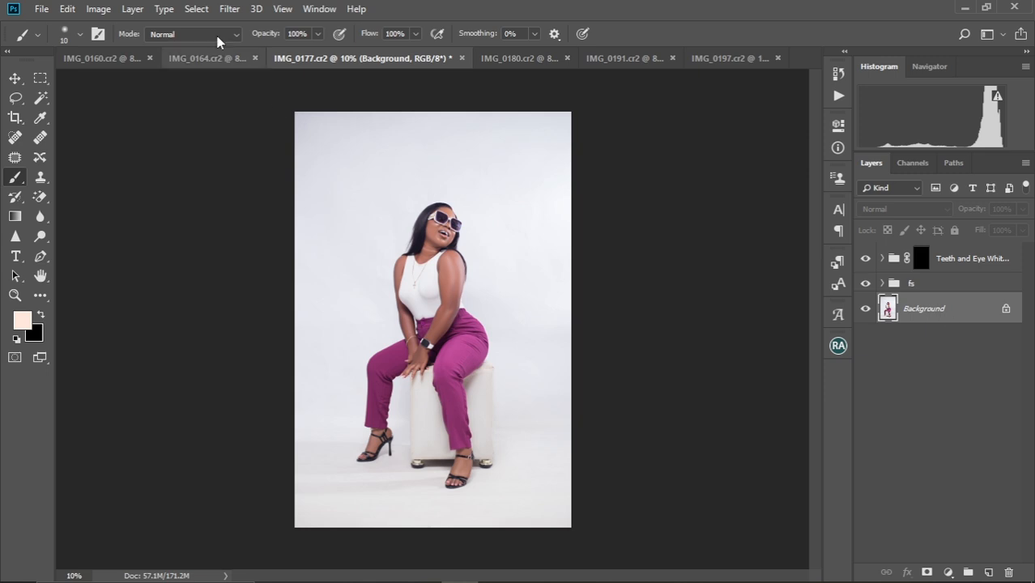
left_click(197, 10)
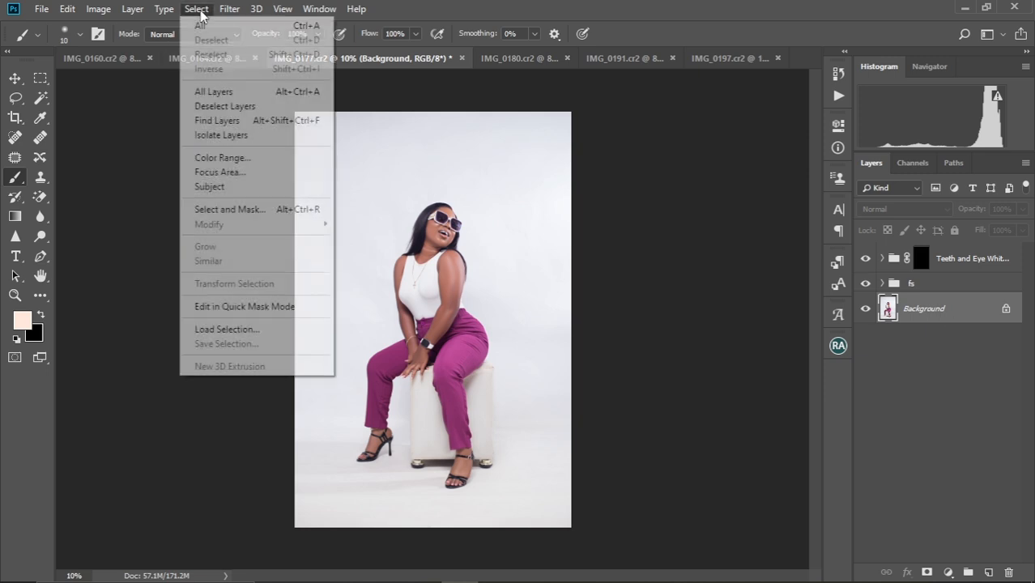
left_click(223, 187)
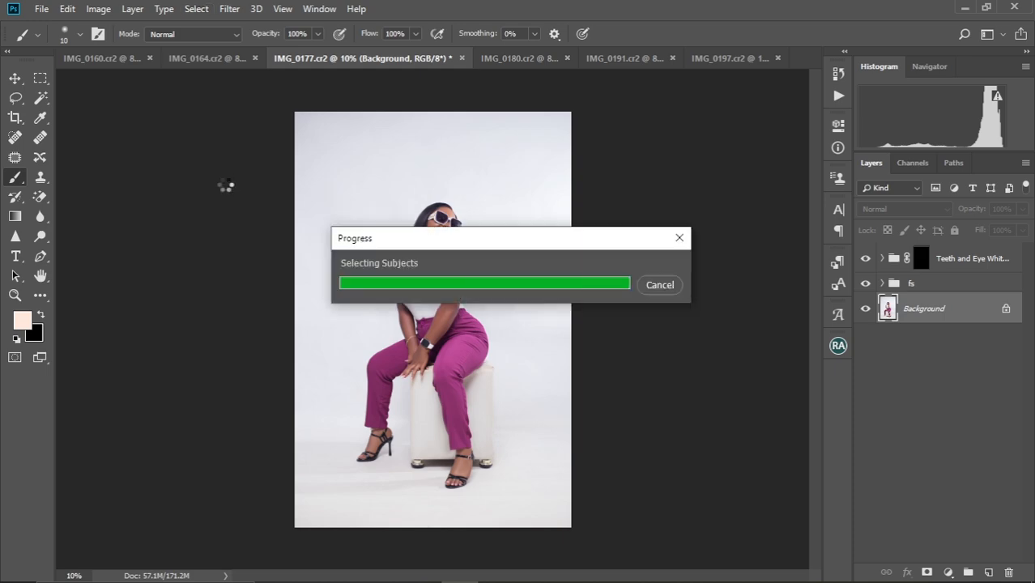
Step: Add the missed strip of white top between the arm and the trouser waistband to the selection with the Lasso
scroll(421, 324, "up", 8)
left_click_drag(450, 310, 429, 486)
scroll(486, 307, "down", 10)
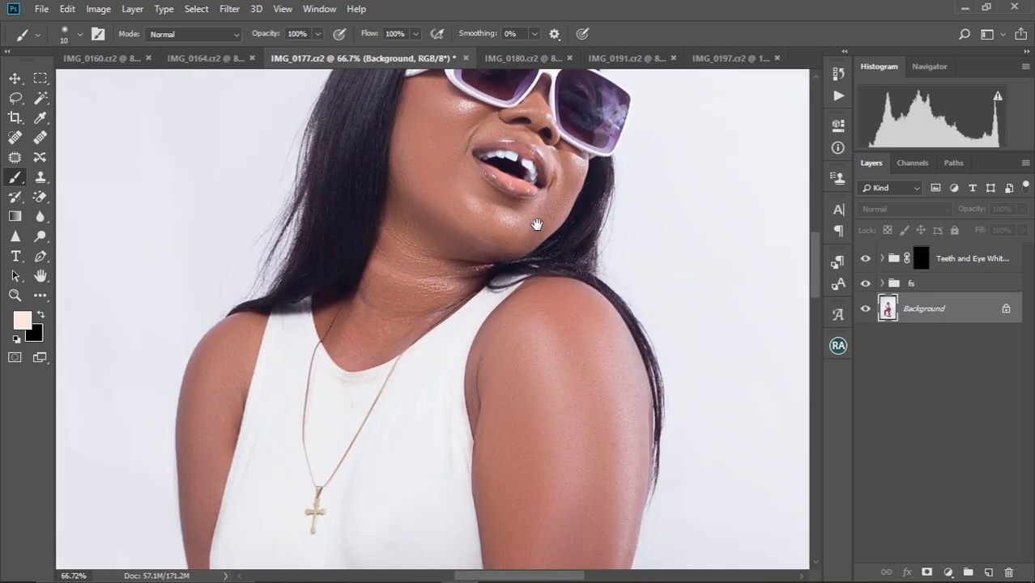
scroll(526, 344, "up", 3)
left_click(14, 98)
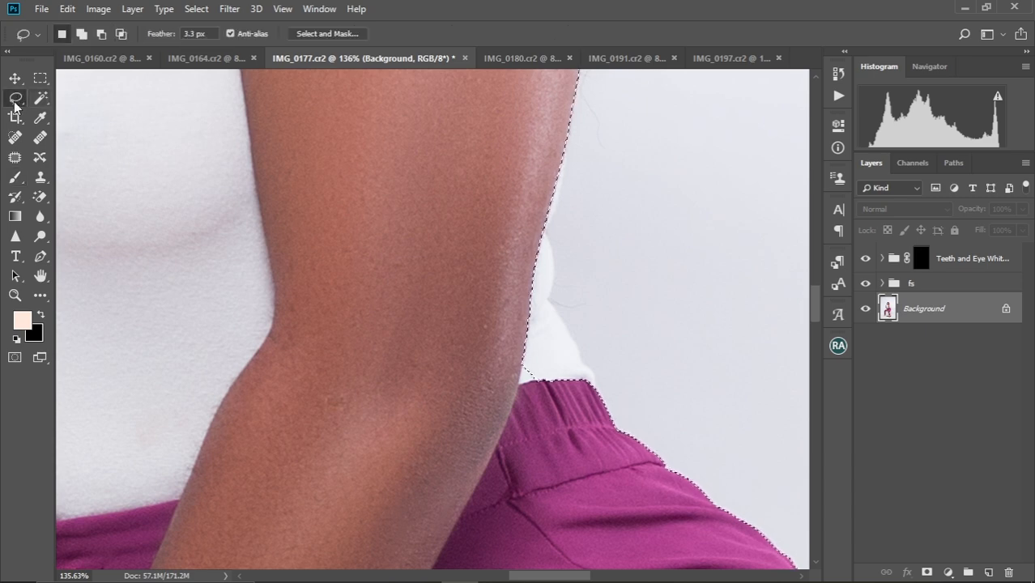
mouse_move(541, 220)
left_mouse_down()
mouse_move(549, 294)
mouse_move(591, 374)
mouse_move(541, 217)
left_mouse_up()
left_click_drag(640, 518, 518, 307)
mouse_move(512, 503)
left_mouse_down()
mouse_move(537, 288)
mouse_move(467, 264)
left_mouse_up()
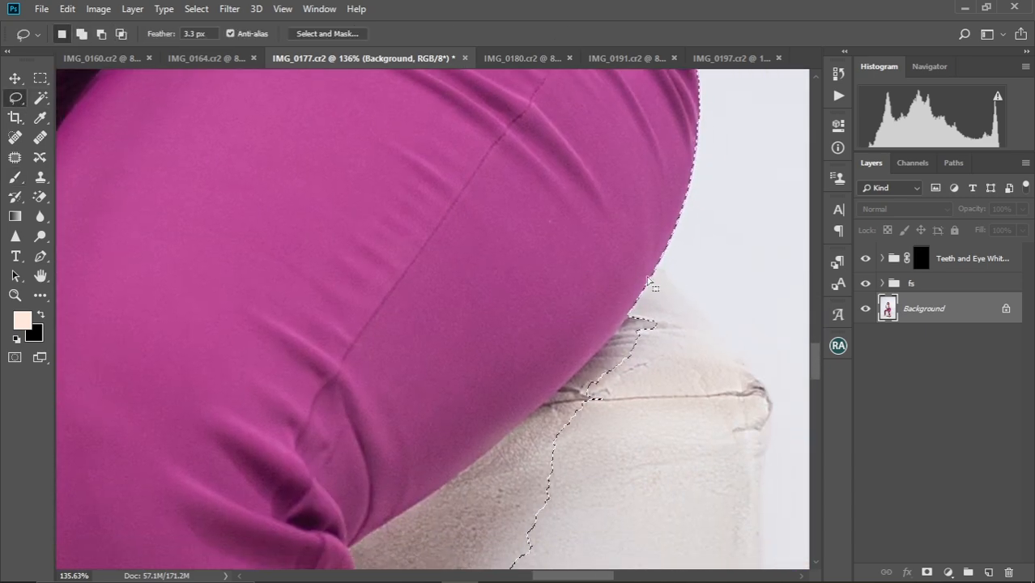
Step: Add the stool's upper corner beside the thigh to the selection with the Lasso
mouse_move(652, 271)
left_mouse_down()
mouse_move(705, 307)
mouse_move(566, 485)
mouse_move(652, 268)
mouse_move(694, 302)
mouse_move(598, 491)
mouse_move(541, 444)
left_mouse_up()
key("ctrl+z")
left_click_drag(641, 411, 548, 210)
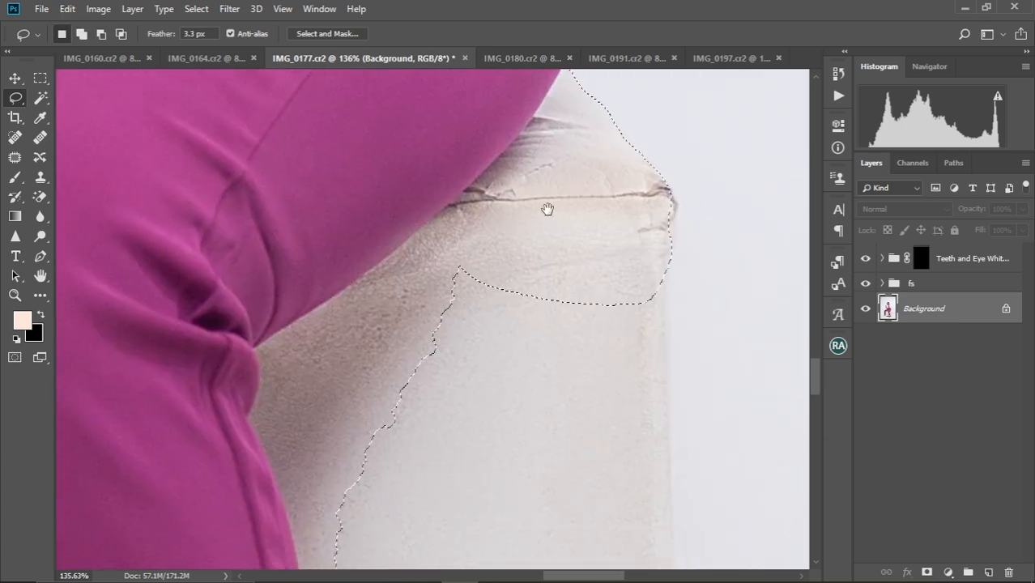
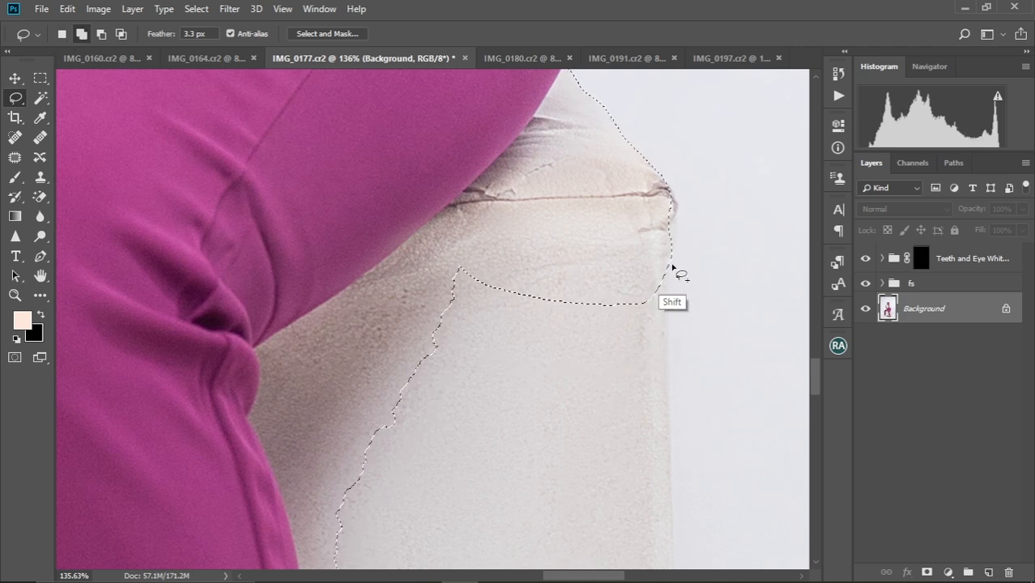
mouse_move(667, 256)
left_mouse_down()
mouse_move(661, 477)
mouse_move(478, 257)
left_mouse_up()
scroll(626, 239, "down", 5)
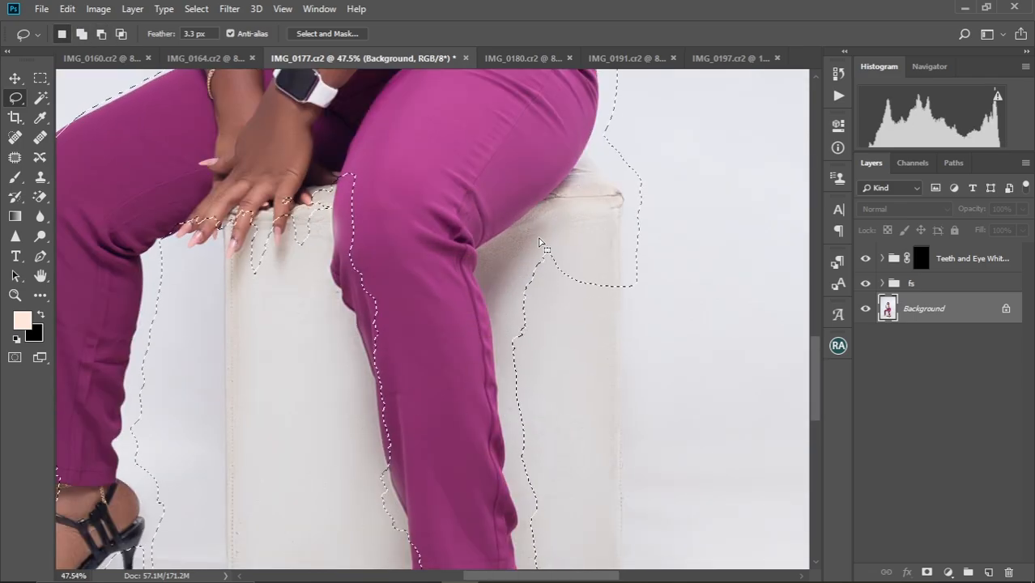
Step: Extend the lasso selection down the stool's side behind the front leg
left_click_drag(617, 277, 619, 352)
key("ctrl+z")
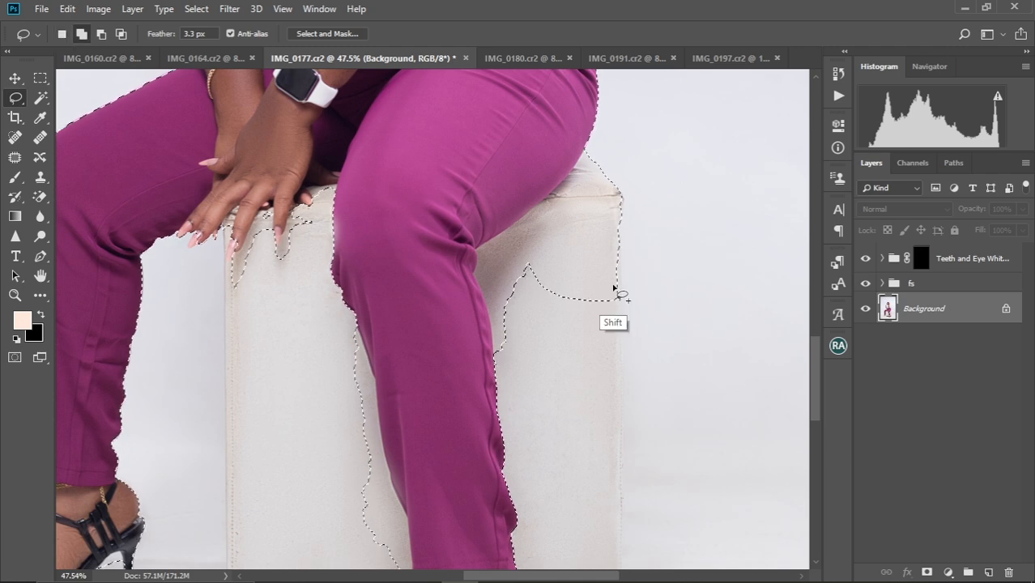
mouse_move(615, 370)
left_mouse_down()
mouse_move(614, 354)
mouse_move(626, 353)
left_mouse_up()
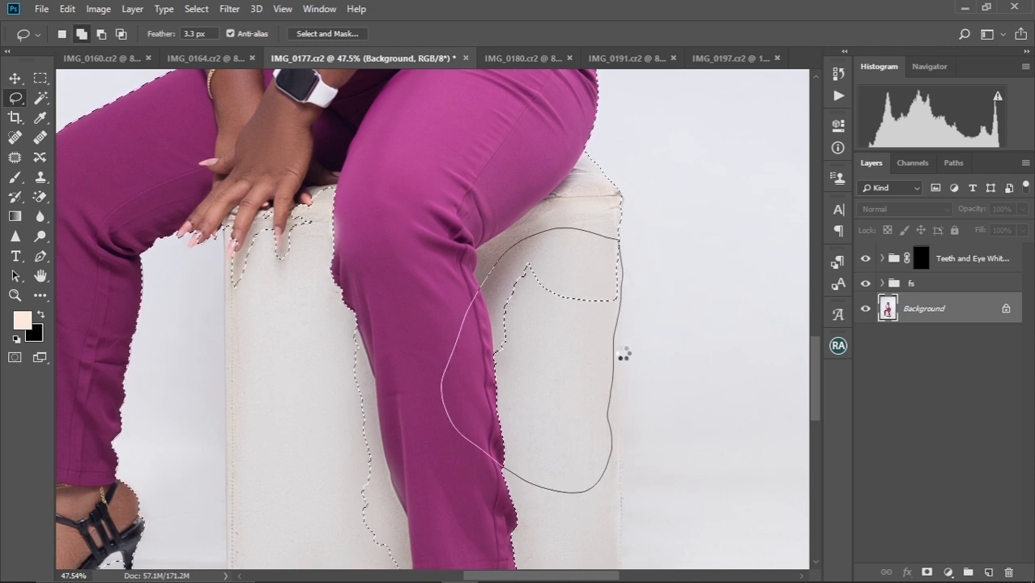
scroll(615, 358, "down", 3)
scroll(551, 263, "down", 2)
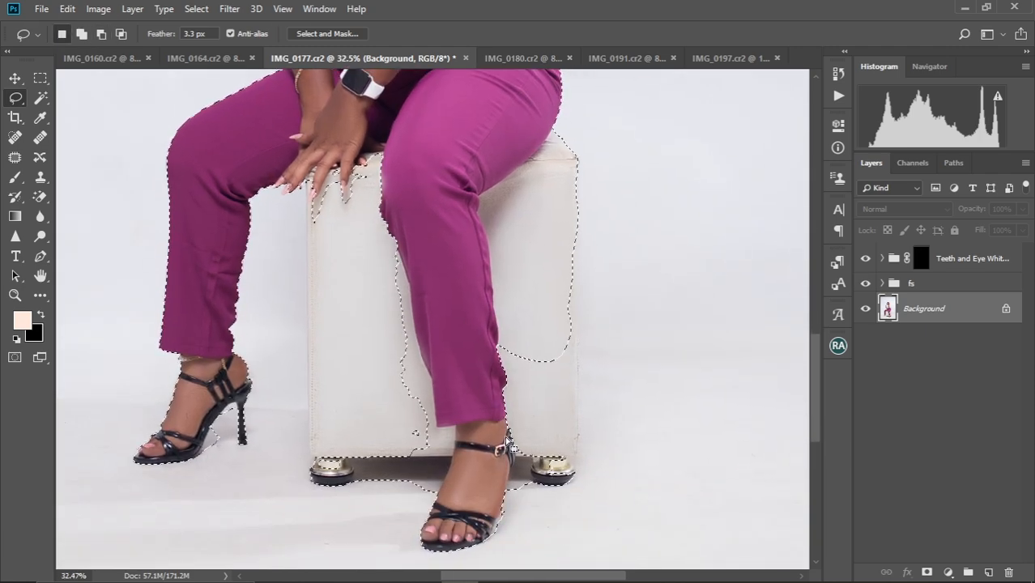
Step: Add the rest of the stool, including its front face and the edge below the fingertips, to the selection
mouse_move(317, 204)
left_mouse_down()
mouse_move(313, 455)
mouse_move(436, 314)
mouse_move(485, 435)
mouse_move(540, 484)
mouse_move(579, 423)
mouse_move(583, 191)
mouse_move(412, 375)
mouse_move(471, 348)
left_mouse_up()
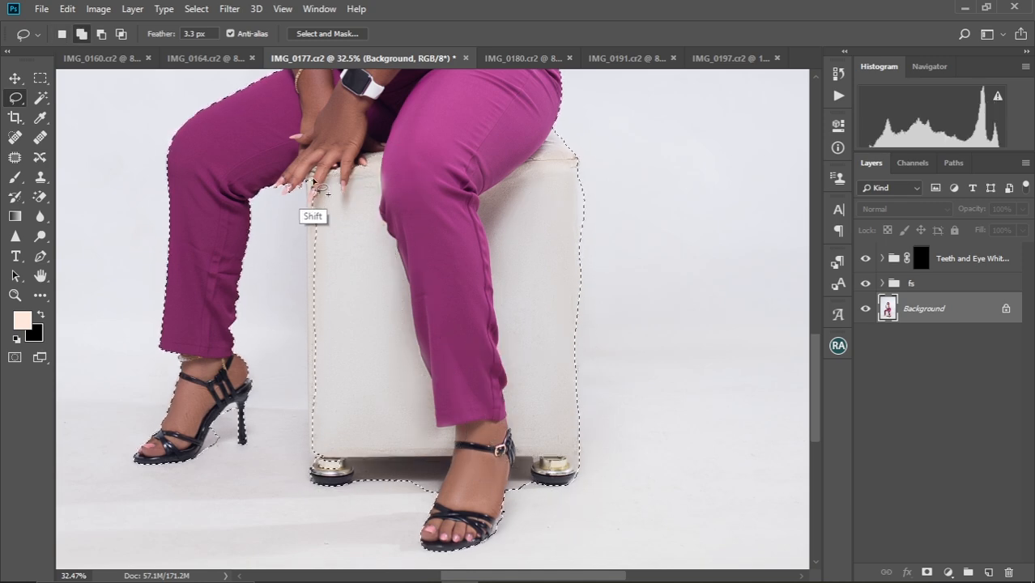
mouse_move(310, 185)
left_mouse_down()
mouse_move(302, 356)
mouse_move(313, 463)
mouse_move(311, 183)
left_mouse_up()
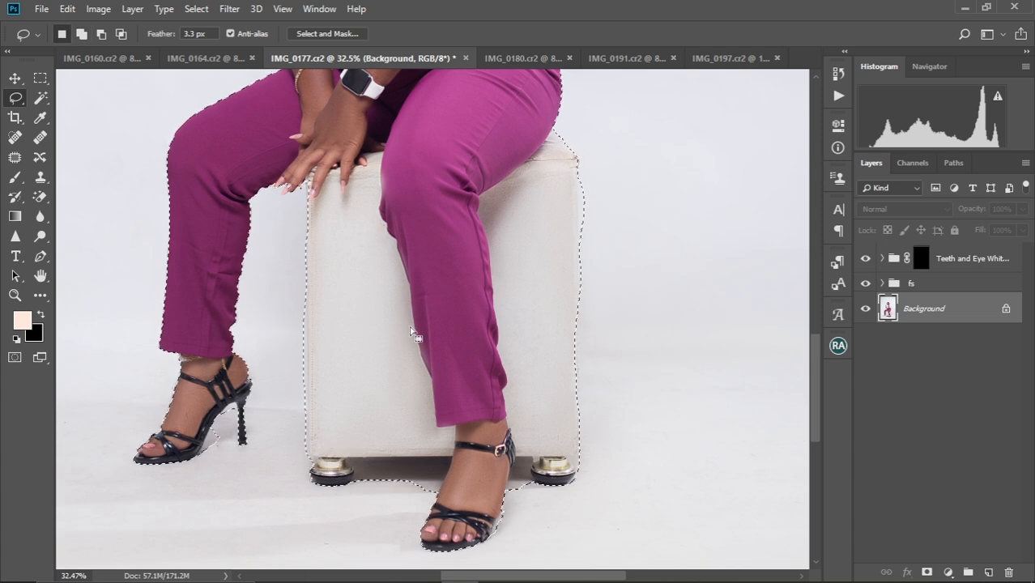
key("ctrl+minus")
key("ctrl+minus")
key("ctrl+minus")
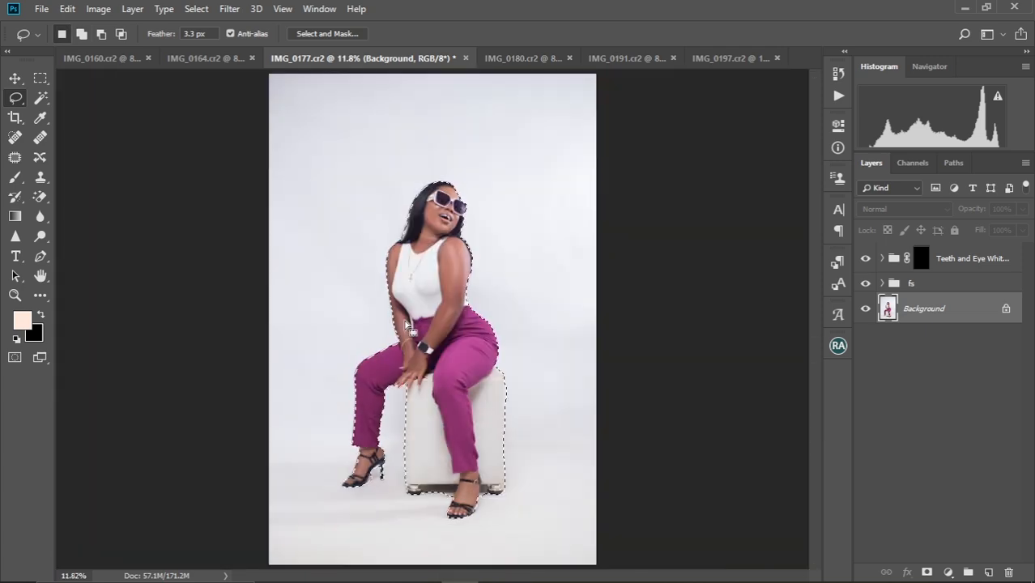
key("ctrl+minus")
key("ctrl+plus")
key("ctrl+plus")
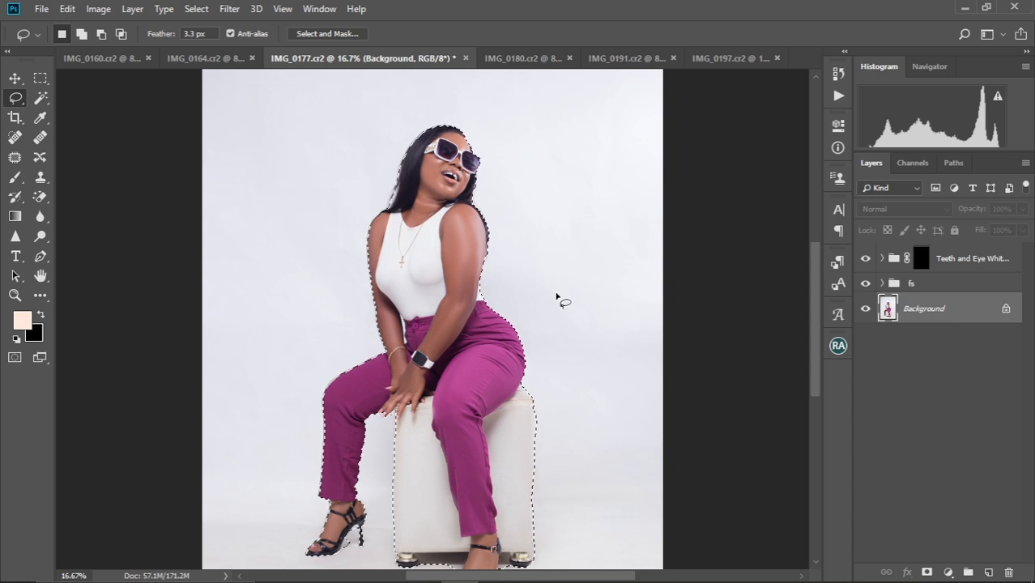
Step: Add a Curves adjustment layer masked by the selection above the Teeth and Eye Whitening group and invert its mask
left_click(971, 284)
key("alt+bracketright")
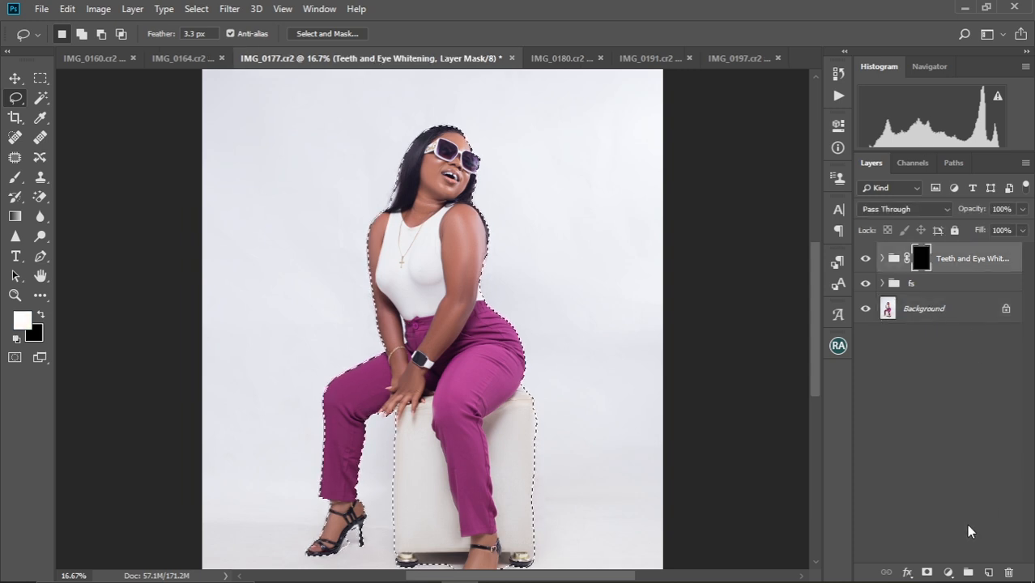
left_click(948, 572)
left_click(940, 379)
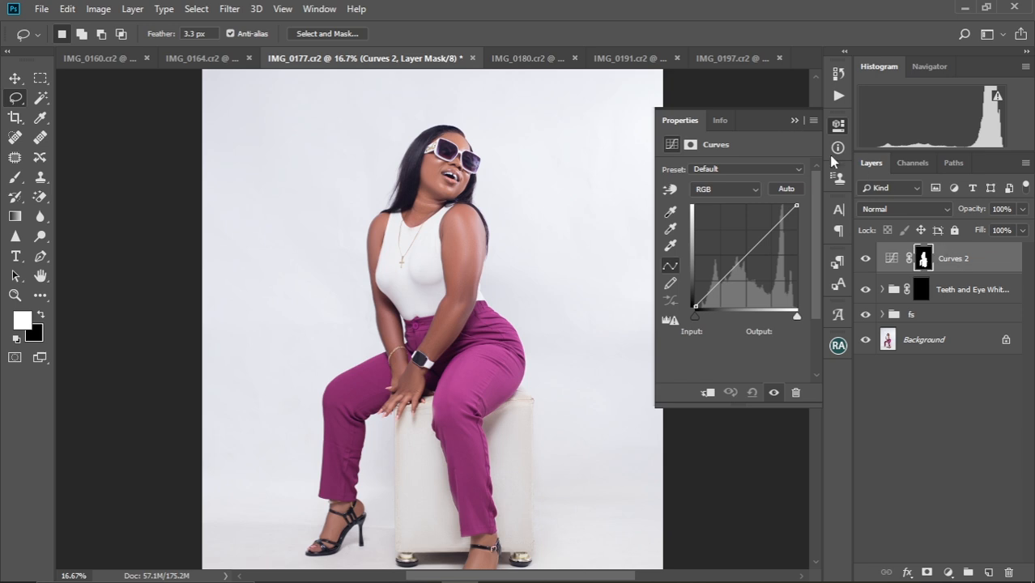
left_click(794, 120)
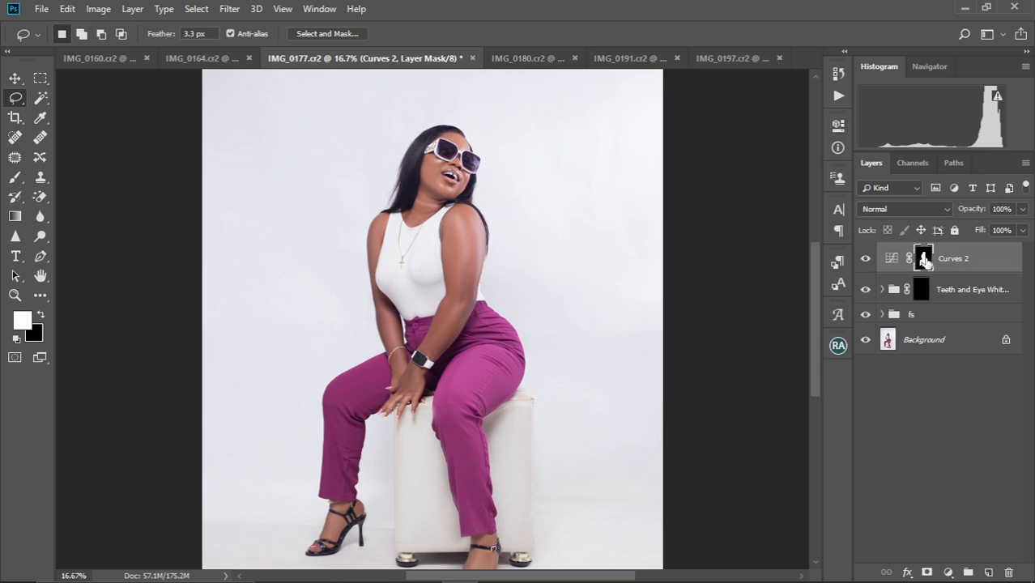
key("ctrl+i")
key("ctrl+0")
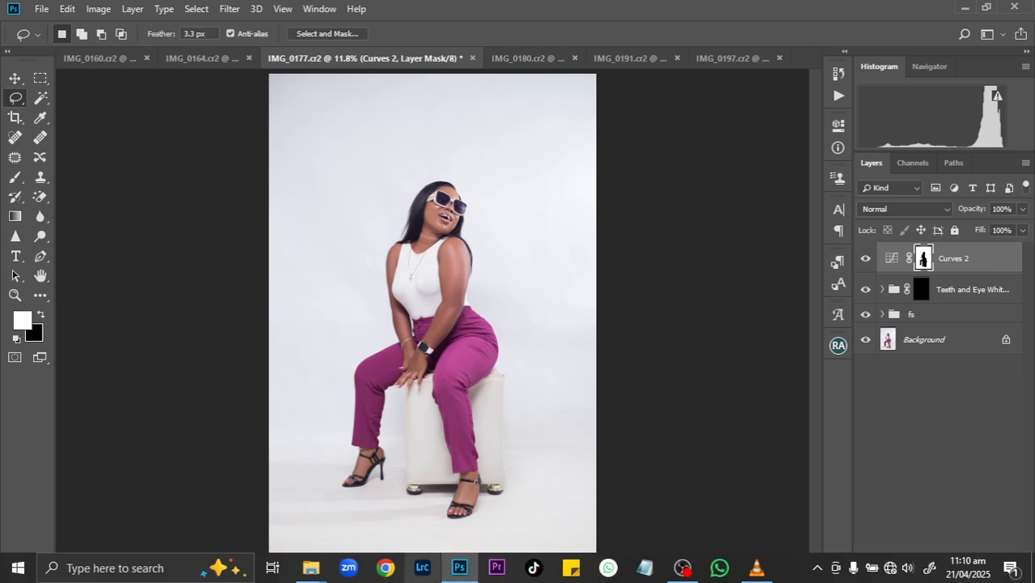
Step: Place IMG_1445 from File Explorer's Backgrounds folder above Curves 2, scale it up to fill the canvas width and shift it upward
mouse_move(311, 568)
left_click(413, 516)
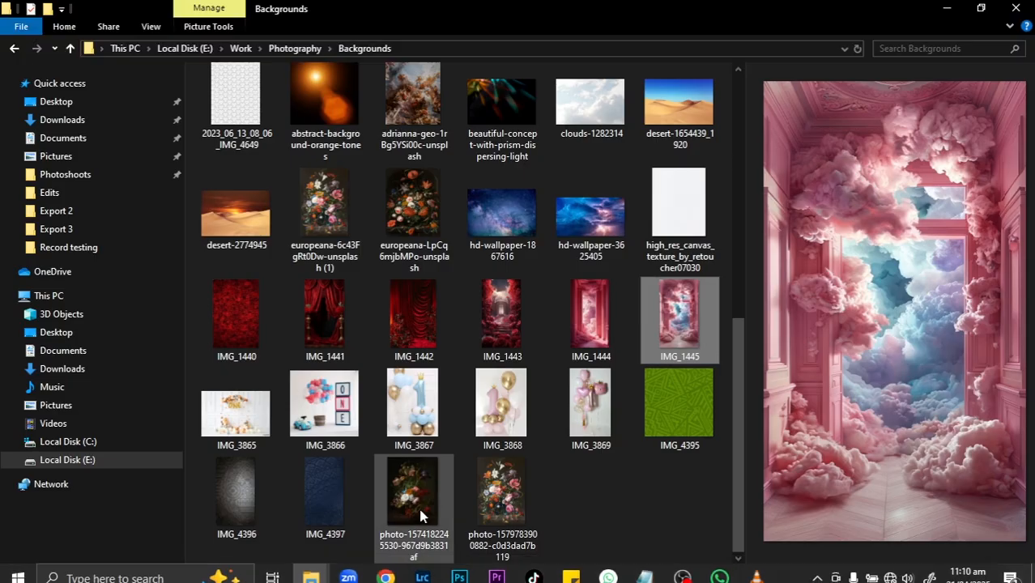
left_click_drag(679, 324, 473, 316)
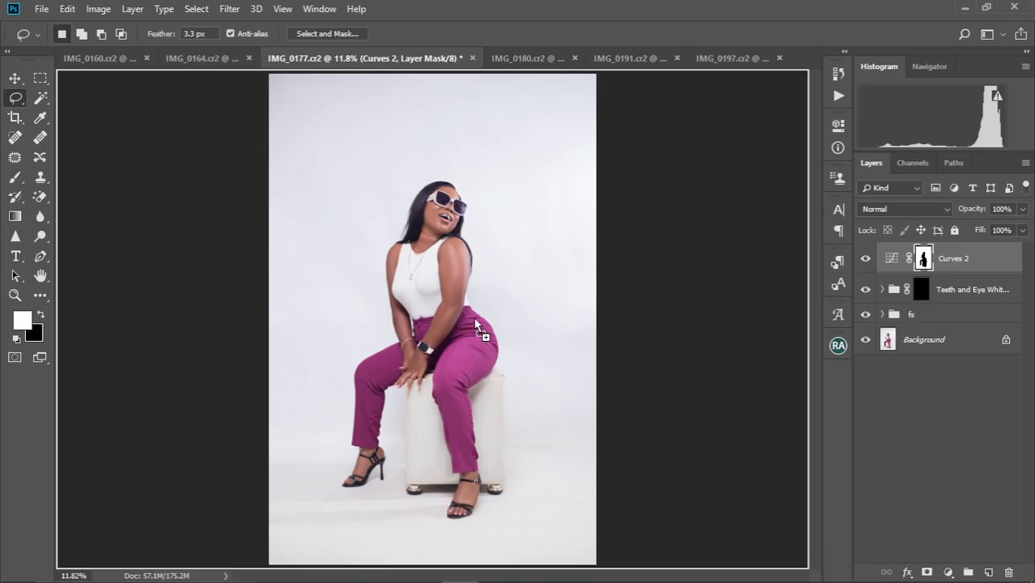
scroll(482, 289, "down", 4)
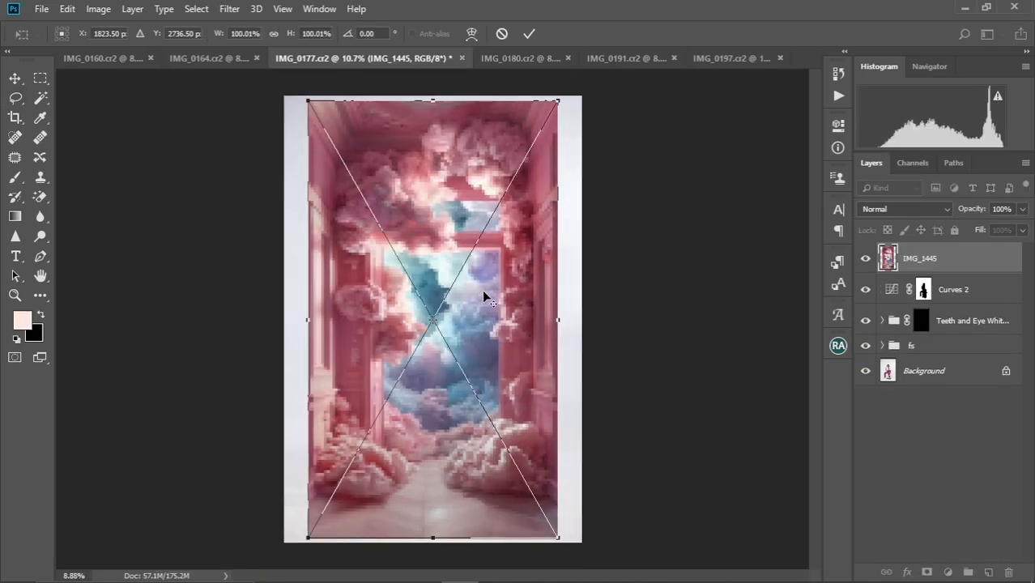
left_click_drag(519, 169, 556, 136)
left_click_drag(484, 328, 480, 273)
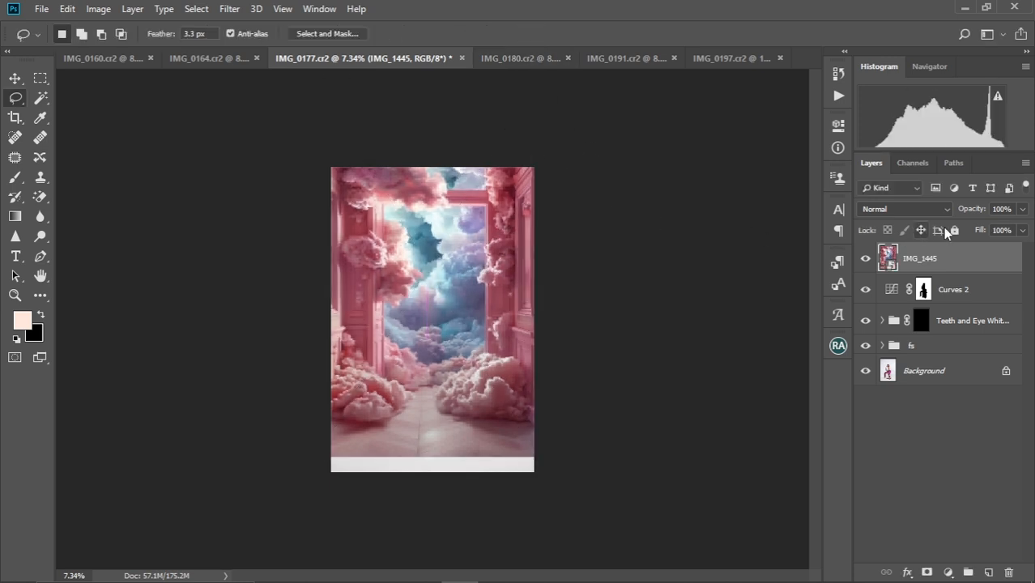
Step: Lower the IMG_1445 layer's opacity to 34% and copy the Curves 2 mask onto it
left_click_drag(983, 210, 970, 210)
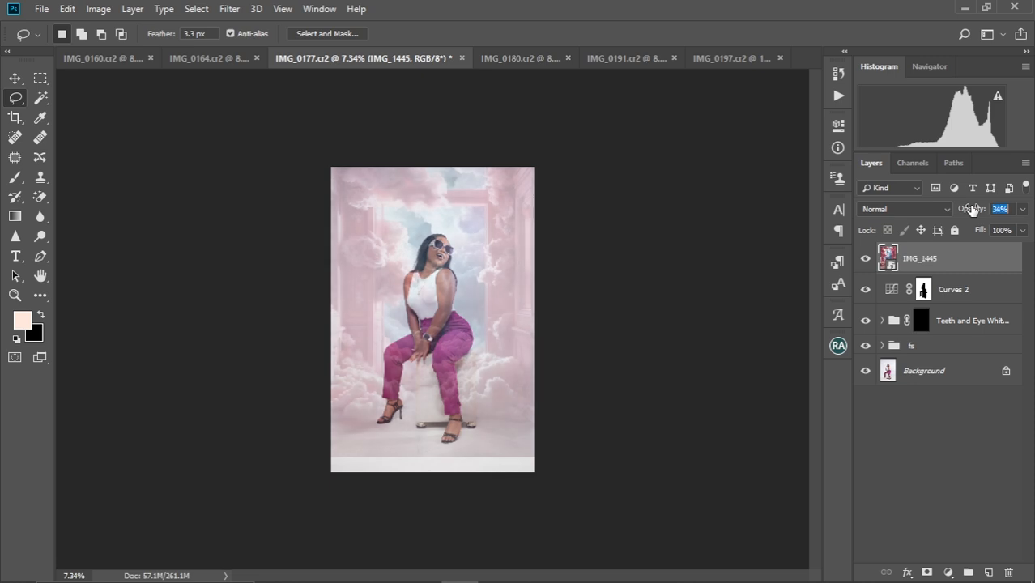
left_click(923, 290)
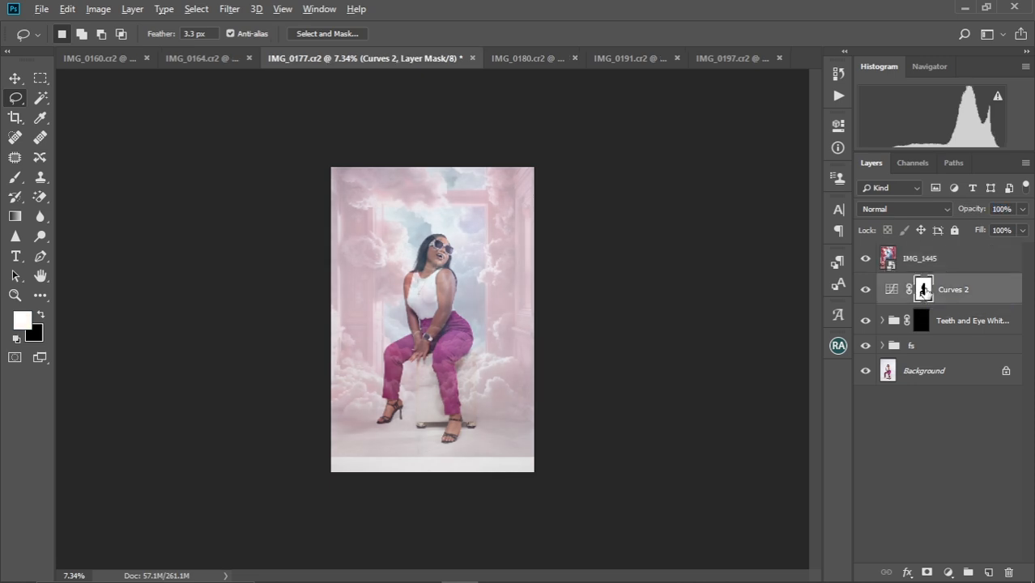
left_click_drag(924, 290, 921, 265)
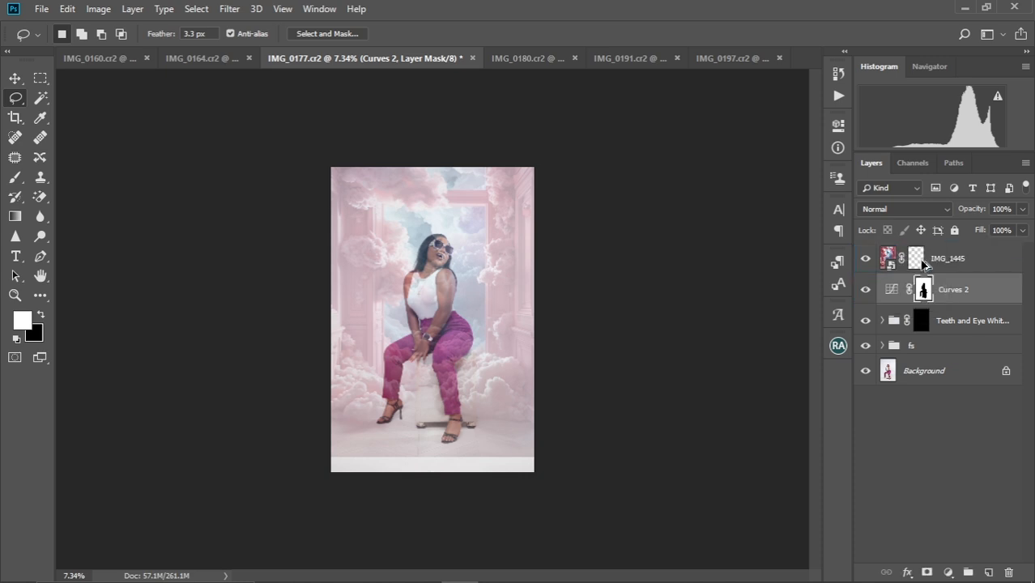
Step: Mask the IMG_1445 clouds out of the floor area with a 1900 px black brush, keeping the layer at 34% opacity
left_click(918, 259)
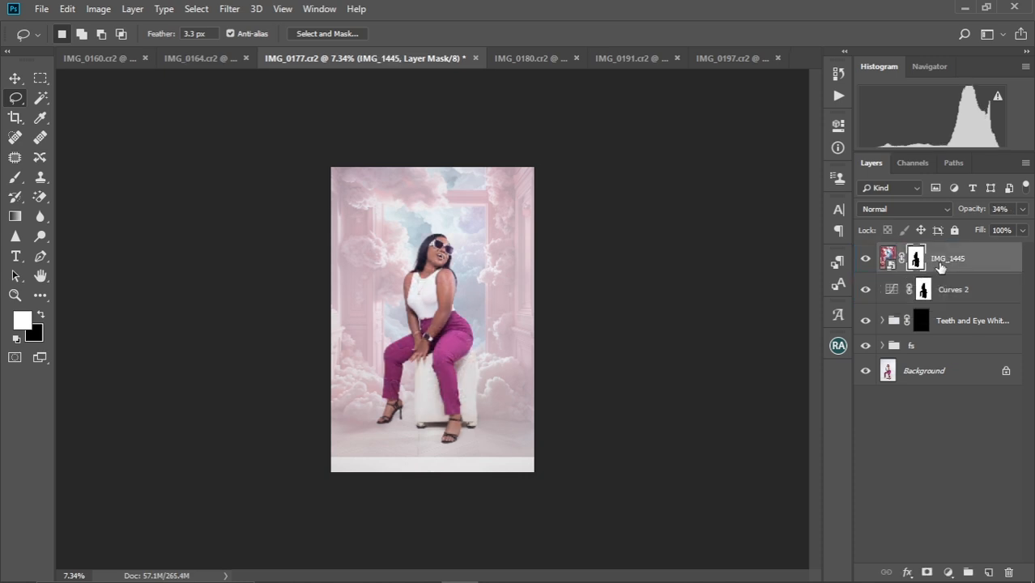
key("3")
key("4")
left_click(917, 262)
left_click(13, 180)
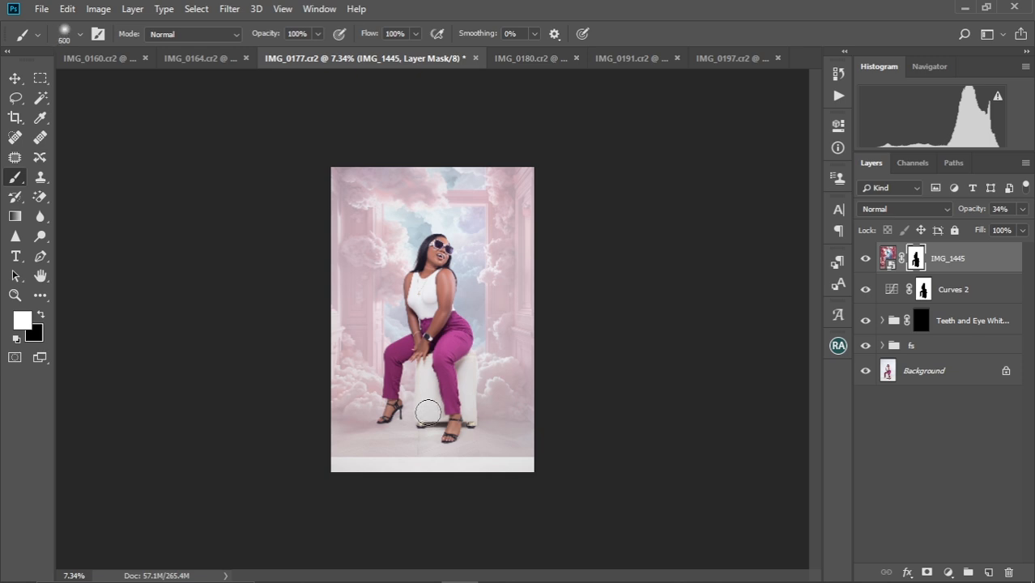
key("bracketright")
key("bracketright")
key("bracketright")
key("bracketright")
key("bracketright")
key("bracketright")
key("bracketright")
key("bracketright")
key("bracketright")
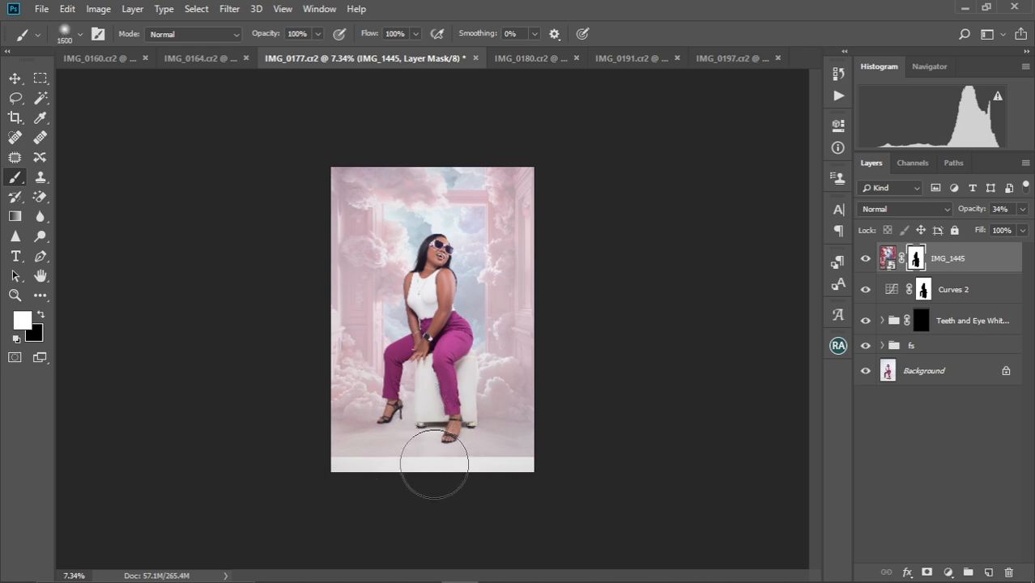
key("bracketright")
key("bracketright")
key("bracketright")
key("bracketright")
key("x")
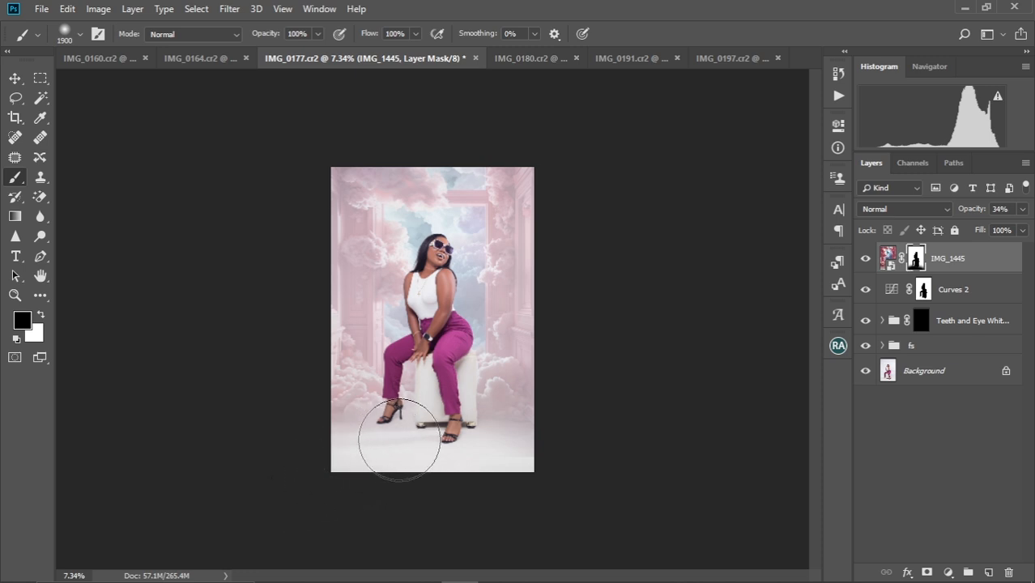
left_click_drag(399, 440, 532, 480)
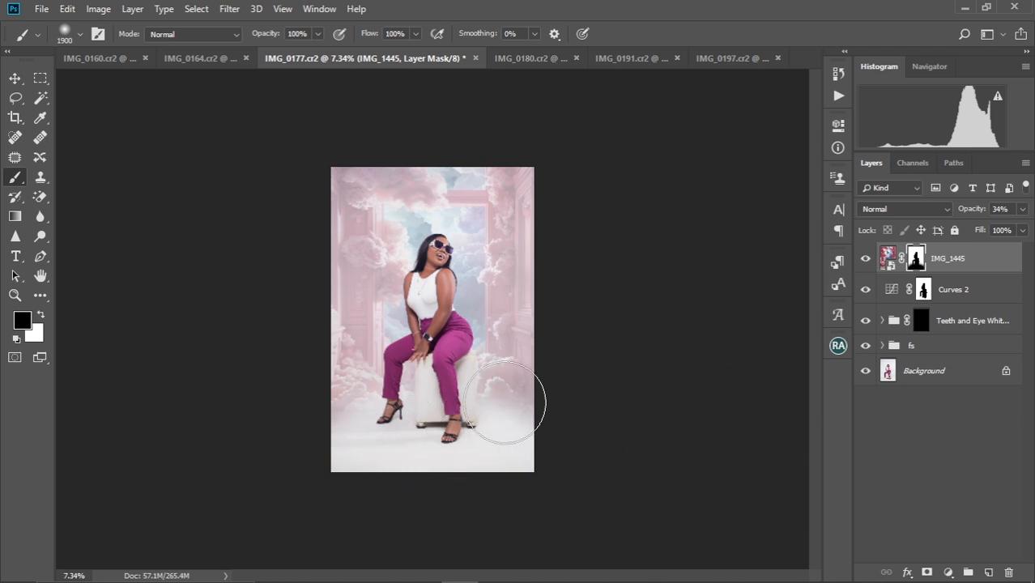
Step: Paint white on the IMG_1445 mask with a 70 px brush along the stool's right edge to bring the clouds up to it
key("ctrl+plus")
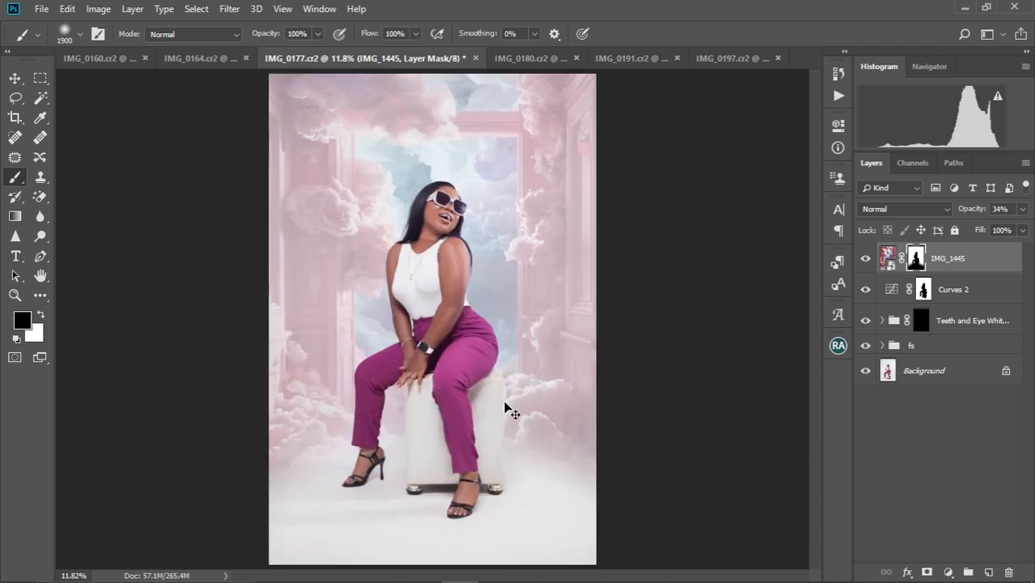
key("ctrl+plus")
key("ctrl+plus")
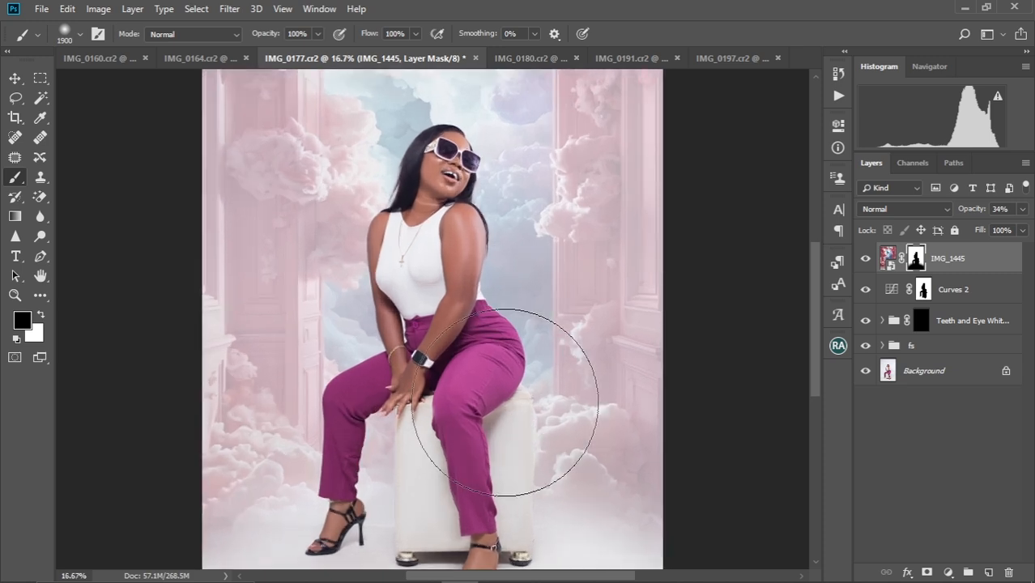
scroll(483, 334, "down", 2)
scroll(483, 334, "up", 4)
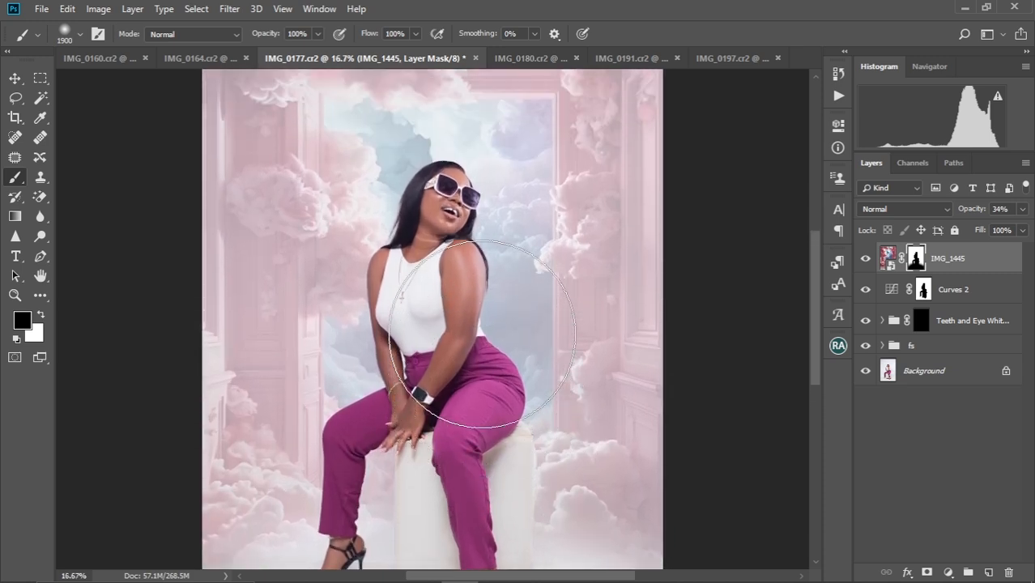
scroll(483, 333, "down", 5)
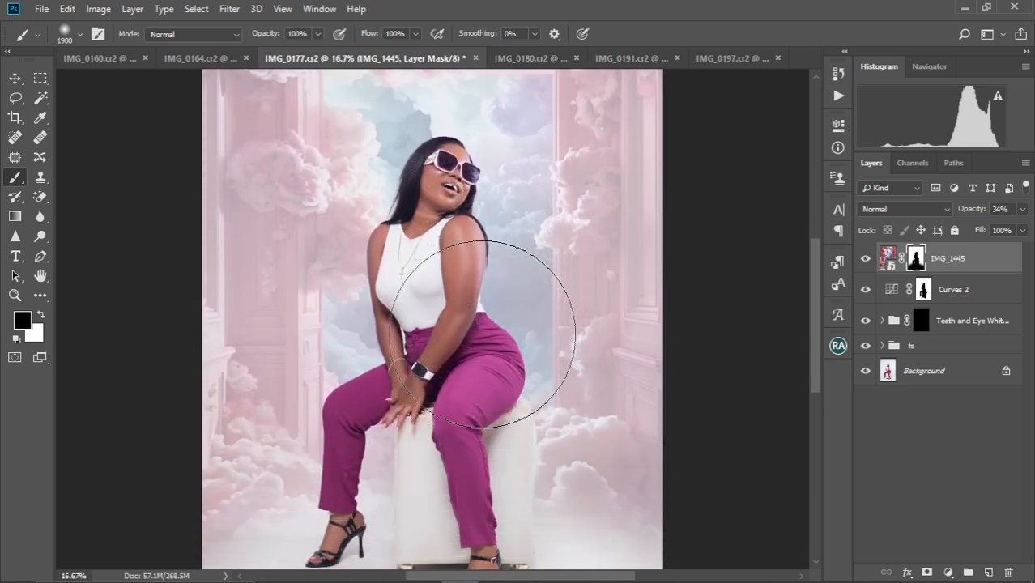
scroll(539, 382, "up", 5)
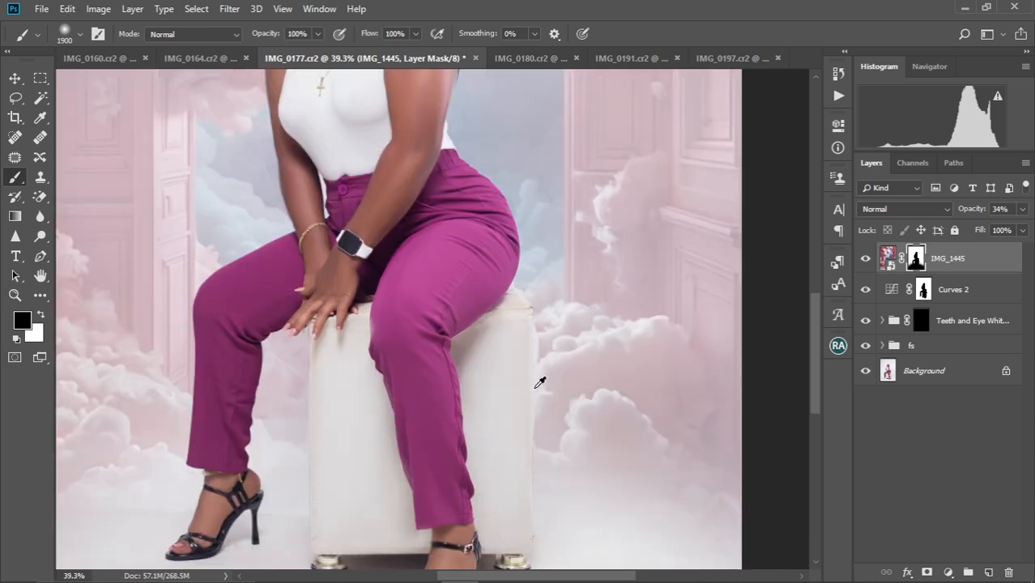
left_click_drag(515, 360, 483, 266)
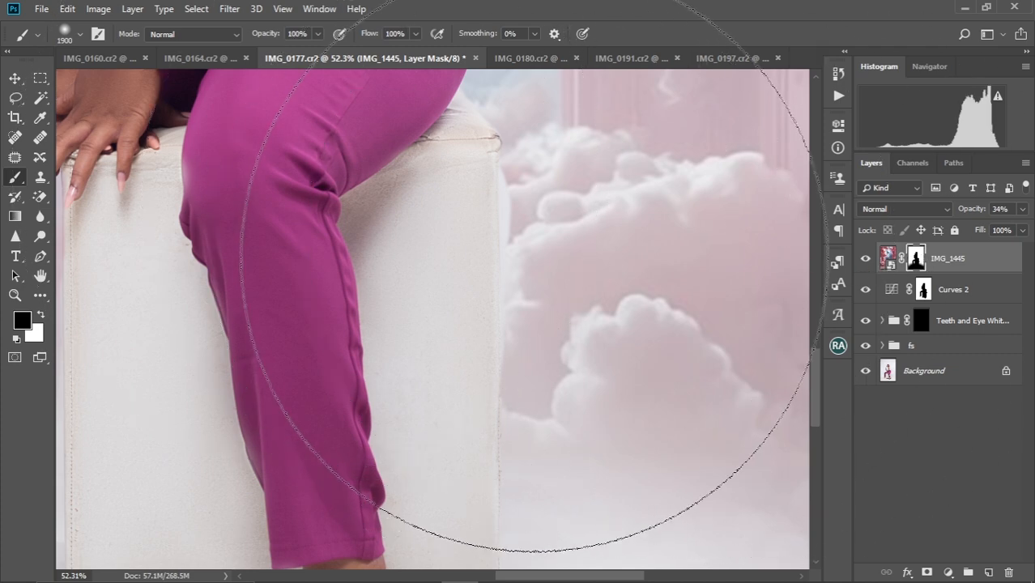
key("bracketleft")
key("bracketleft")
key("bracketleft")
key("bracketleft")
key("bracketleft")
key("bracketleft")
key("bracketleft")
key("bracketleft")
key("bracketleft")
key("bracketleft")
key("bracketleft")
key("bracketleft")
key("bracketleft")
key("bracketleft")
key("bracketleft")
key("bracketleft")
key("bracketleft")
key("bracketleft")
key("bracketleft")
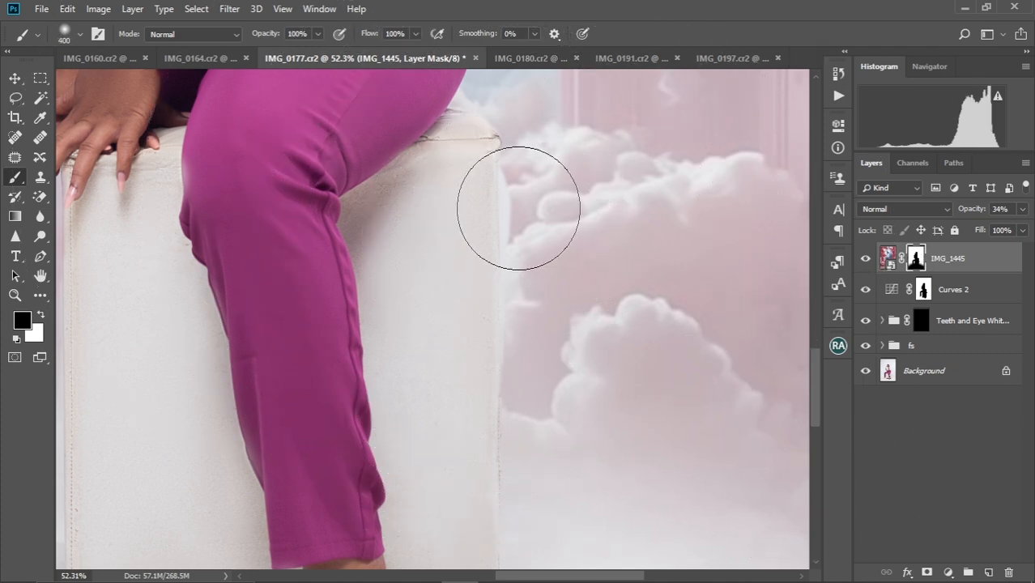
key("bracketleft")
key("bracketleft")
key("bracketleft")
key("bracketleft")
key("bracketleft")
key("bracketleft")
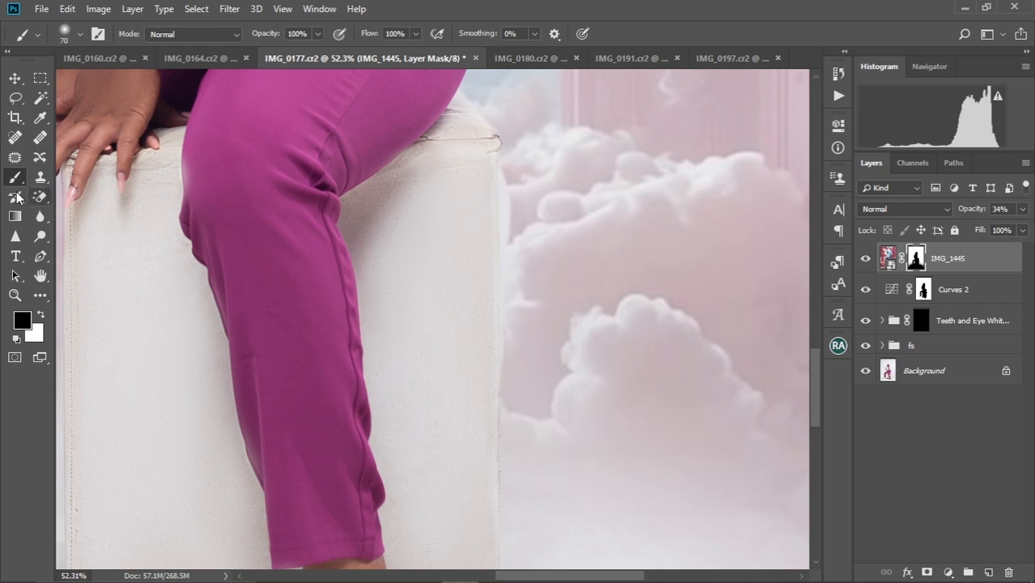
left_click(41, 314)
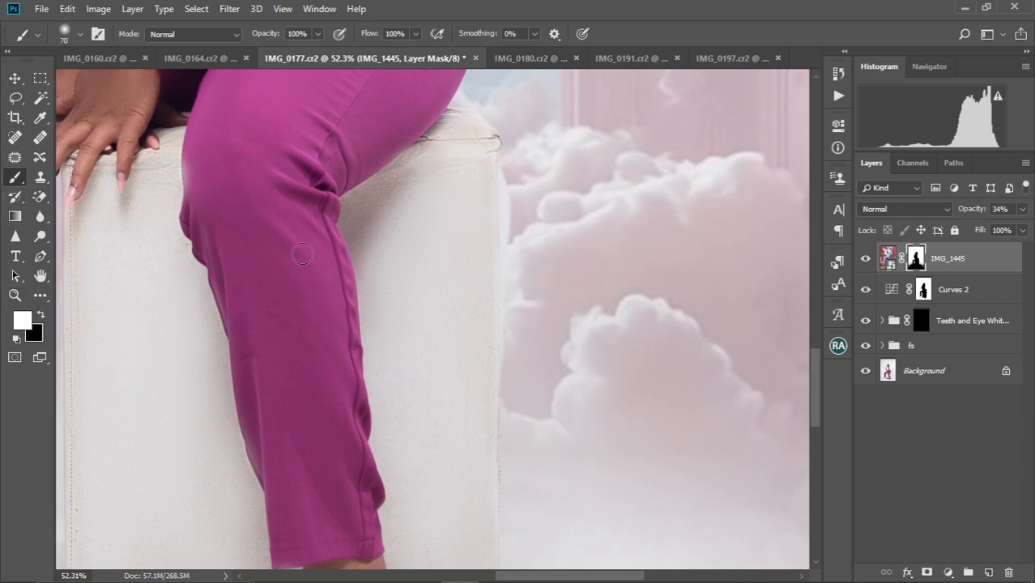
left_click_drag(511, 194, 508, 364)
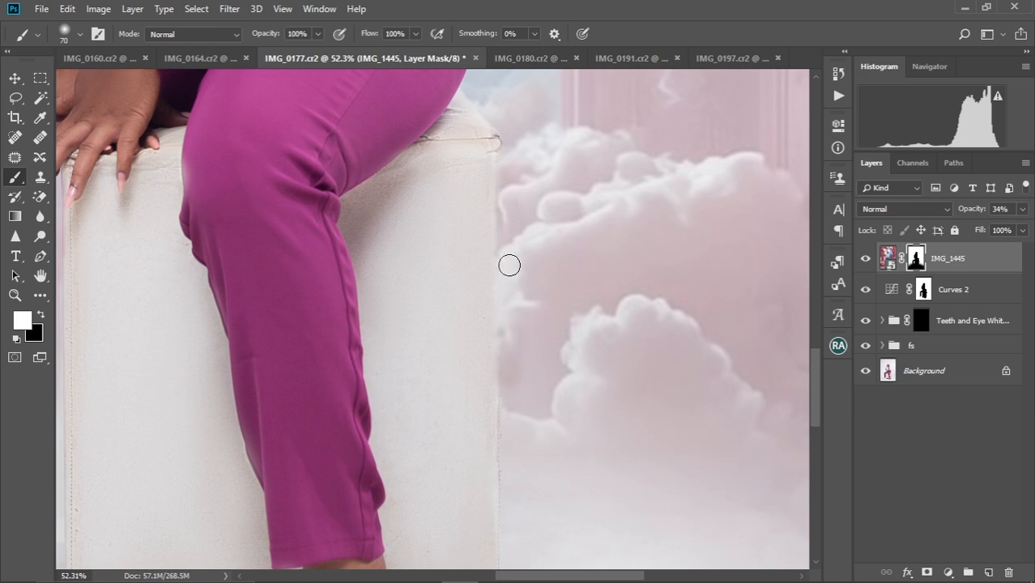
key("x")
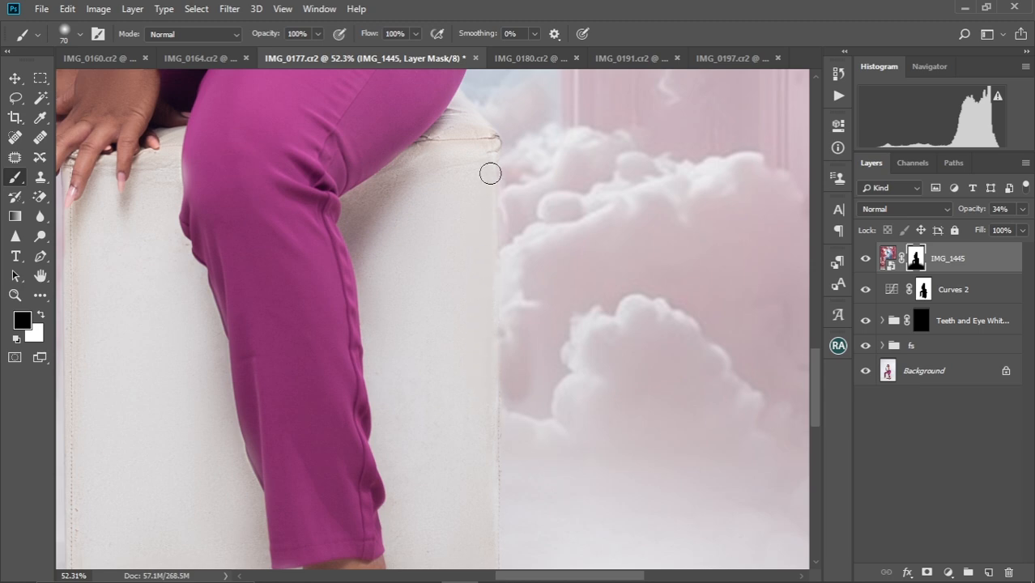
key("x")
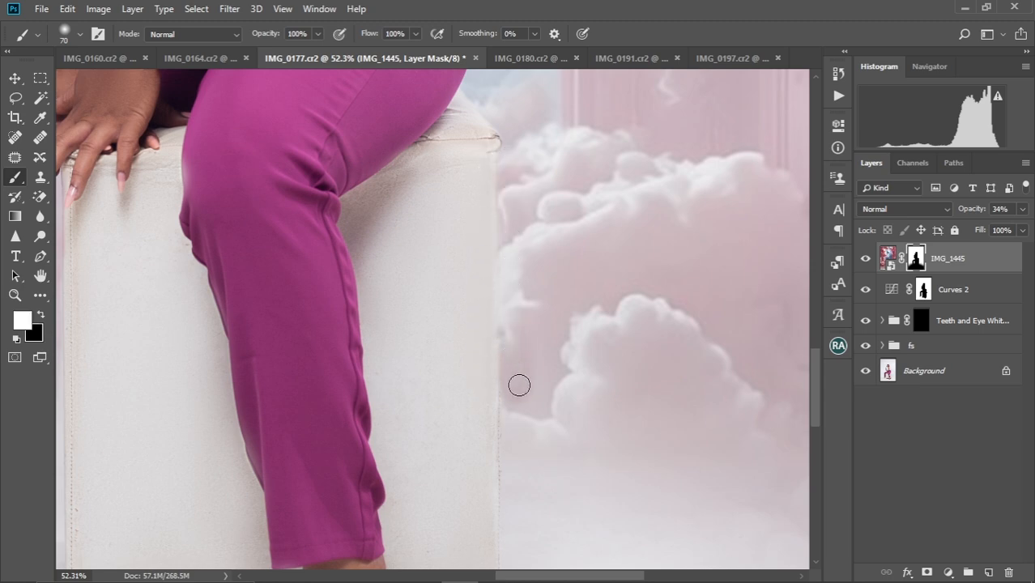
Step: Restore the clouds beside the lower part of the stool by painting white on the mask with a 150 px brush
left_click_drag(515, 433, 505, 209)
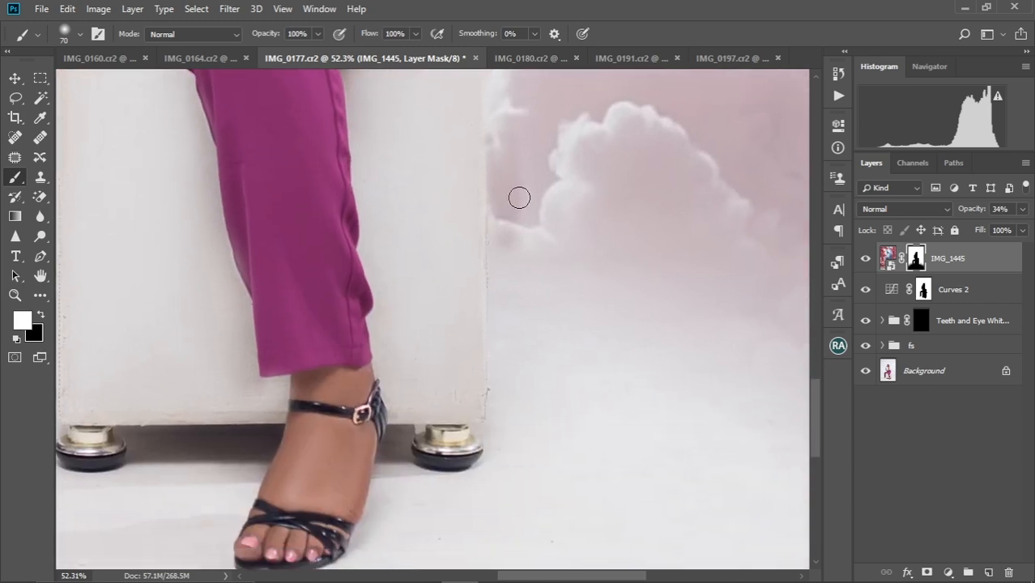
key("bracketright")
key("bracketright")
key("bracketright")
key("bracketright")
mouse_move(530, 112)
left_mouse_down()
mouse_move(530, 211)
mouse_move(506, 214)
mouse_move(507, 121)
mouse_move(526, 162)
mouse_move(534, 147)
left_mouse_up()
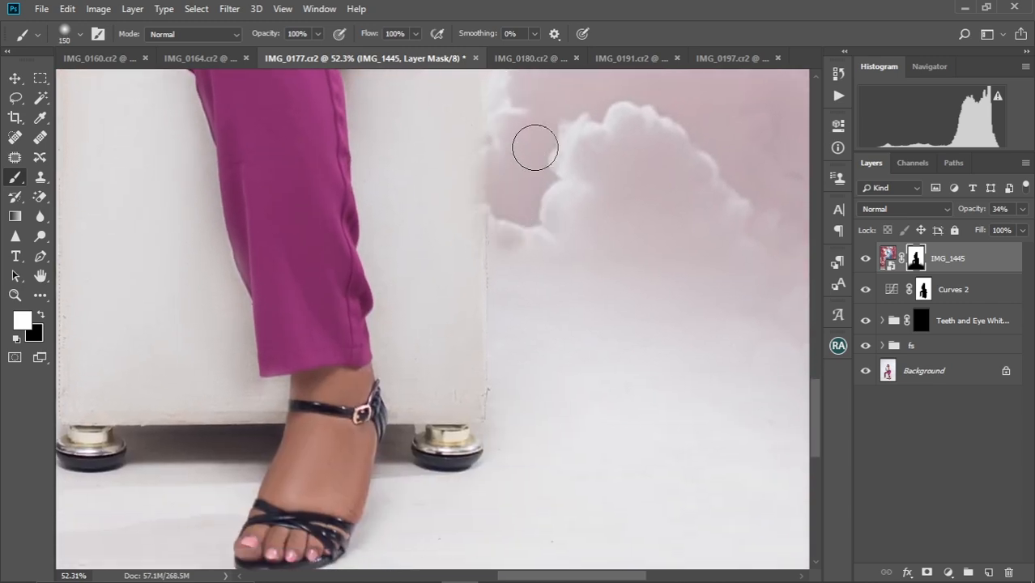
Step: Examine the mask edges around the hands, arms, top and hair up close, and reduce the brush to 100 px
key("ctrl+0")
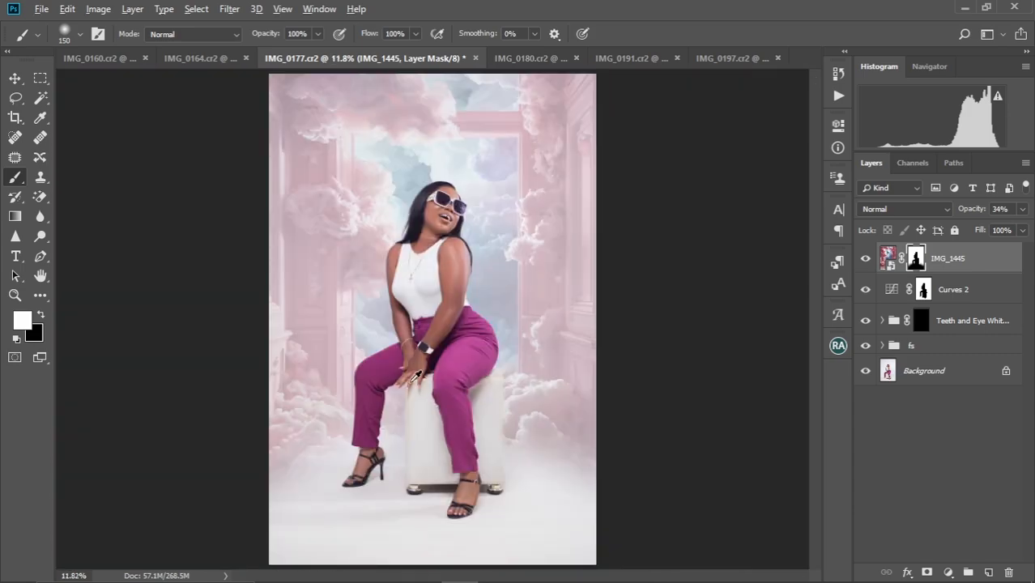
scroll(415, 374, "up", 10)
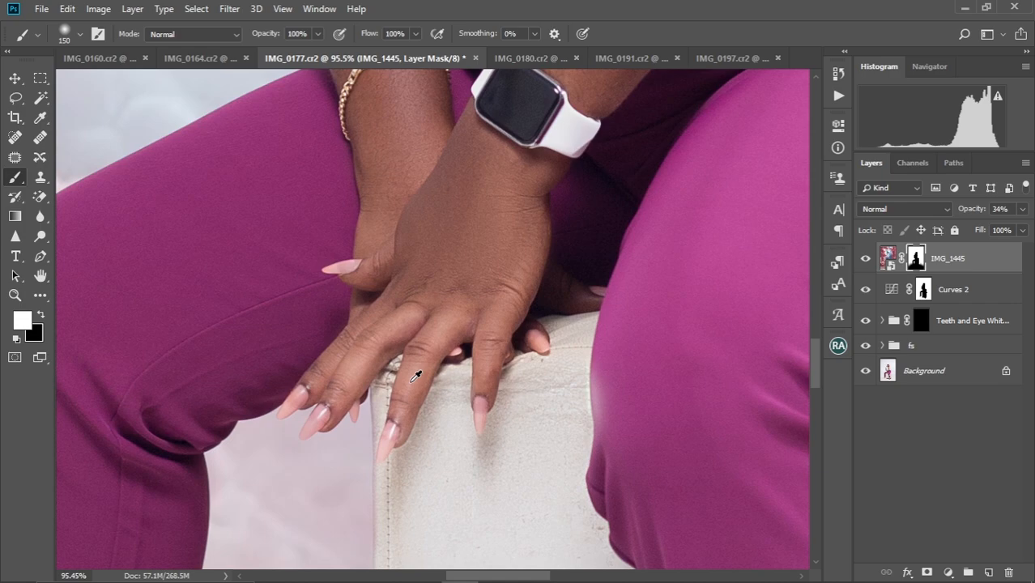
scroll(415, 376, "down", 3)
left_click_drag(443, 245, 456, 445)
left_click_drag(457, 166, 462, 319)
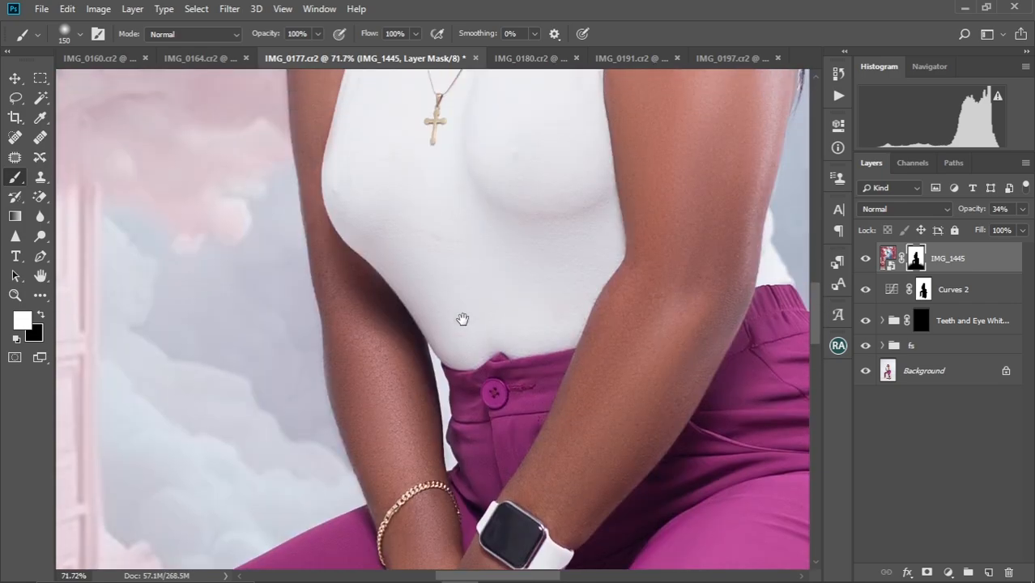
left_click_drag(425, 81, 428, 240)
left_click_drag(433, 167, 436, 192)
mouse_move(437, 73)
left_mouse_down()
mouse_move(436, 288)
mouse_move(422, 324)
left_mouse_up()
left_click_drag(459, 204, 418, 277)
left_click_drag(460, 204, 473, 173)
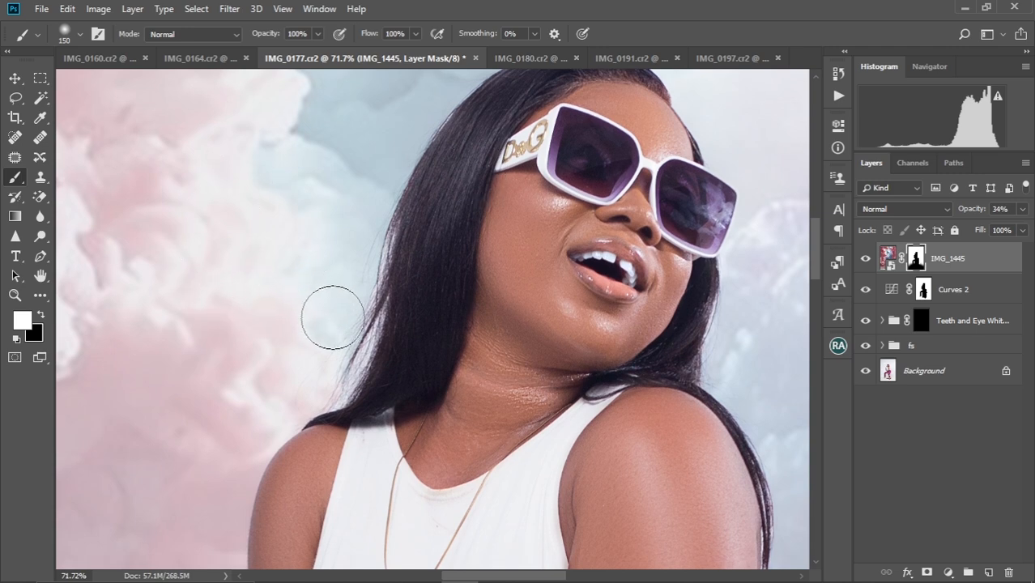
key("bracketleft")
key("bracketleft")
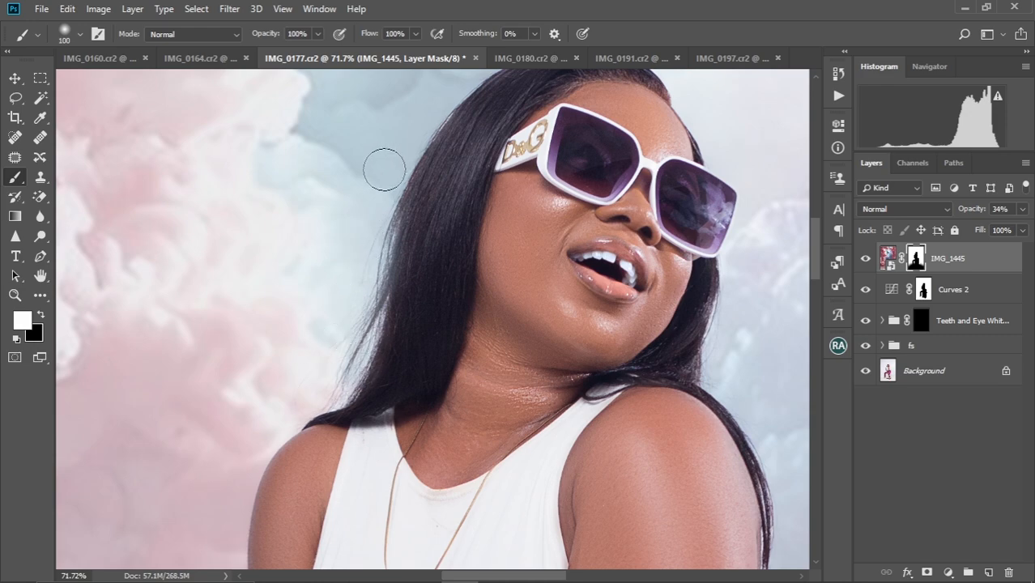
Step: Compare the whole composite with the original photo by hiding and restoring every layer above Background
key("ctrl+minus")
key("ctrl+minus")
key("ctrl+minus")
key("ctrl+minus")
key("ctrl+minus")
key("ctrl+minus")
key("ctrl+minus")
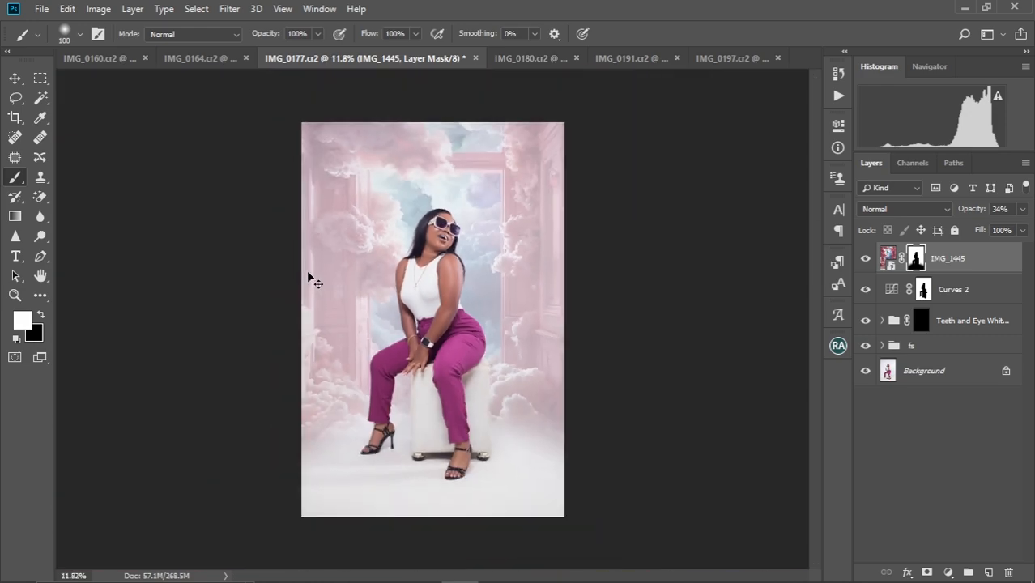
key("ctrl+plus")
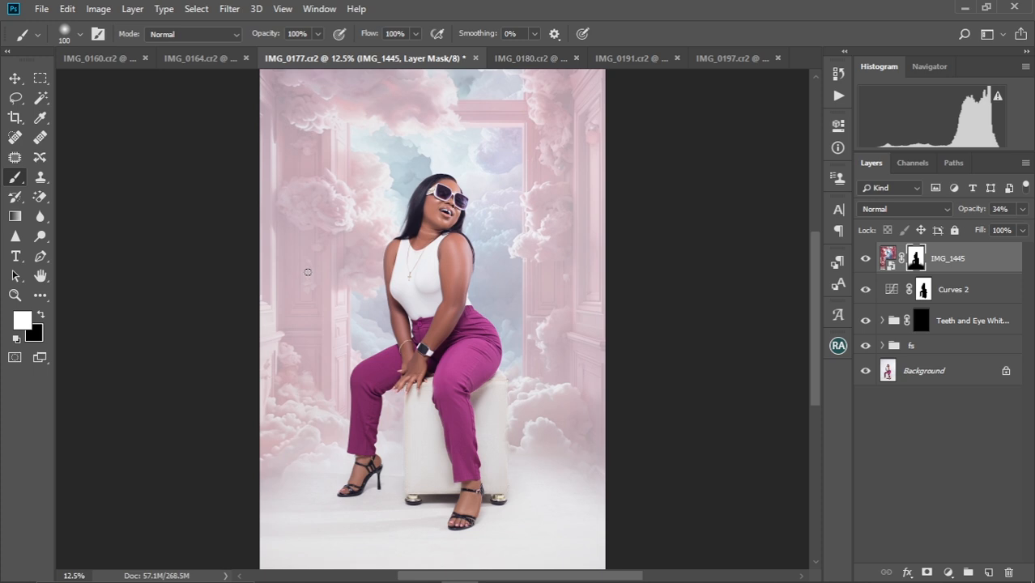
scroll(462, 230, "down", 2)
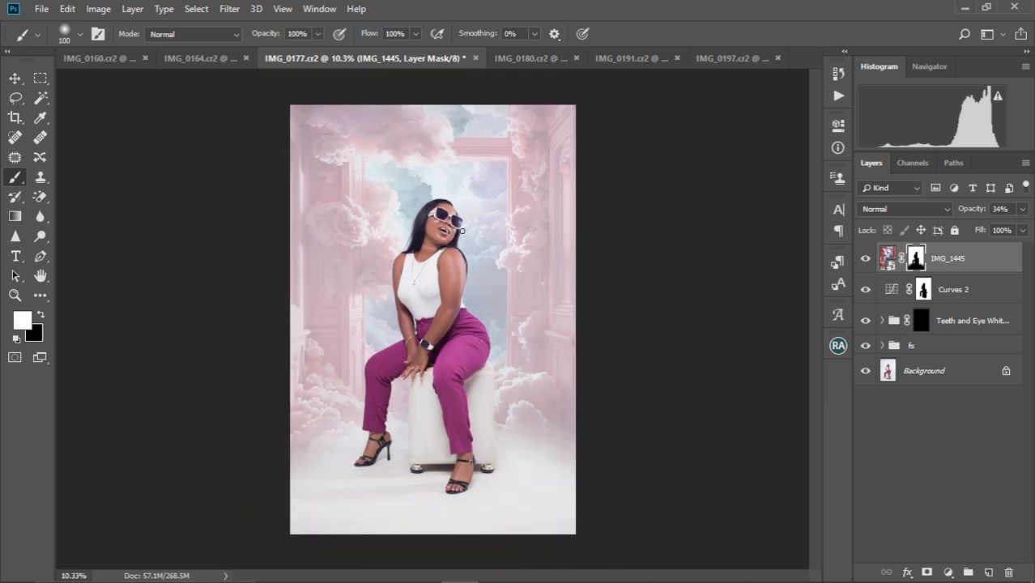
scroll(464, 231, "up", 6)
scroll(464, 231, "down", 8)
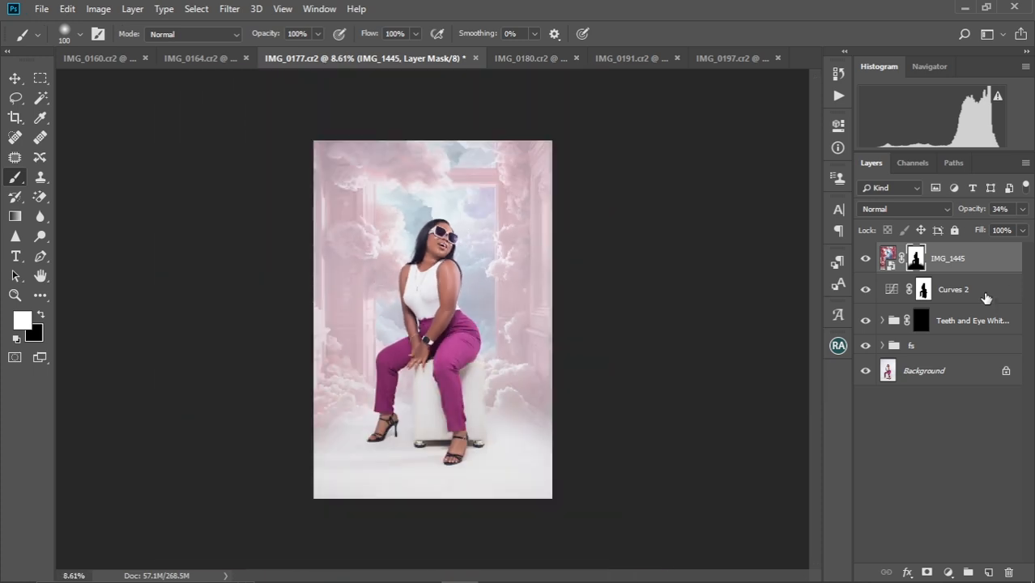
left_click(865, 372, "alt")
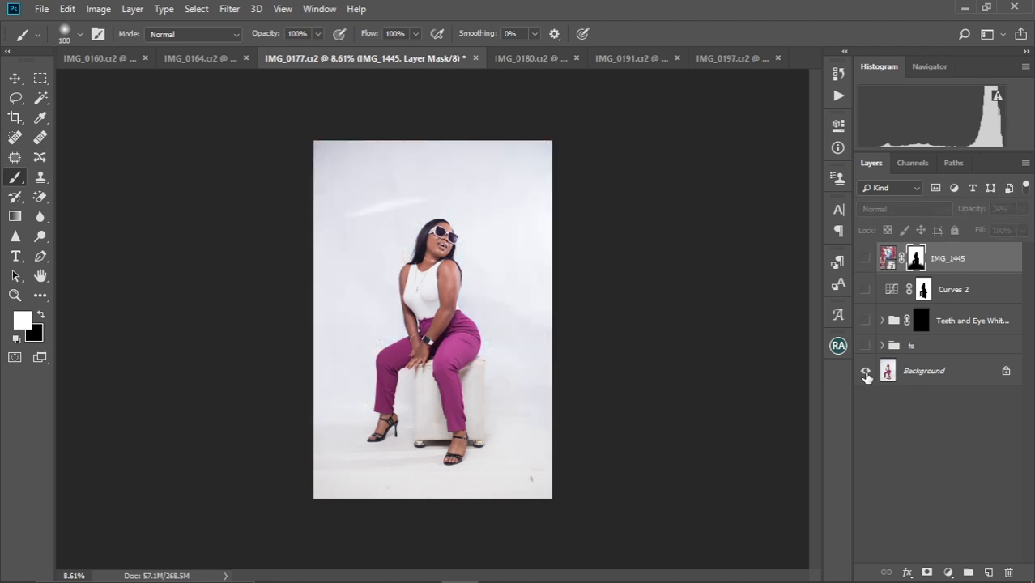
left_click(865, 372, "alt")
left_click(864, 371, "alt")
left_click(865, 372, "alt")
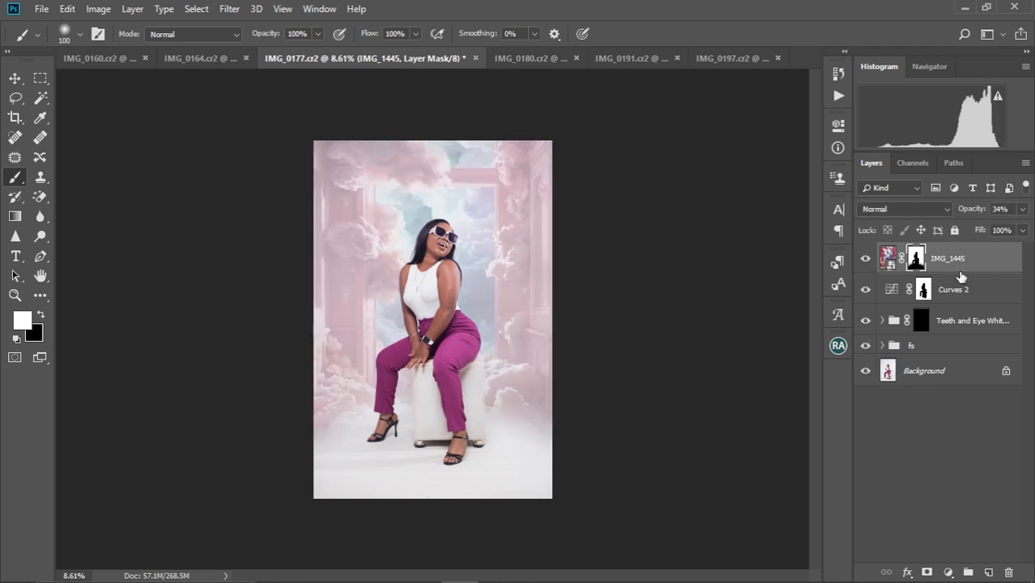
Step: Copy the Selective Color 1 adjustment layer from IMG_0160.cr2 to the top of the IMG_0177.cr2 layer stack
left_click(93, 61)
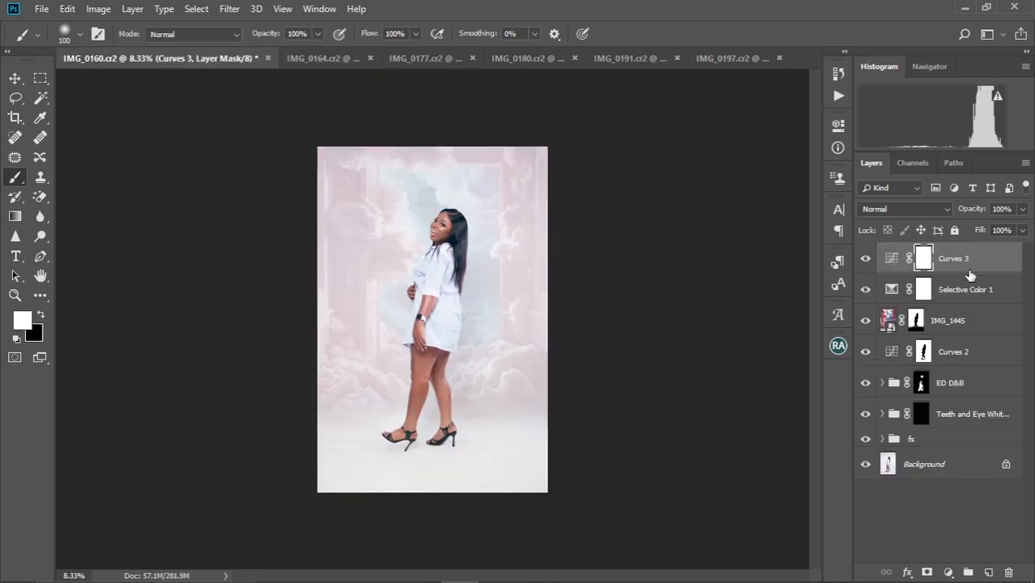
left_click_drag(956, 293, 438, 229)
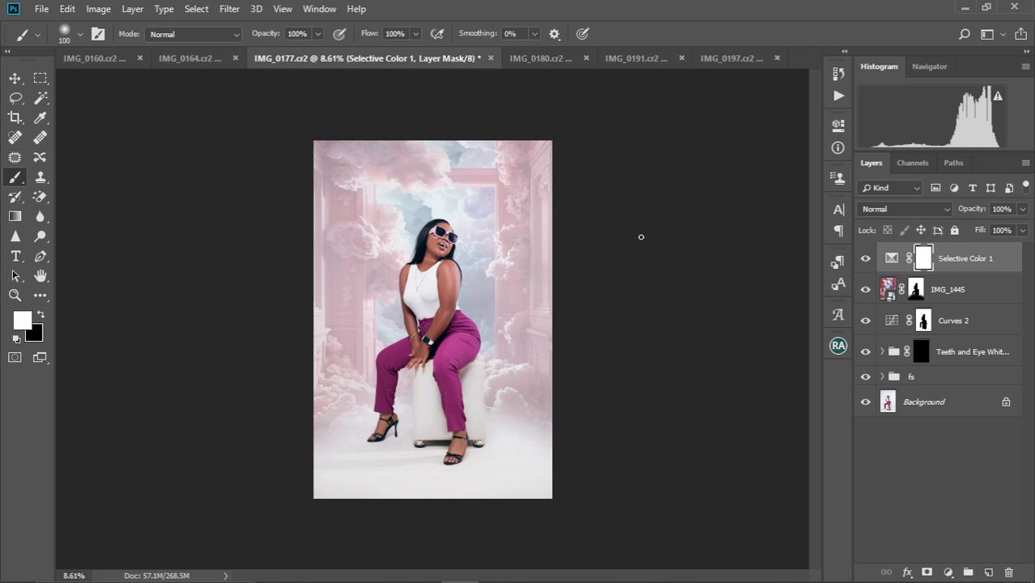
Step: Add a Curves adjustment layer above Selective Color 1 and brighten the image by raising the RGB midtone point slightly, at input 118
key("ctrl+plus")
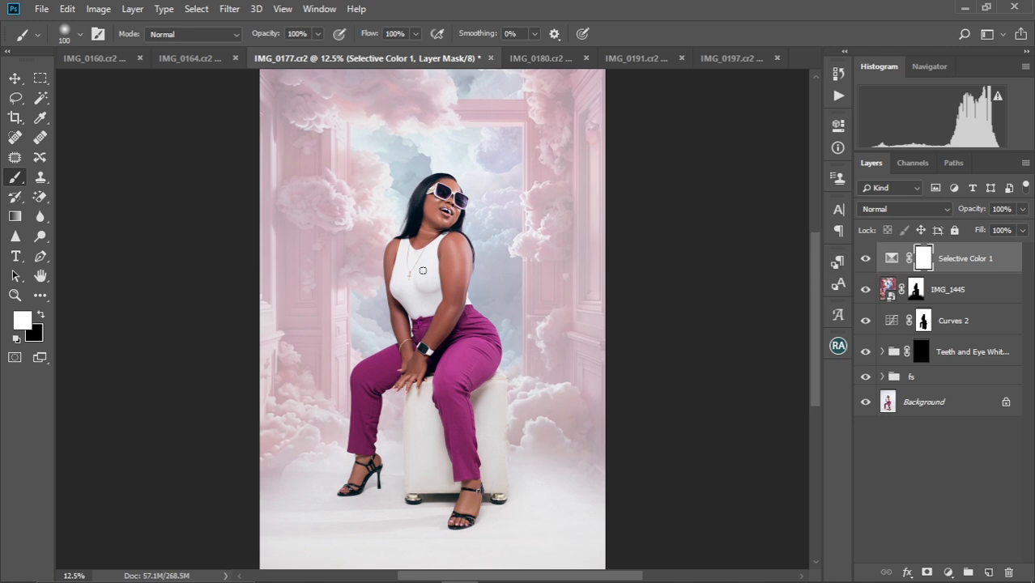
scroll(423, 270, "down", 3)
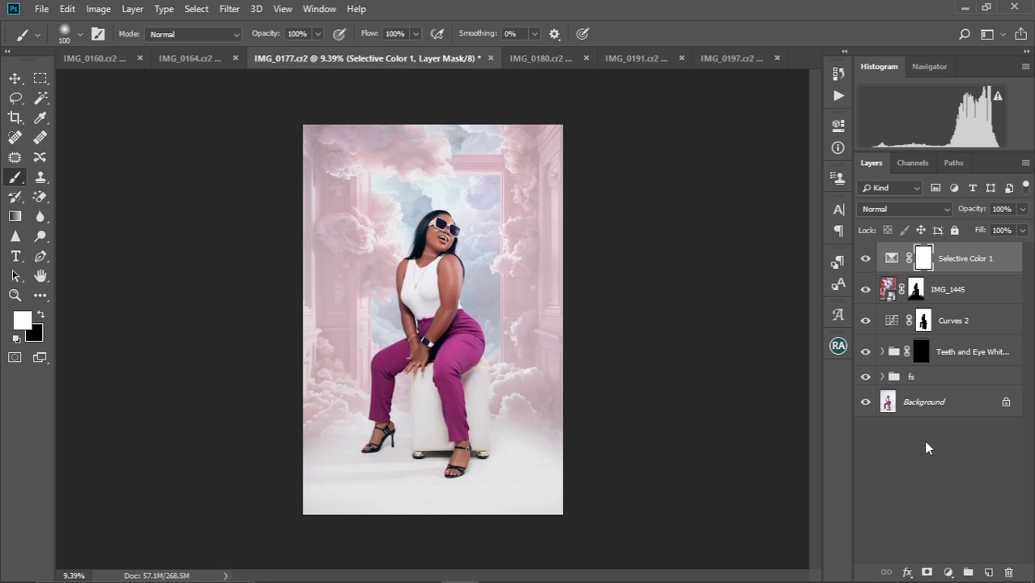
left_click(948, 572)
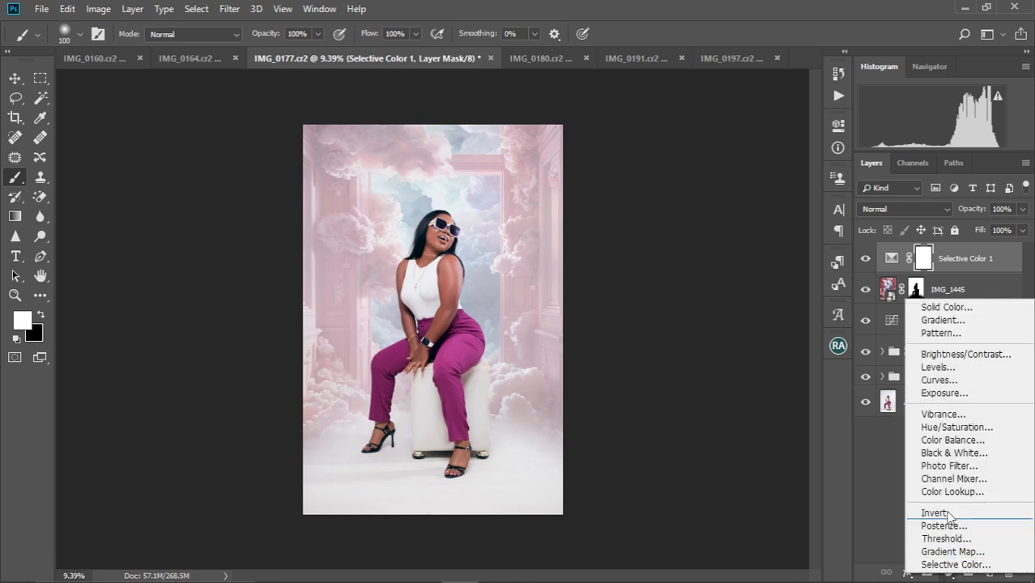
left_click(937, 382)
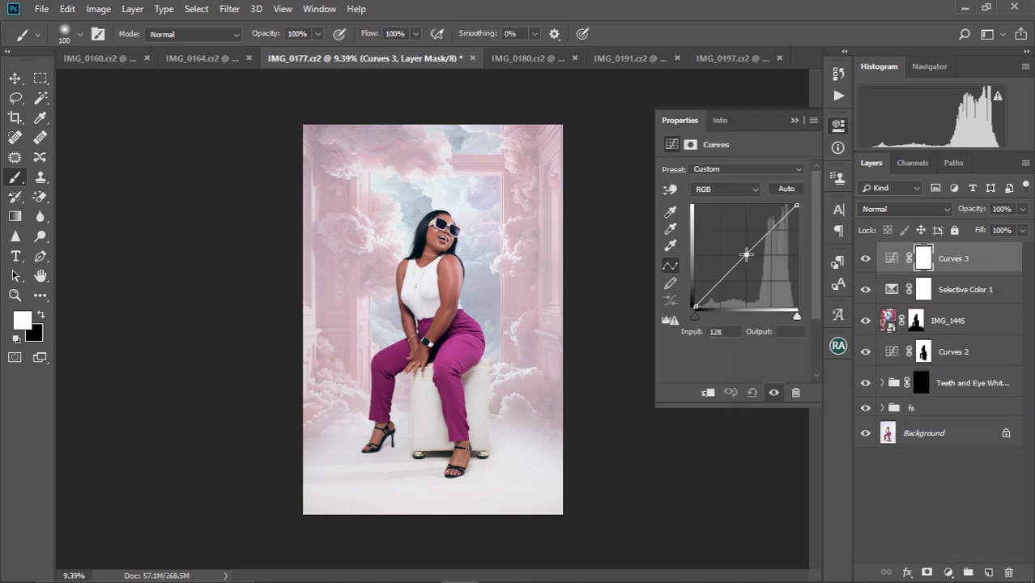
left_click_drag(746, 255, 742, 250)
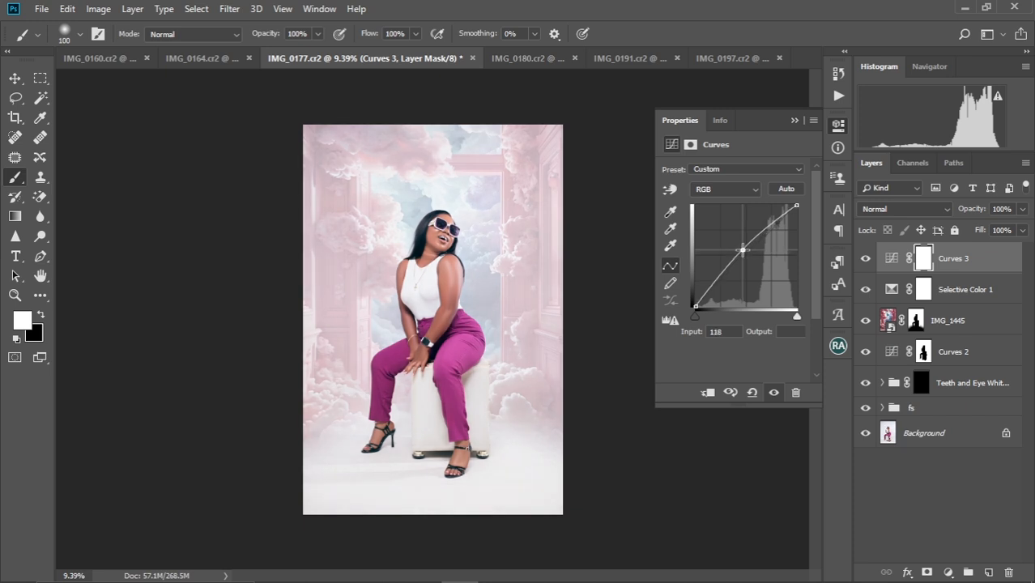
left_click(793, 122)
Step: Lower the opacity of the IMG_1445 cloud layer to 20% and check the softened background around the subject
left_click(937, 320)
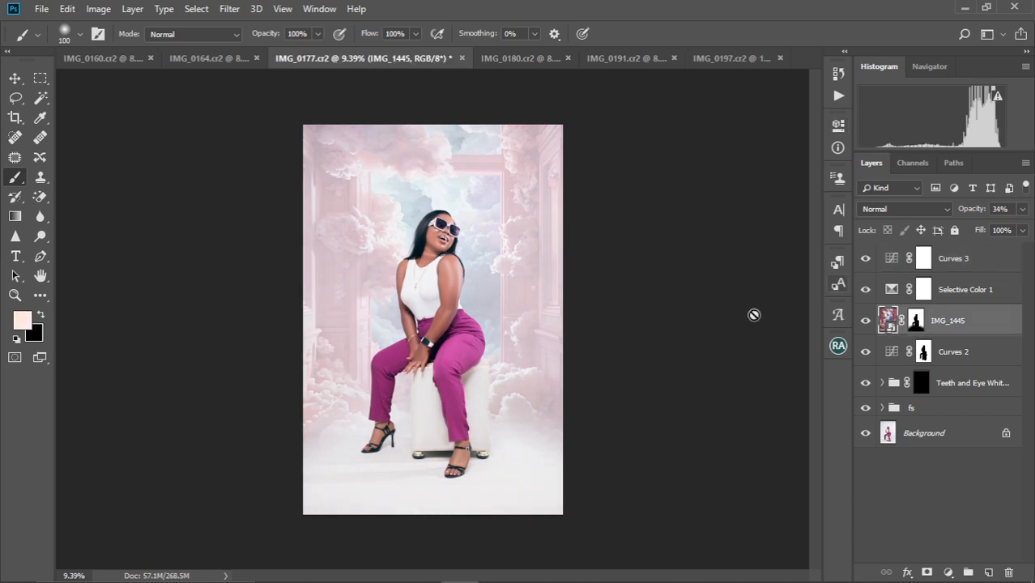
left_click_drag(976, 212, 966, 212)
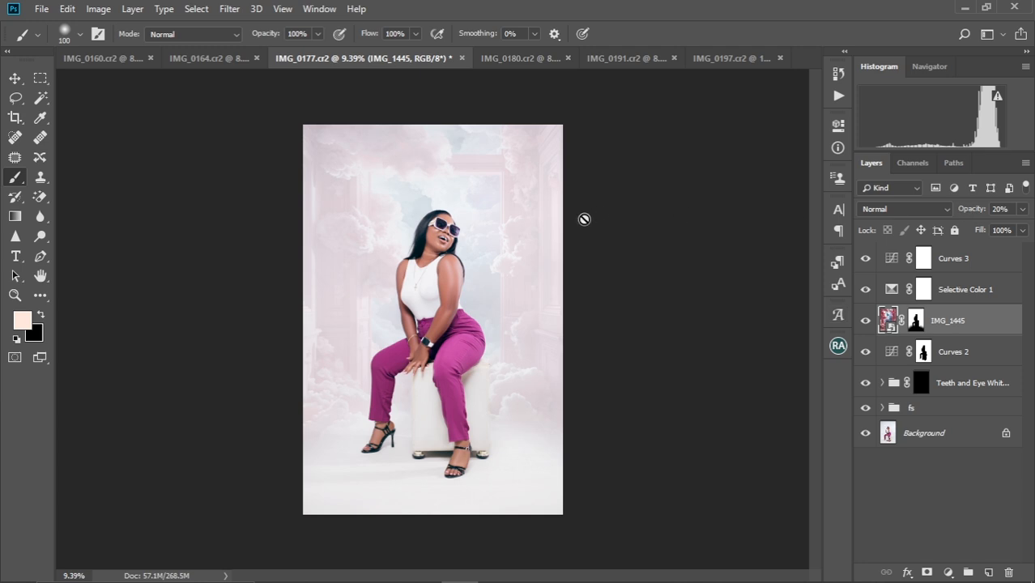
scroll(584, 218, "up", 1)
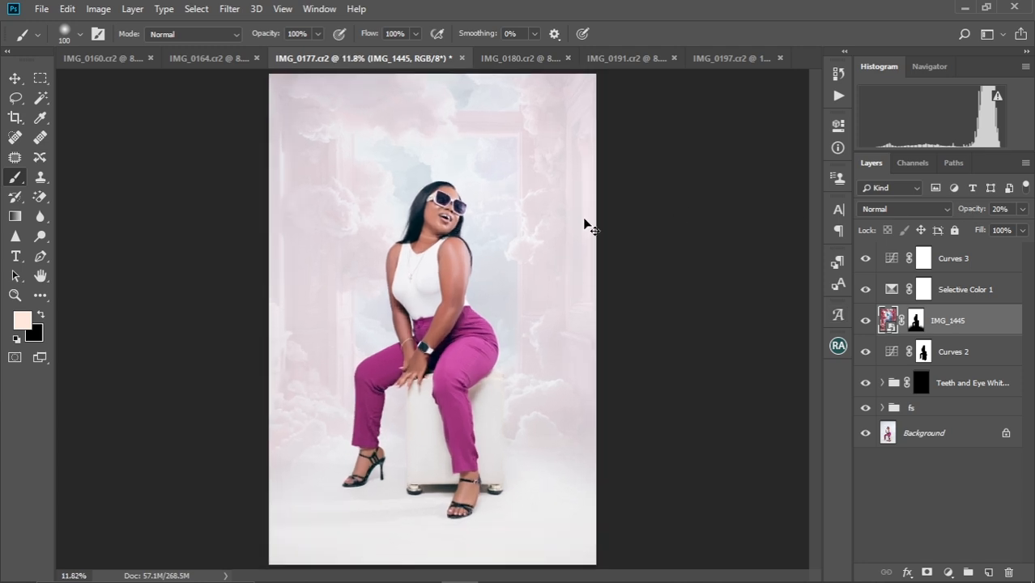
scroll(584, 225, "up", 1)
scroll(586, 224, "down", 1)
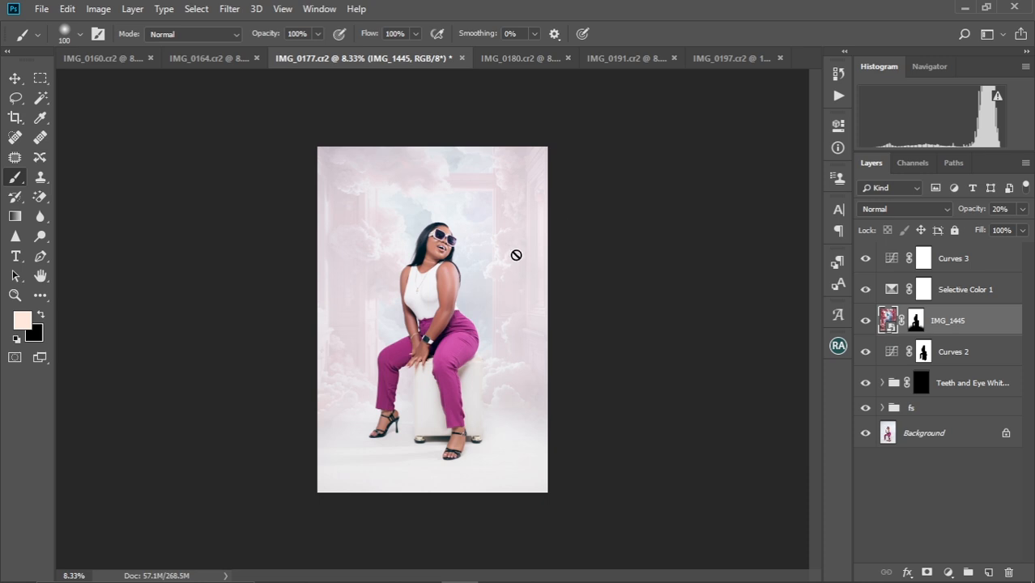
scroll(516, 256, "up", 2)
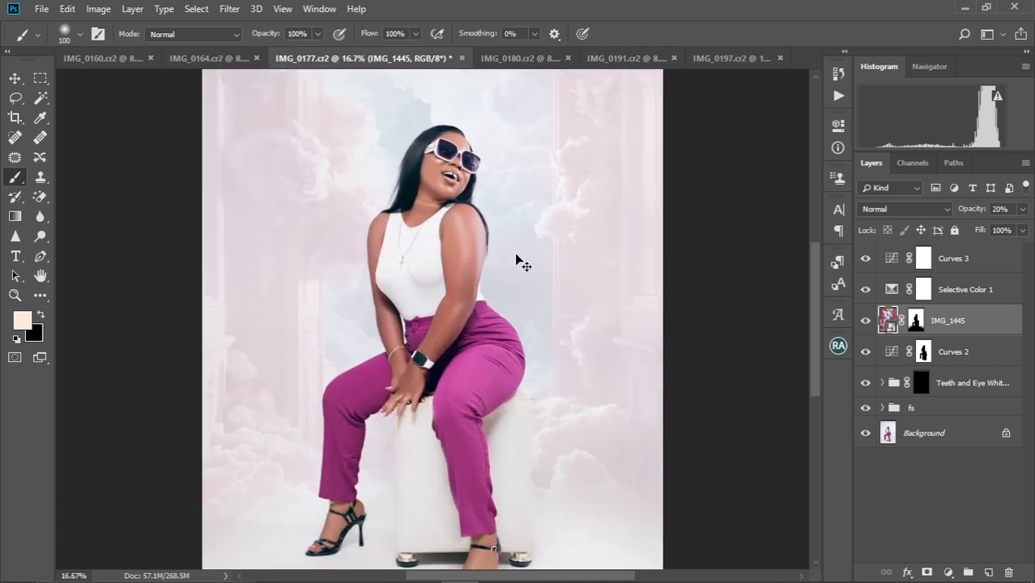
scroll(516, 257, "up", 1)
scroll(516, 257, "down", 1)
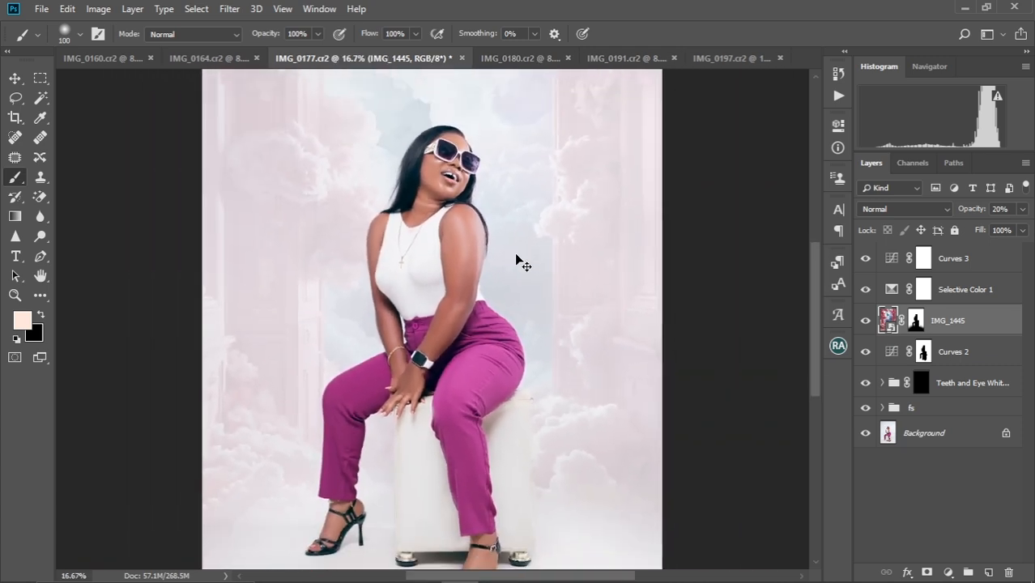
scroll(515, 254, "down", 2)
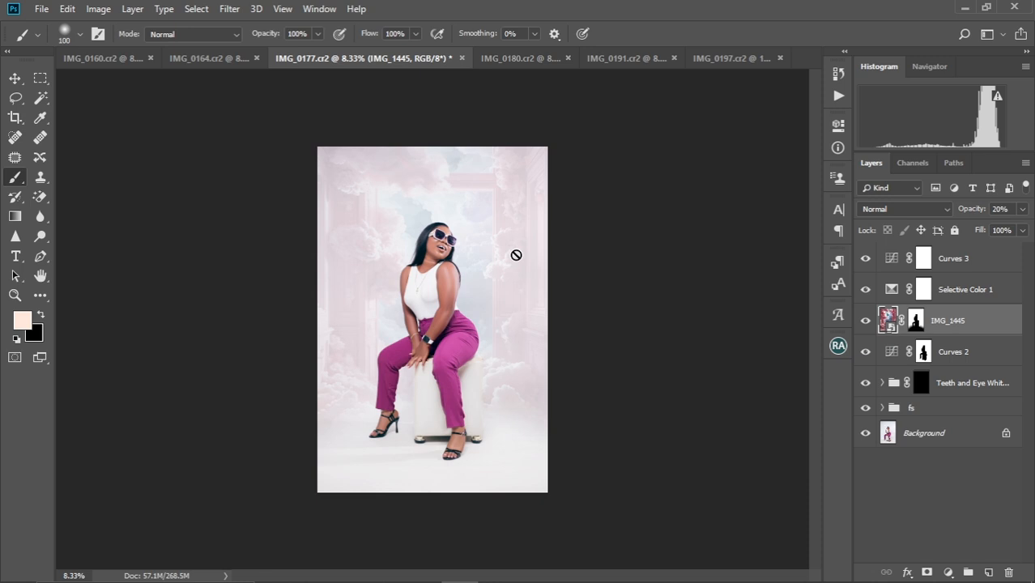